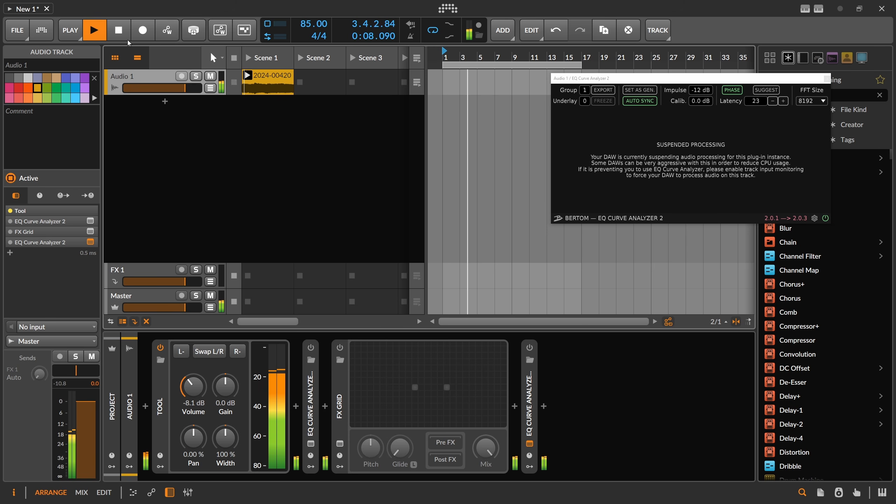
- Stop playback and collapse the Tool device on the Audio 1 track
{"action": "key", "text": "space"}
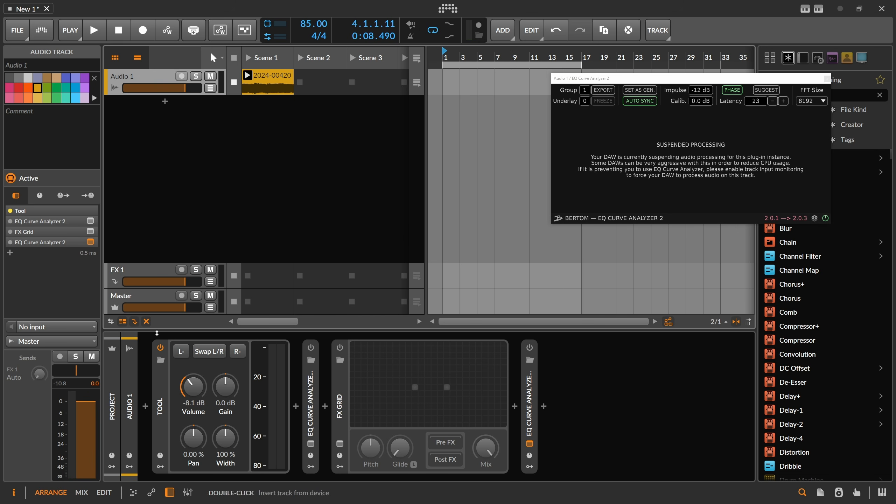
{"action": "left_click", "coordinate": [165, 388]}
{"action": "double_click", "coordinate": [163, 387]}
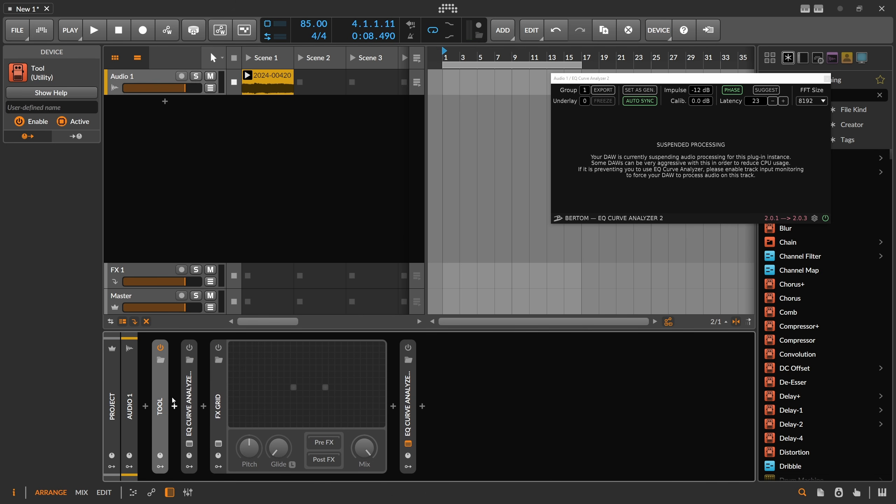
- Enable both EQ Curve Analyzer 2 devices and the FX Grid, and open the FX Grid's patch editor
{"action": "left_click", "coordinate": [192, 392]}
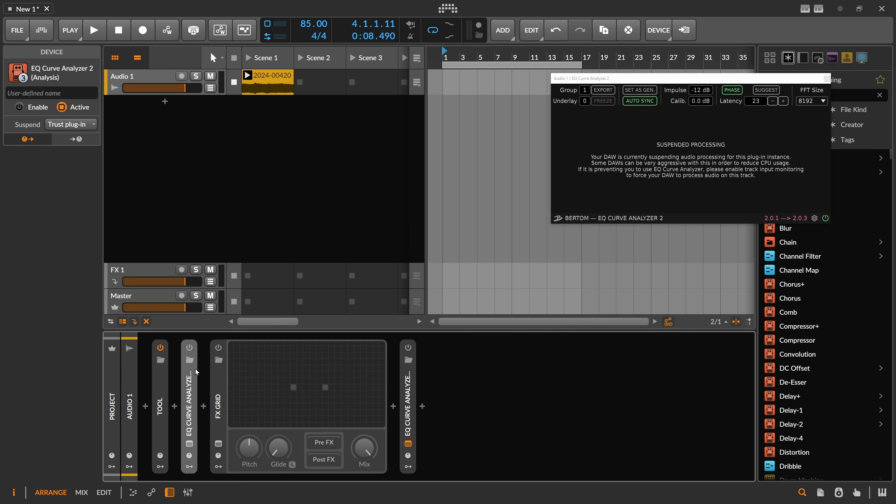
{"action": "left_click", "coordinate": [197, 352]}
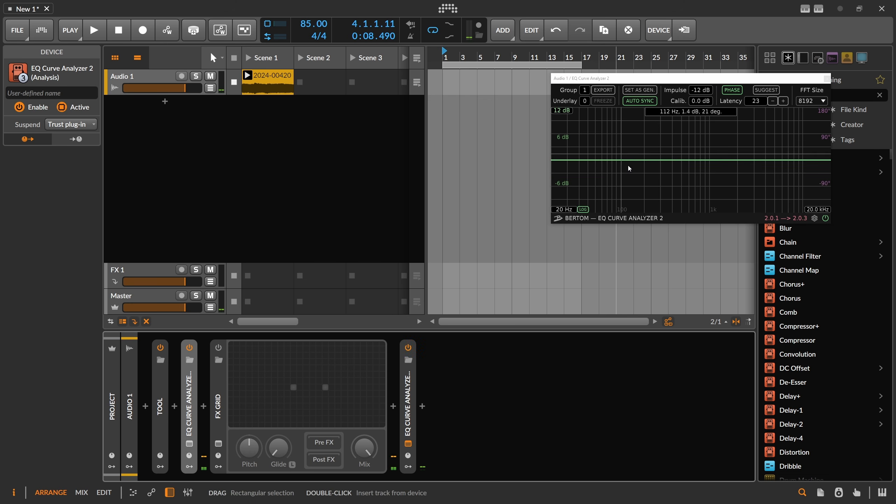
{"action": "left_click", "coordinate": [219, 347]}
{"action": "left_click", "coordinate": [233, 390]}
{"action": "double_click", "coordinate": [233, 391]}
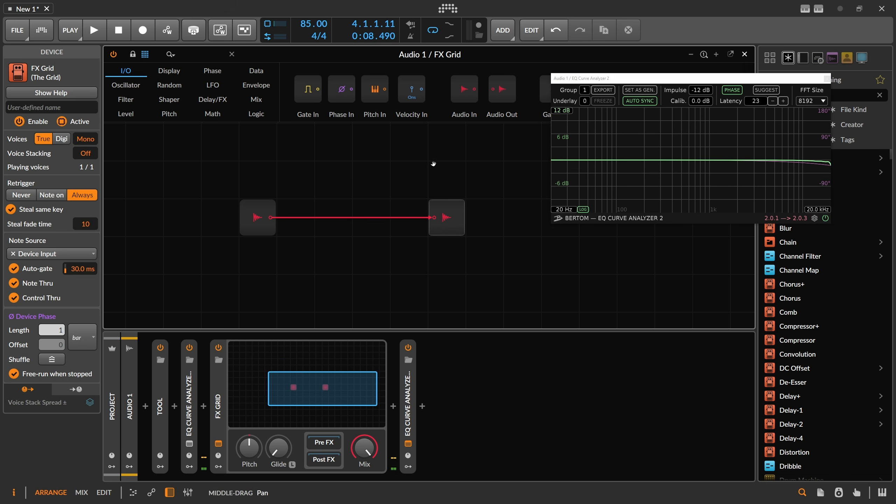
- Search the Grid modules for "dom" and add a Dome module below the cable between Audio In and Audio Out
{"action": "left_click_drag", "start_coordinate": [437, 165], "coordinate": [407, 155]}
{"action": "left_click", "coordinate": [207, 56]}
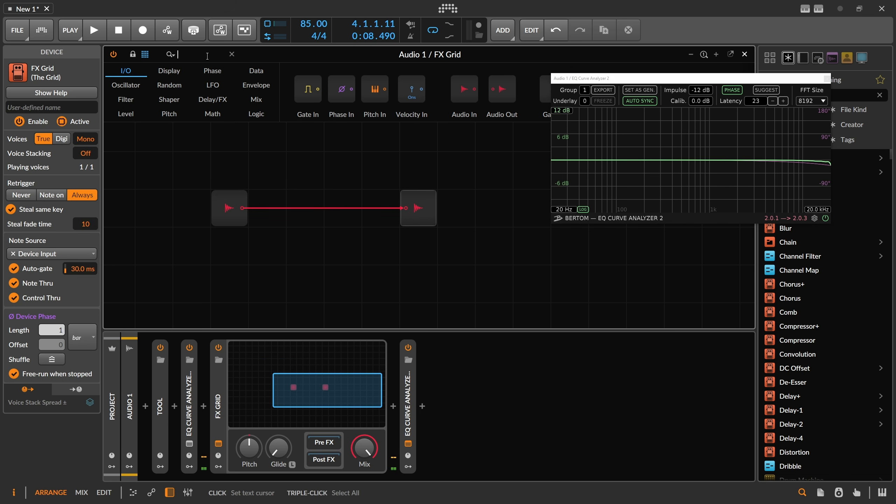
{"action": "type", "text": "dom"}
{"action": "left_click_drag", "start_coordinate": [130, 88], "coordinate": [304, 244]}
{"action": "left_click_drag", "start_coordinate": [284, 177], "coordinate": [330, 166]}
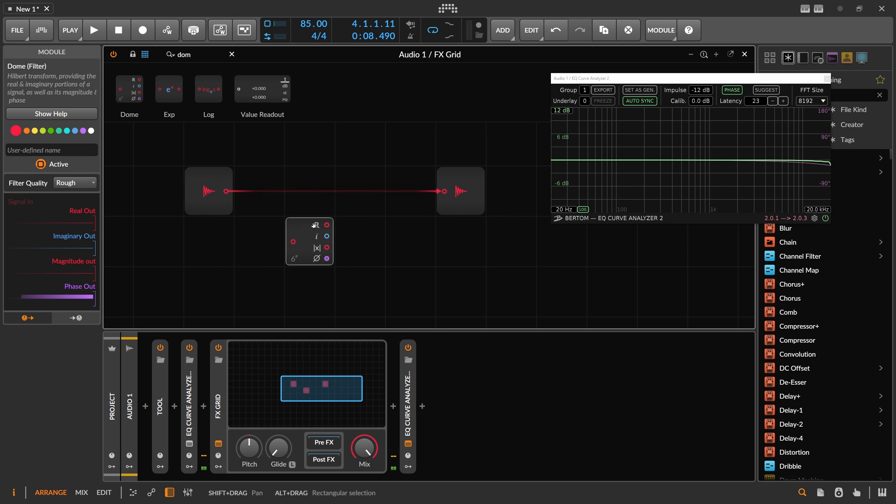
- Open the Dome module's help, examine its ports and Filter Quality options, and close the help
{"action": "left_click", "coordinate": [58, 113]}
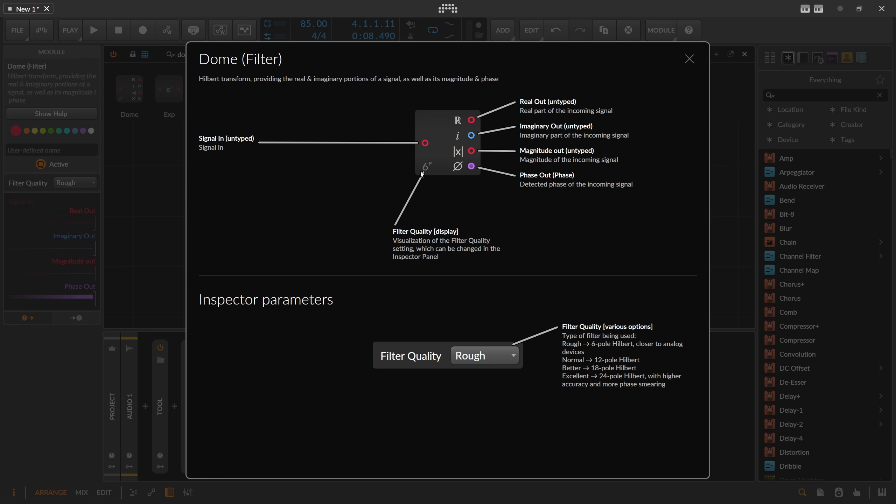
{"action": "left_click", "coordinate": [474, 351]}
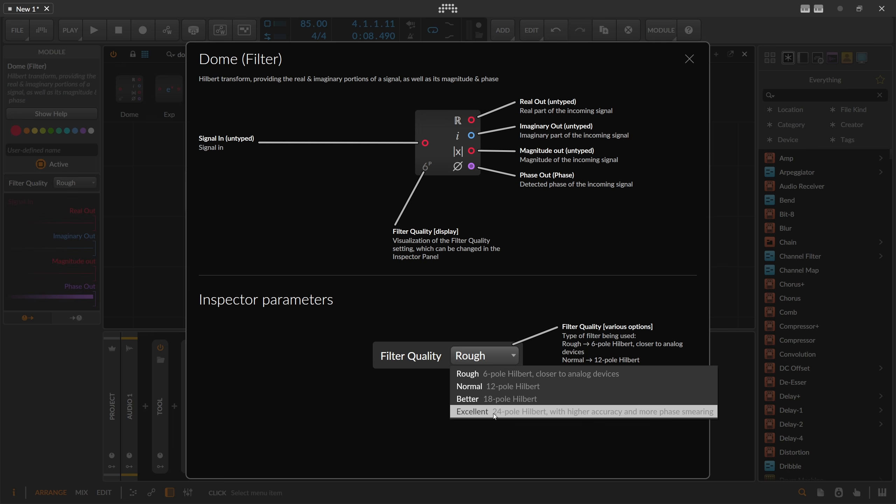
{"action": "left_click", "coordinate": [484, 434]}
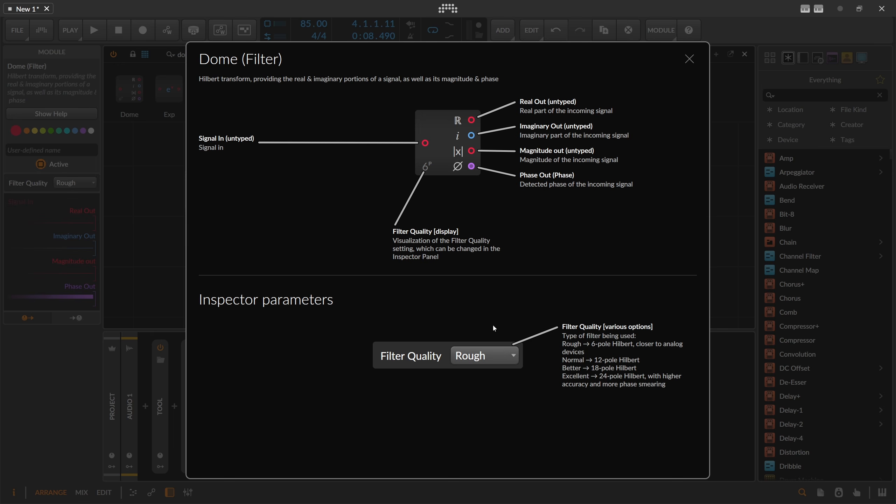
{"action": "left_click", "coordinate": [689, 60]}
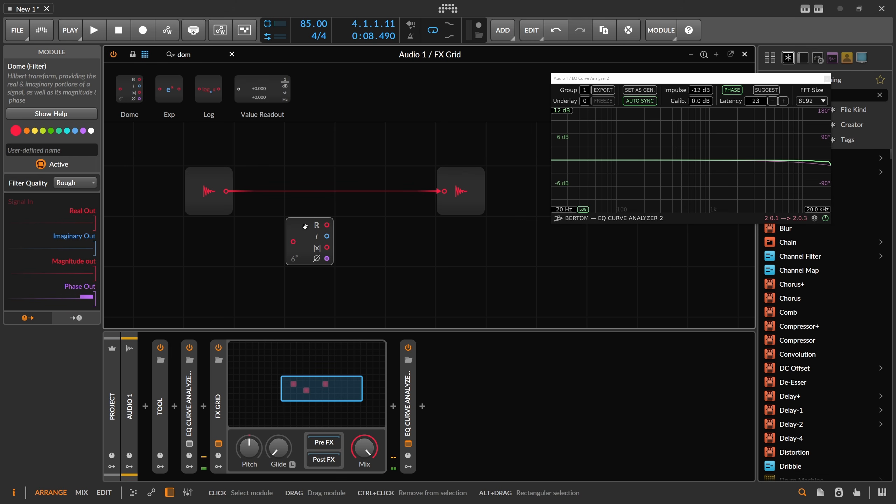
- Route Audio In through Dome's real output to Audio Out, and place Dome in line between them
{"action": "left_click_drag", "start_coordinate": [227, 192], "coordinate": [444, 192]}
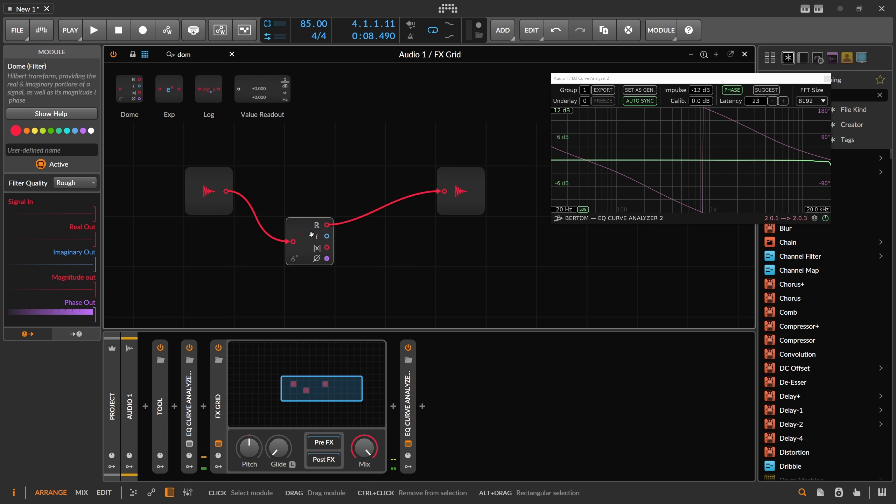
{"action": "left_click_drag", "start_coordinate": [311, 223], "coordinate": [311, 171]}
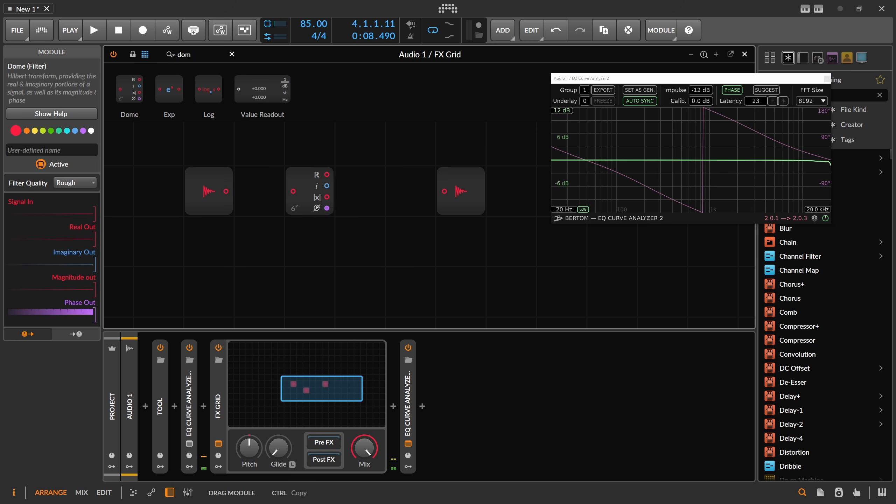
{"action": "left_click_drag", "start_coordinate": [665, 86], "coordinate": [641, 117]}
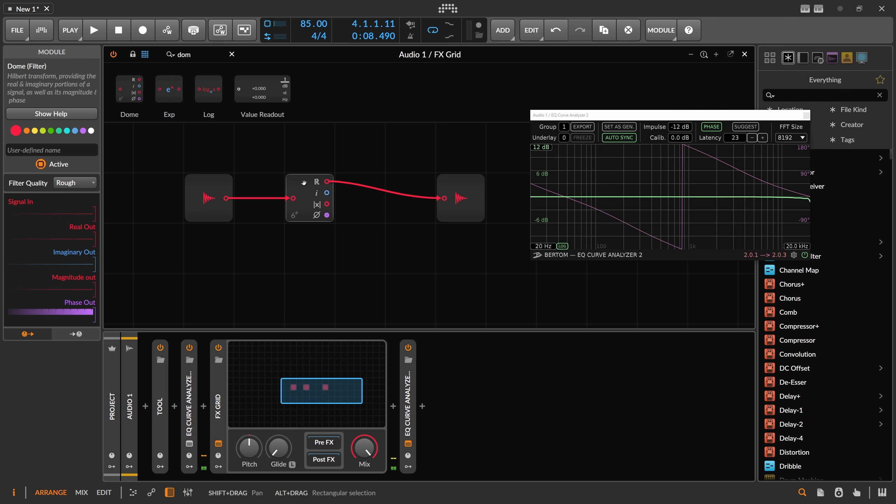
- Switch Dome's Filter Quality to Normal, Better and finally Excellent, comparing the phase curve in the analyzer
{"action": "left_click", "coordinate": [65, 182]}
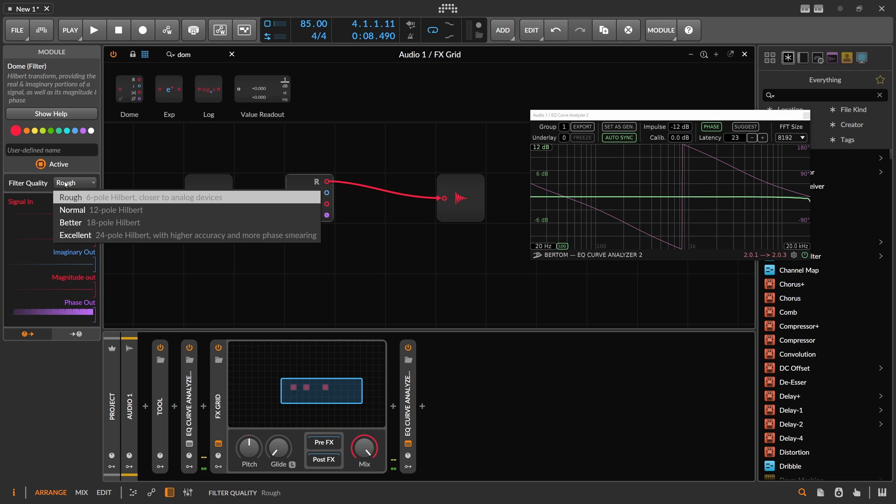
{"action": "left_click", "coordinate": [74, 210]}
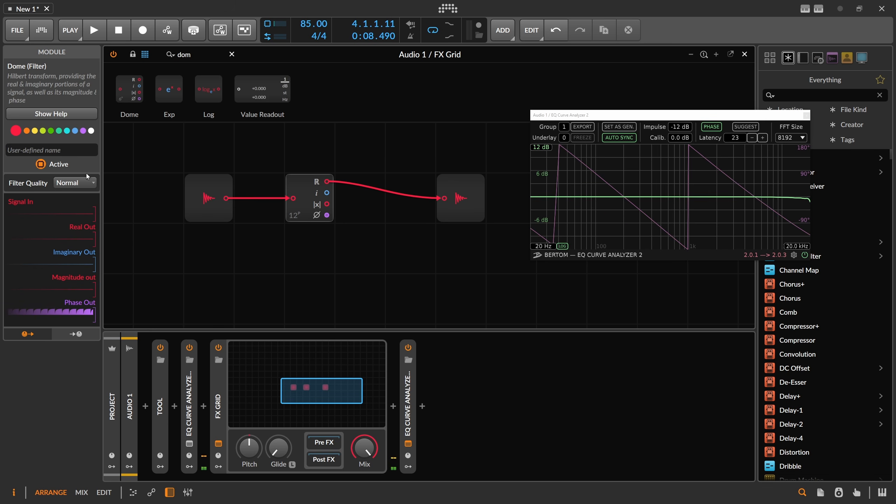
{"action": "left_click", "coordinate": [80, 183]}
{"action": "left_click", "coordinate": [81, 222]}
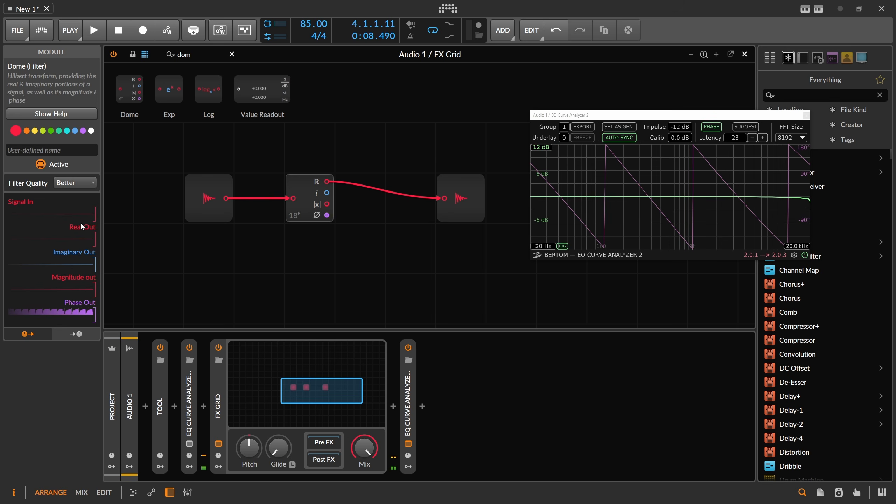
{"action": "left_click", "coordinate": [81, 190]}
{"action": "left_click", "coordinate": [85, 233]}
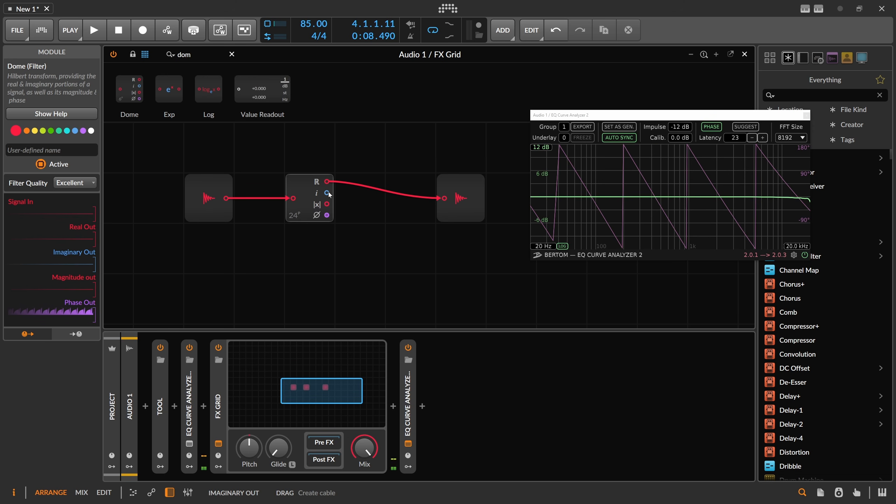
- Alternate Audio Out's source between Dome's imaginary and real outputs to compare their phase curves, ending on the imaginary output
{"action": "left_click_drag", "start_coordinate": [328, 196], "coordinate": [443, 198]}
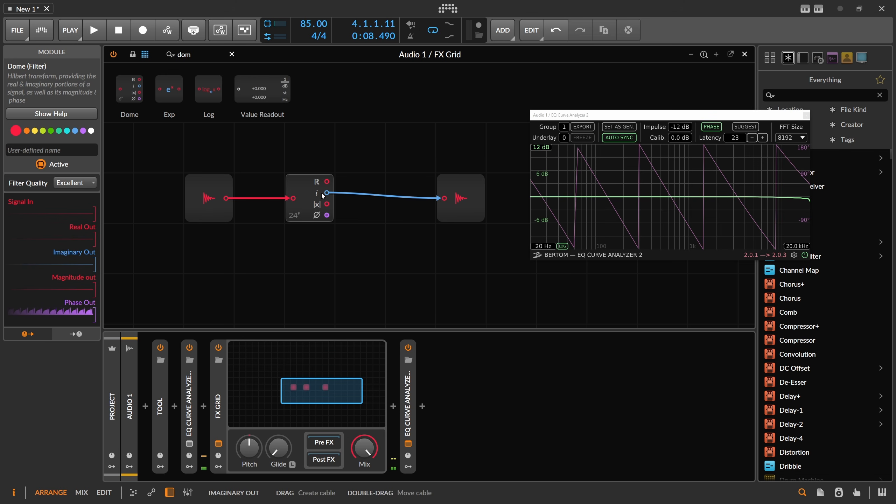
{"action": "left_click_drag", "start_coordinate": [327, 181], "coordinate": [450, 202]}
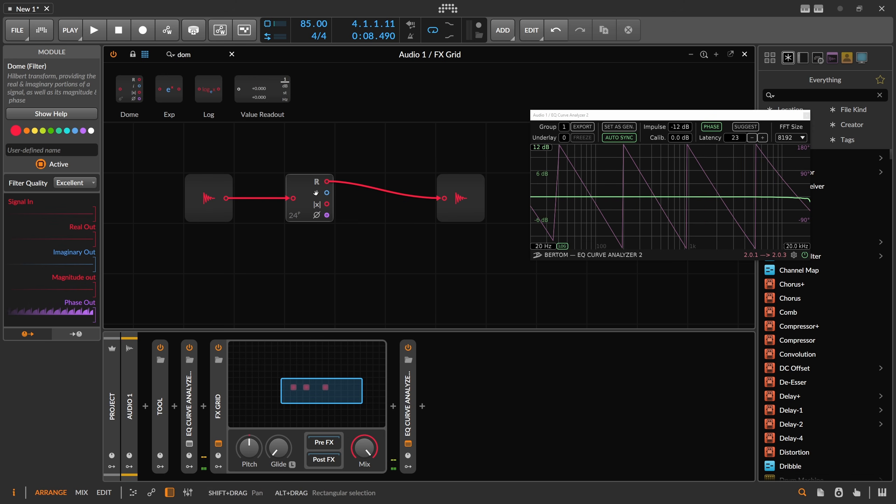
{"action": "left_click_drag", "start_coordinate": [327, 194], "coordinate": [444, 199]}
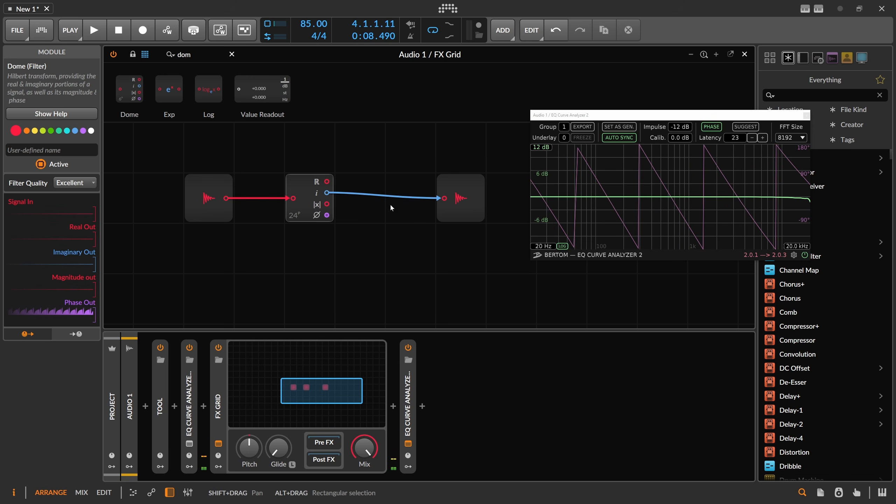
{"action": "left_click_drag", "start_coordinate": [326, 181], "coordinate": [443, 199]}
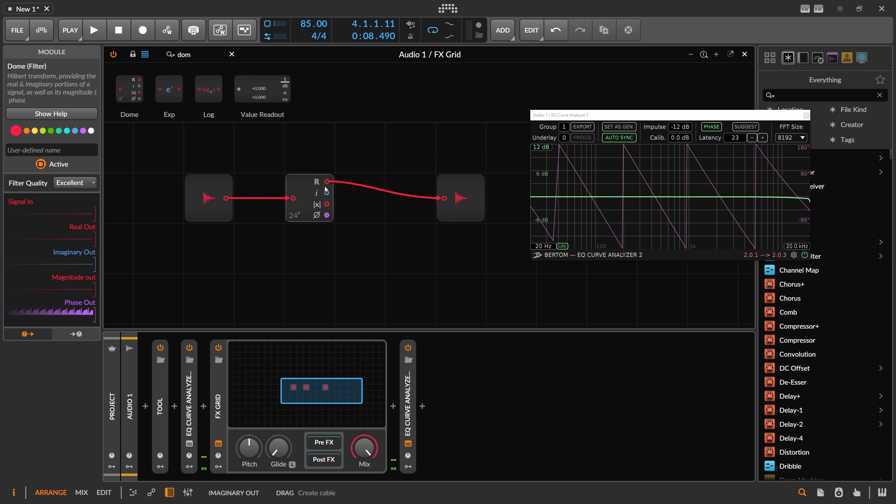
{"action": "left_click", "coordinate": [314, 186]}
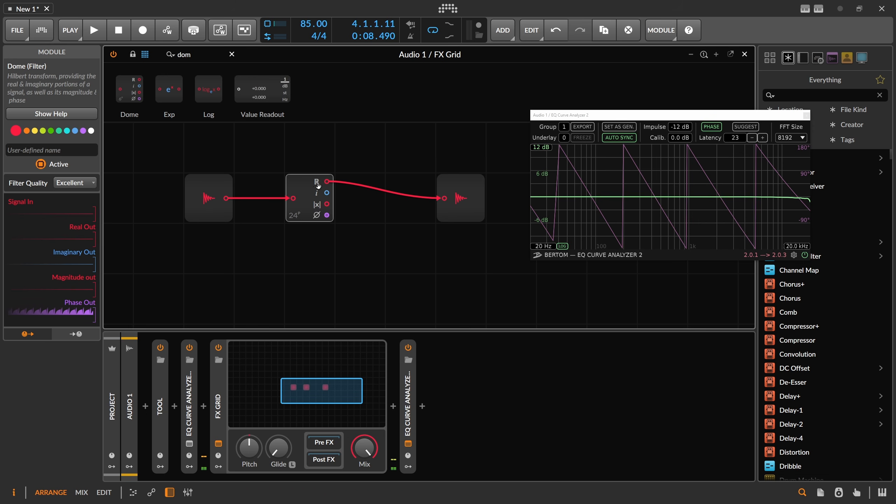
{"action": "left_click_drag", "start_coordinate": [326, 193], "coordinate": [445, 199]}
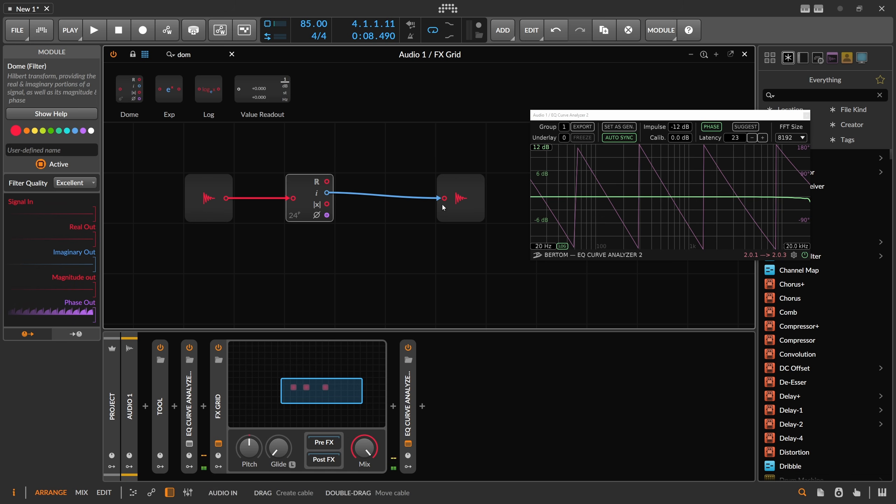
- Remove the cable feeding Audio Out and select the Dome module
{"action": "left_click", "coordinate": [452, 200]}
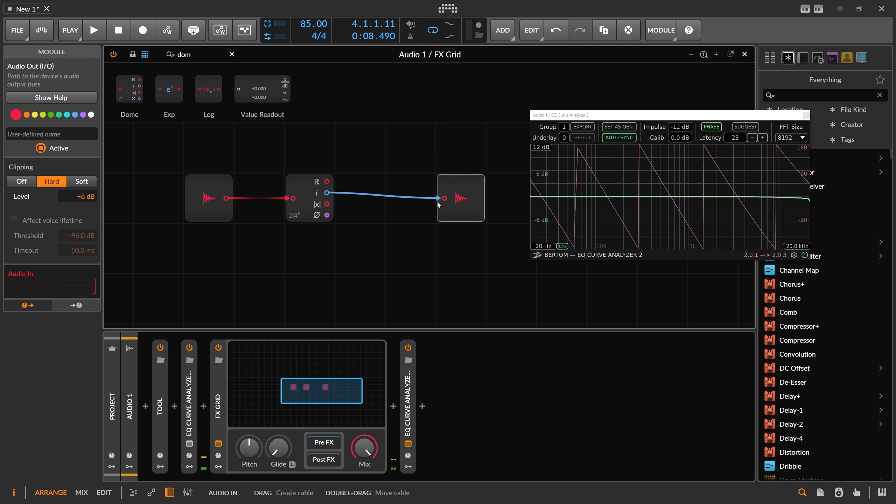
{"action": "double_click", "coordinate": [444, 199]}
{"action": "left_click", "coordinate": [315, 206]}
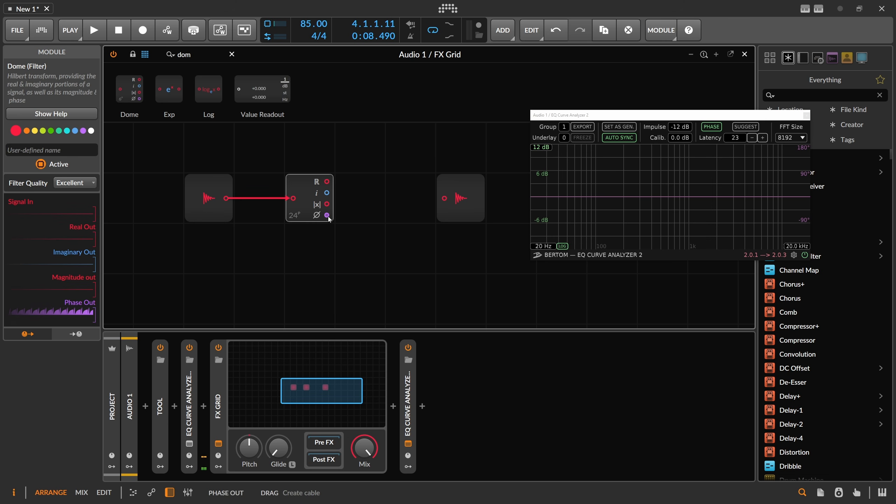
- Add an Oscilloscope module below the Dome row and connect Dome's phase output to its first signal input
{"action": "left_click_drag", "start_coordinate": [194, 55], "coordinate": [125, 57]}
{"action": "key", "text": "BackSpace"}
{"action": "type", "text": "o"}
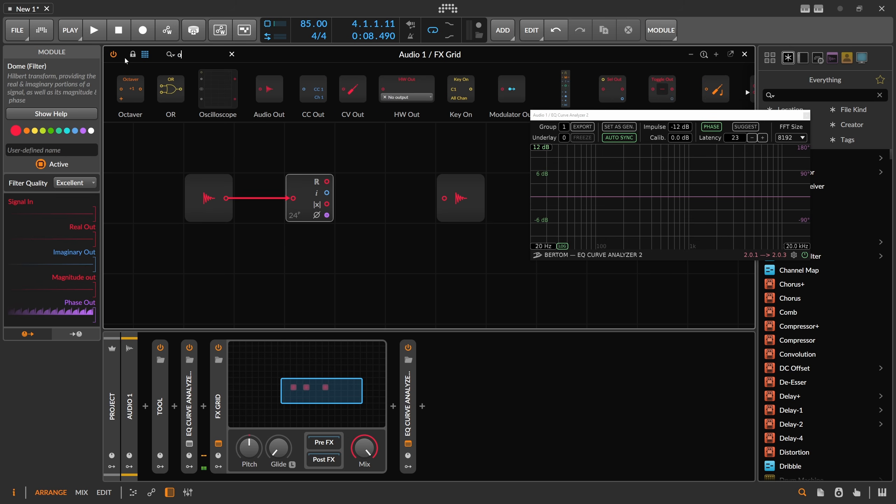
{"action": "left_click_drag", "start_coordinate": [218, 90], "coordinate": [389, 267]}
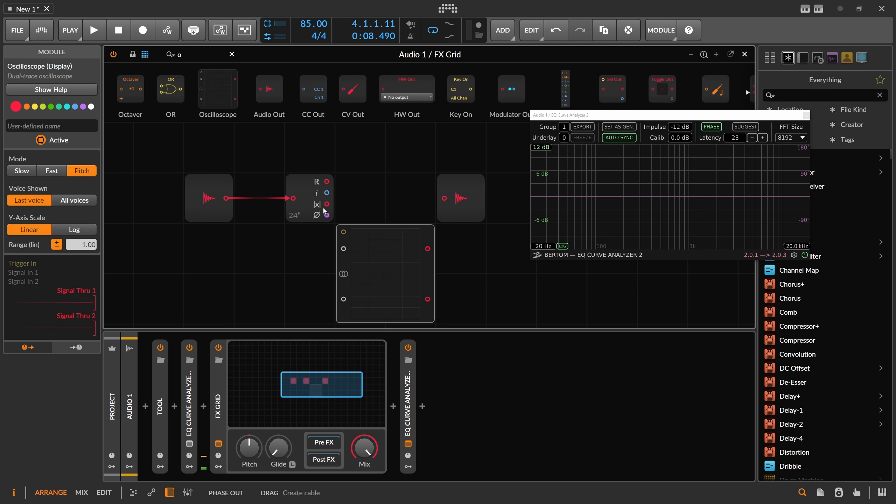
{"action": "left_click_drag", "start_coordinate": [327, 215], "coordinate": [344, 250]}
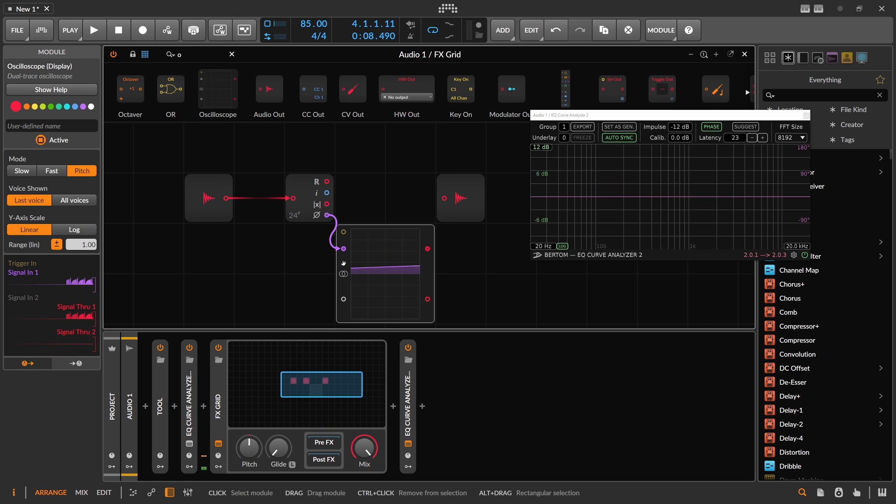
- Set the Oscilloscope's mode to Fast and move the Dome module directly beside Audio In
{"action": "left_click", "coordinate": [22, 171]}
{"action": "left_click", "coordinate": [55, 173]}
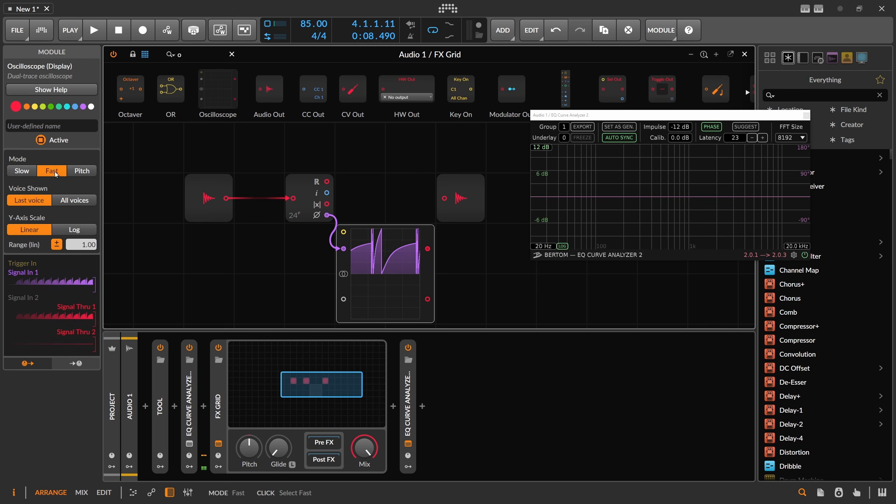
{"action": "left_click_drag", "start_coordinate": [295, 192], "coordinate": [245, 192]}
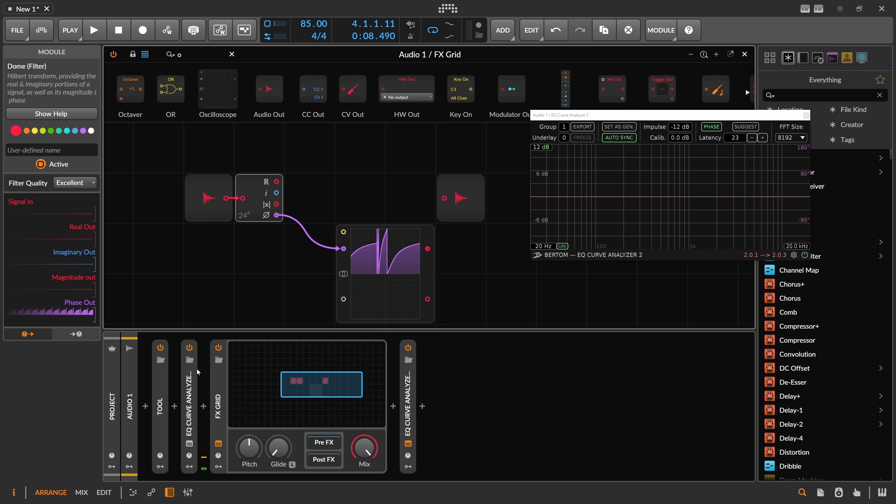
- Disable both EQ Curve Analyzer 2 devices and start playback of the audio clip
{"action": "left_click", "coordinate": [189, 348]}
{"action": "left_click", "coordinate": [406, 348]}
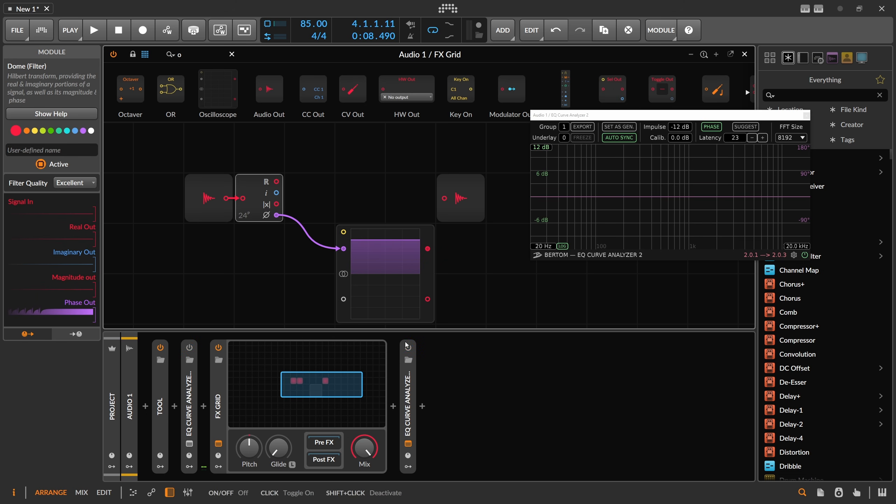
{"action": "key", "text": "space"}
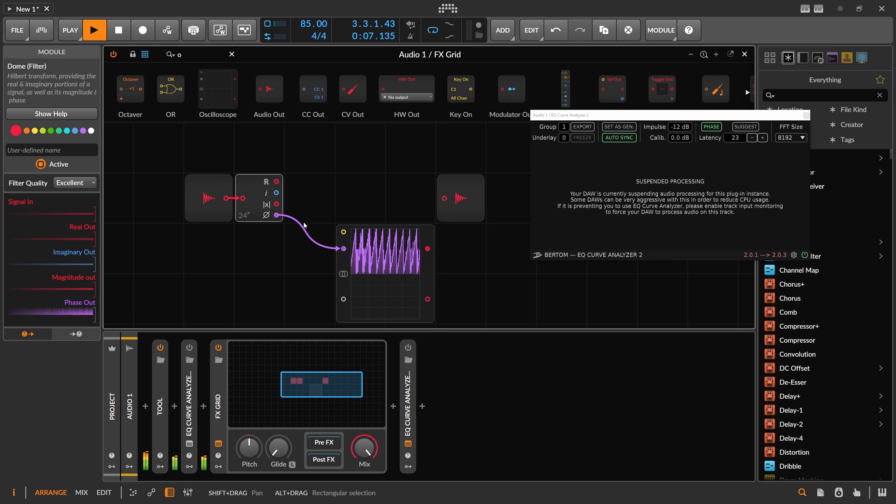
- Remove the phase cable from the Oscilloscope's first signal input
{"action": "left_click", "coordinate": [344, 261]}
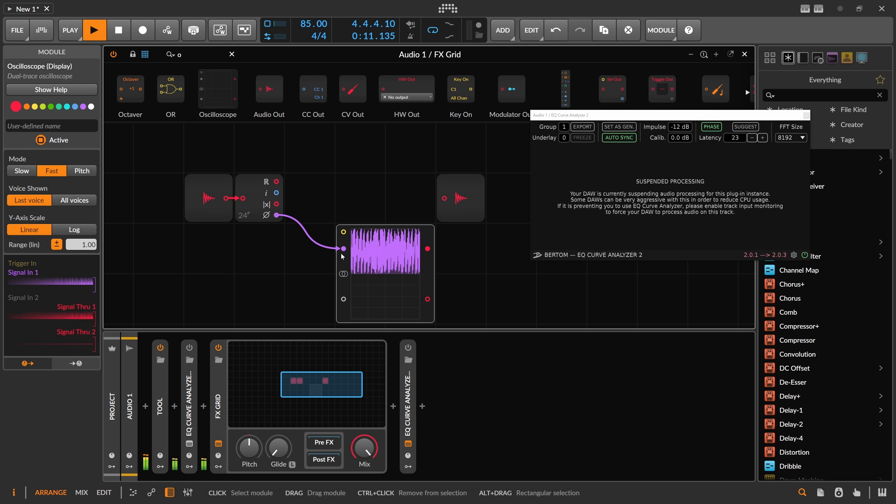
{"action": "double_click", "coordinate": [344, 249]}
{"action": "scroll", "coordinate": [326, 248], "scroll_direction": "down", "scroll_amount": 1}
{"action": "scroll", "coordinate": [300, 212], "scroll_direction": "up", "scroll_amount": 1}
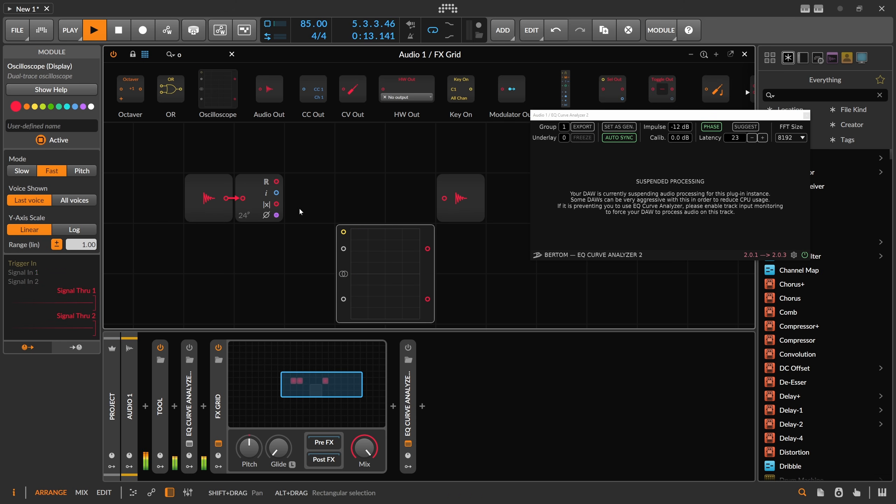
- Shift the Oscilloscope one row down and add a Ø Sine module wired between Dome's phase output and the Oscilloscope's first signal input
{"action": "left_click_drag", "start_coordinate": [328, 195], "coordinate": [300, 166]}
{"action": "left_click_drag", "start_coordinate": [315, 231], "coordinate": [315, 281]}
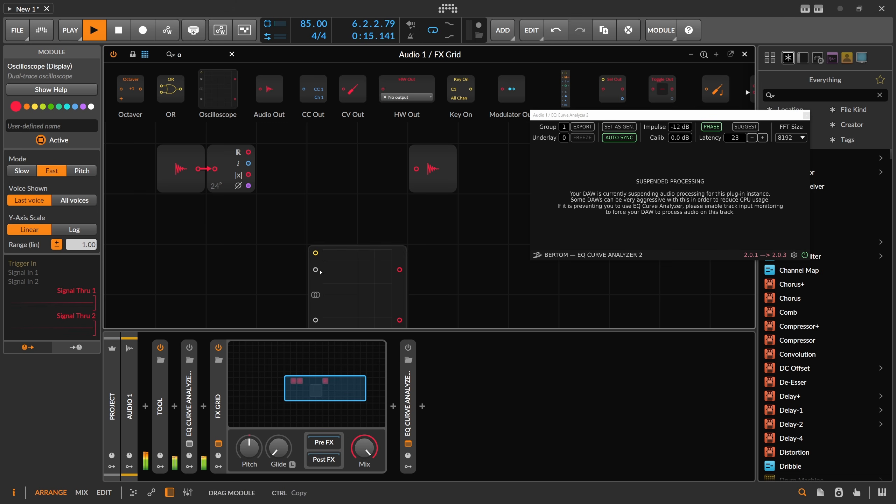
{"action": "left_click", "coordinate": [181, 55]}
{"action": "type", "text": "sin"}
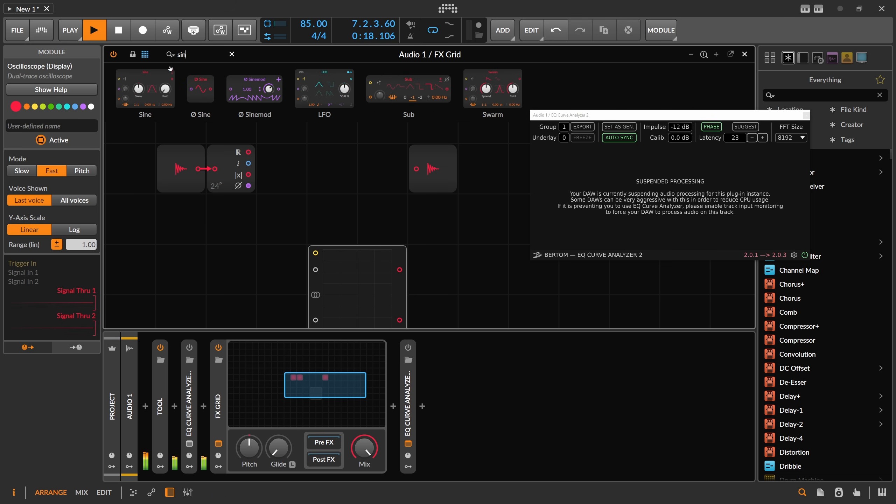
{"action": "left_click_drag", "start_coordinate": [200, 89], "coordinate": [283, 220]}
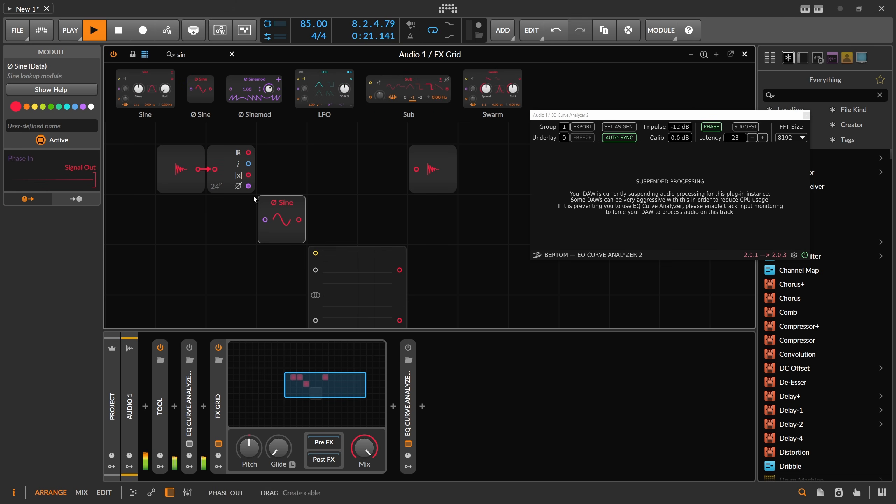
{"action": "left_click_drag", "start_coordinate": [249, 186], "coordinate": [265, 220]}
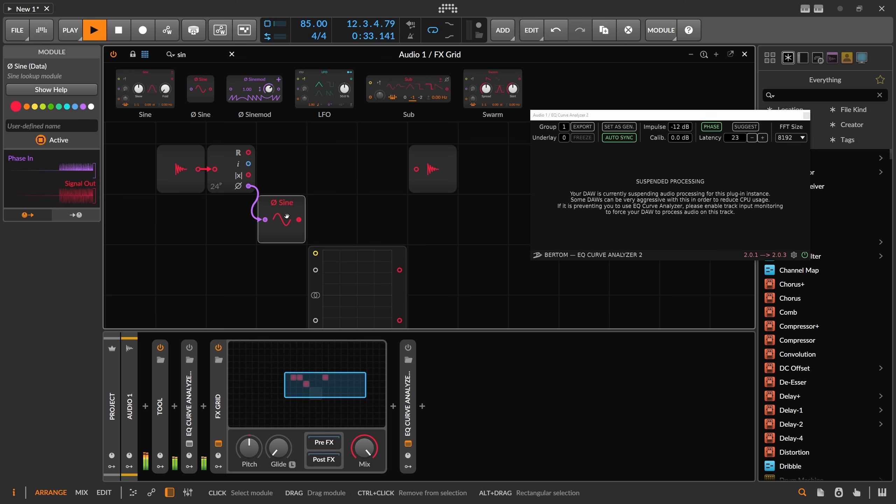
{"action": "left_click_drag", "start_coordinate": [299, 220], "coordinate": [315, 270]}
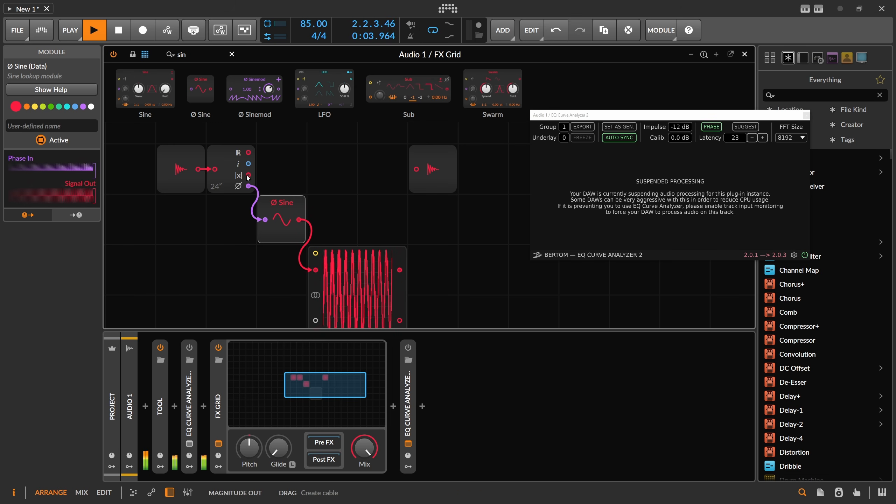
- Disconnect Ø Sine from the Oscilloscope and add a Multiply module directly in front of Audio Out
{"action": "double_click", "coordinate": [316, 271]}
{"action": "left_click_drag", "start_coordinate": [194, 55], "coordinate": [397, 164]}
{"action": "key", "text": "BackSpace"}
{"action": "type", "text": "mul"}
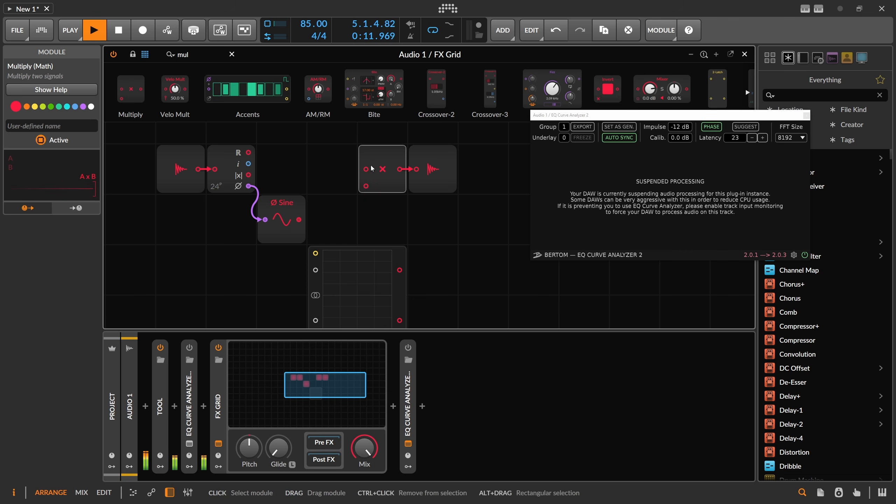
- Connect the Ø Sine output to Multiply's first input and Dome's magnitude output to its second input
{"action": "left_click_drag", "start_coordinate": [249, 175], "coordinate": [259, 190]}
{"action": "left_click_drag", "start_coordinate": [340, 191], "coordinate": [366, 169]}
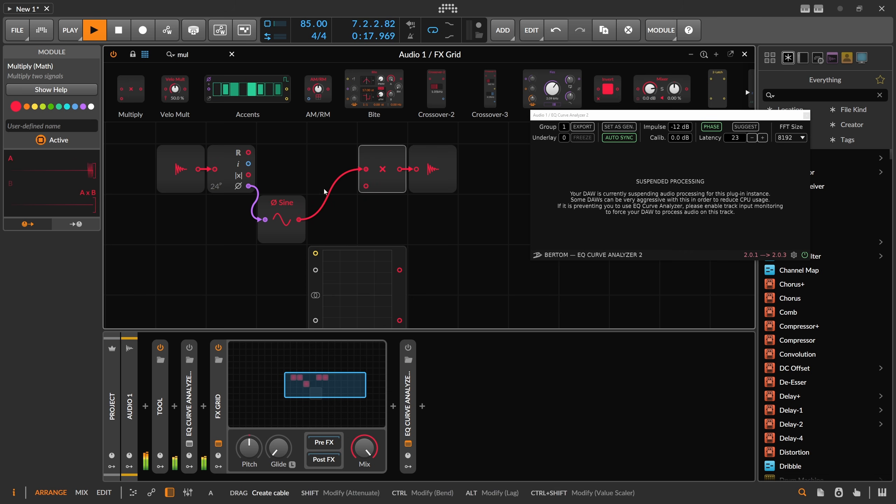
{"action": "left_click_drag", "start_coordinate": [248, 175], "coordinate": [288, 170]}
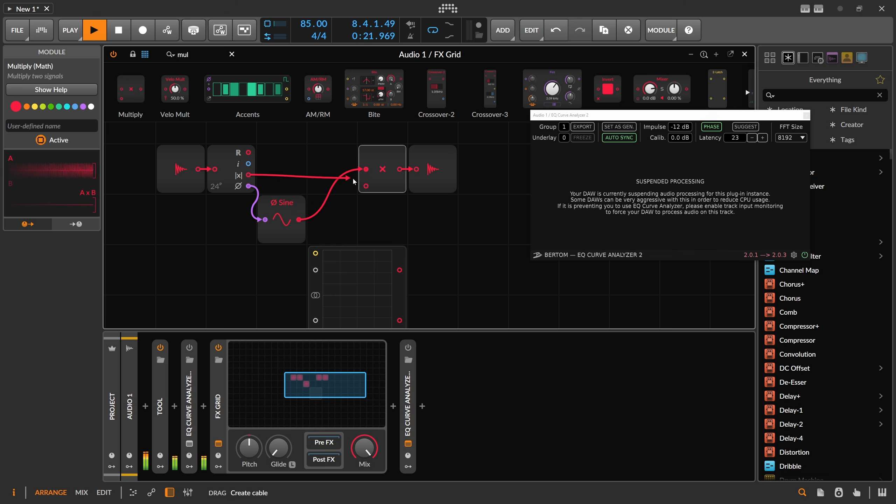
{"action": "left_click_drag", "start_coordinate": [349, 180], "coordinate": [366, 186]}
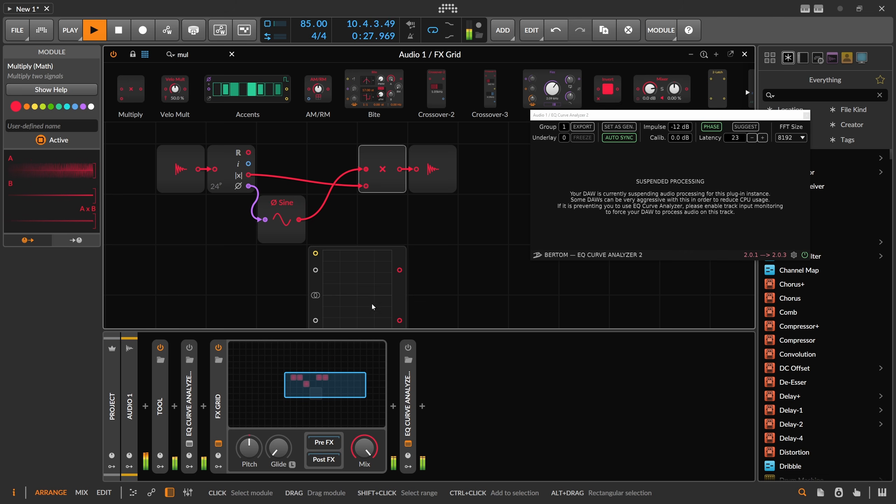
- Place the Oscilloscope below Audio Out with Multiply's output feeding its first signal input, and stop playback
{"action": "mouse_move", "coordinate": [400, 170]}
{"action": "left_mouse_down"}
{"action": "mouse_move", "coordinate": [317, 271]}
{"action": "mouse_move", "coordinate": [436, 283]}
{"action": "left_mouse_up"}
{"action": "key", "text": "space"}
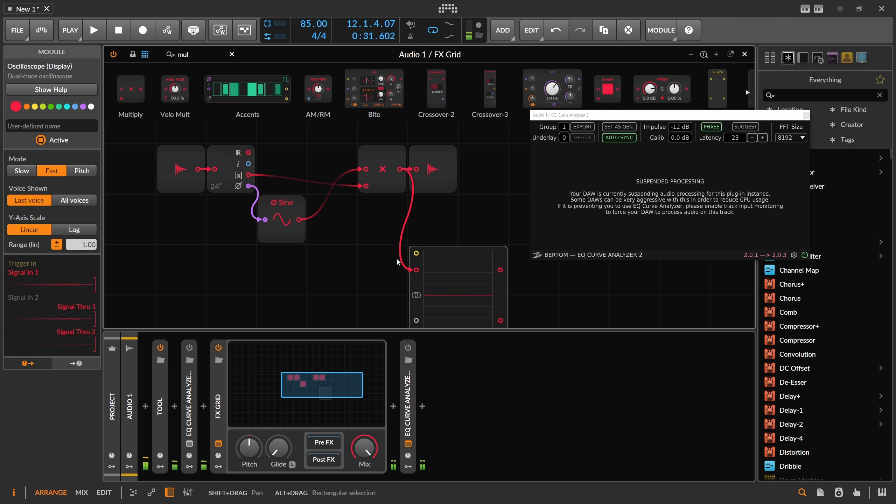
- Move the Ø Sine module one grid cell closer to Multiply and briefly play the clip to check the patch
{"action": "left_click", "coordinate": [293, 228]}
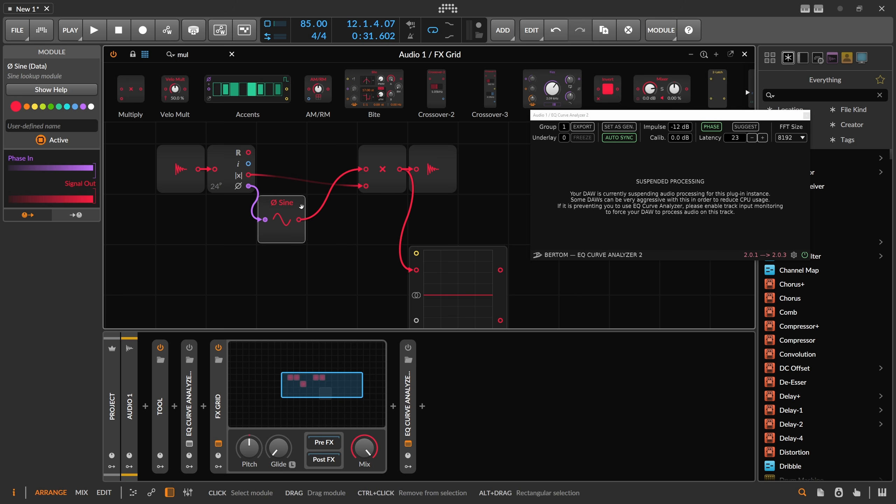
{"action": "left_click_drag", "start_coordinate": [284, 214], "coordinate": [335, 214]}
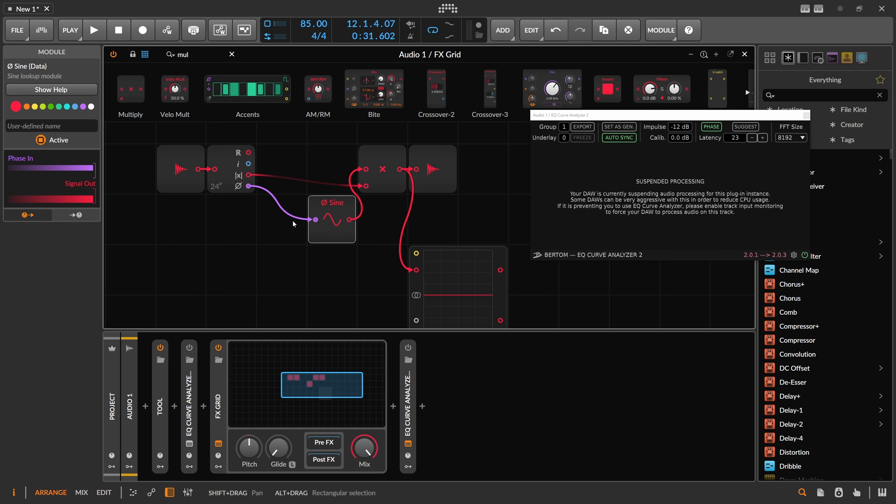
{"action": "key", "text": "space"}
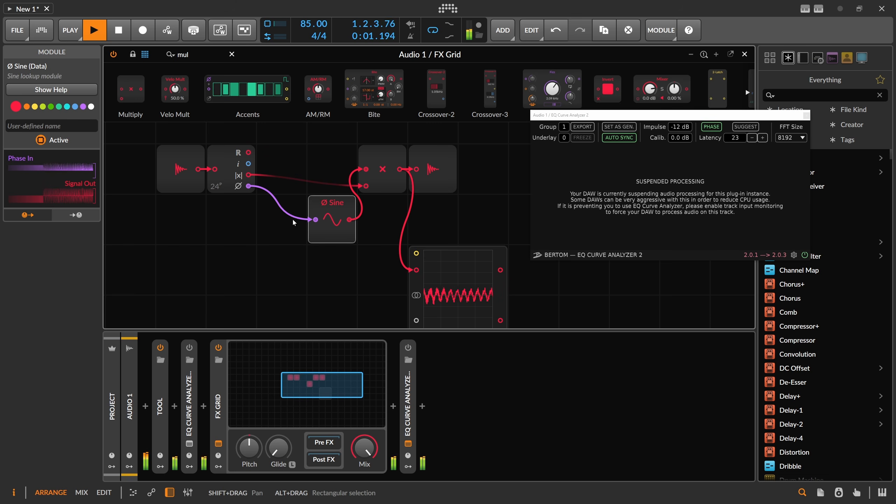
{"action": "key", "text": "space"}
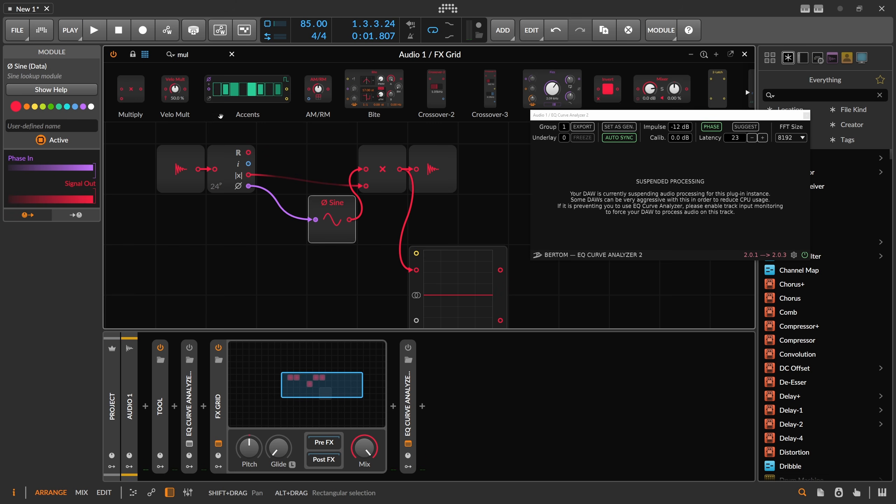
- Move the analyzer window clear of the module palette and insert a Ø Shift module between Dome's phase output and Ø Sine
{"action": "left_click_drag", "start_coordinate": [197, 55], "coordinate": [125, 55]}
{"action": "key", "text": "BackSpace"}
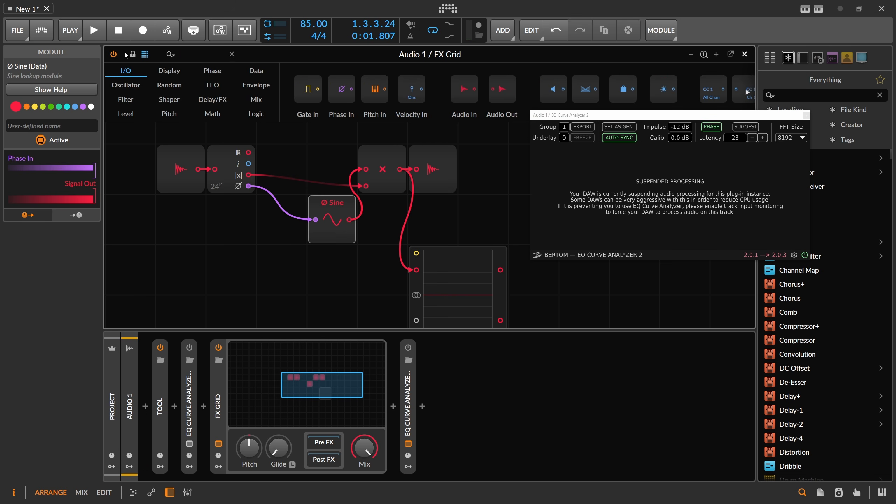
{"action": "left_click", "coordinate": [136, 116]}
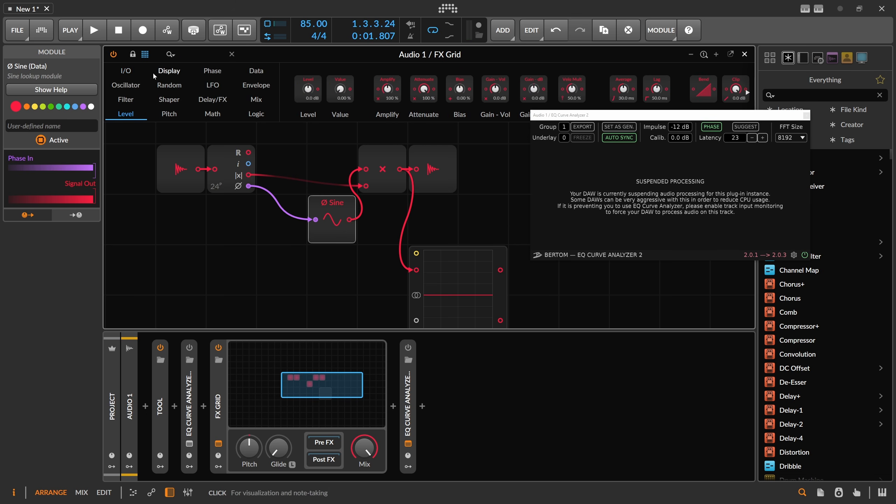
{"action": "left_click", "coordinate": [219, 79]}
{"action": "left_click_drag", "start_coordinate": [574, 115], "coordinate": [656, 165]}
{"action": "scroll", "coordinate": [555, 93], "scroll_direction": "down", "scroll_amount": 5}
{"action": "scroll", "coordinate": [554, 92], "scroll_direction": "down", "scroll_amount": 4}
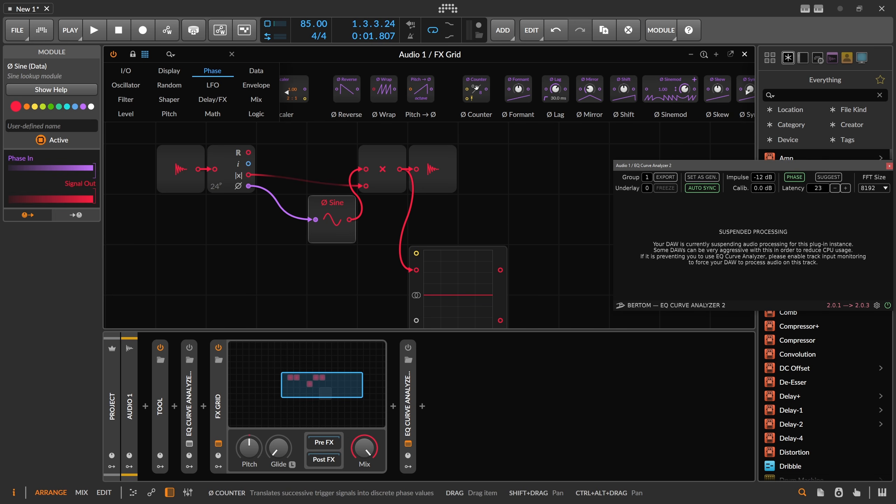
{"action": "left_click_drag", "start_coordinate": [565, 91], "coordinate": [282, 208]}
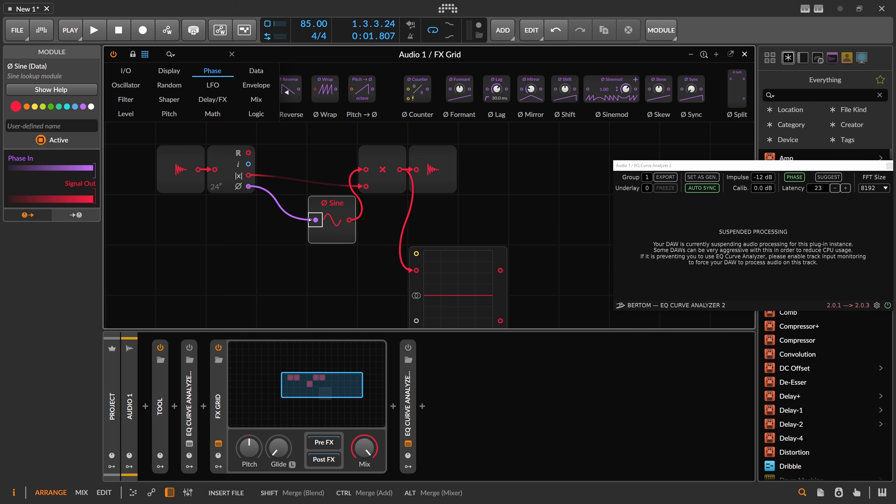
- Play the clip while varying the Ø Shift amount, and stop playback
{"action": "key", "text": "space"}
{"action": "left_click_drag", "start_coordinate": [282, 219], "coordinate": [285, 226]}
{"action": "key", "text": "space"}
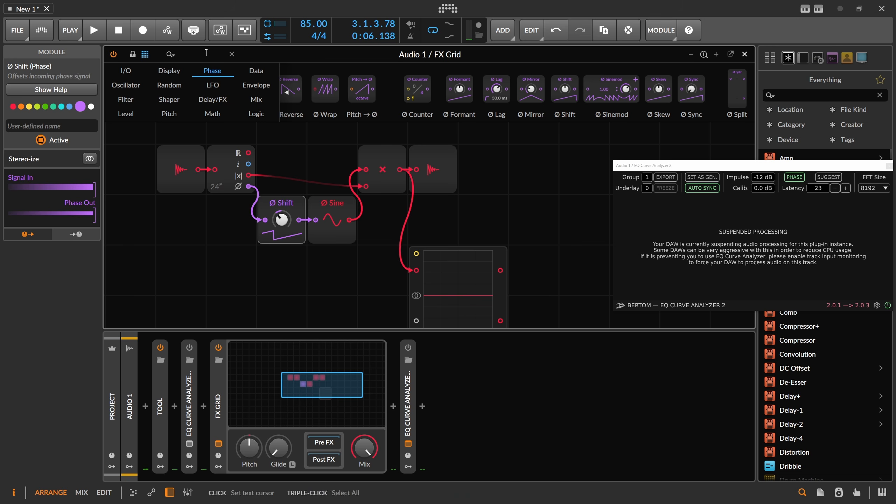
- Add an LFO module below Dome and assign its modulation output to the Ø Shift amount
{"action": "left_click", "coordinate": [193, 54]}
{"action": "type", "text": "lf"}
{"action": "left_click_drag", "start_coordinate": [146, 89], "coordinate": [194, 263]}
{"action": "left_click_drag", "start_coordinate": [195, 225], "coordinate": [187, 196]}
{"action": "scroll", "coordinate": [209, 209], "scroll_direction": "down", "scroll_amount": 1}
{"action": "left_click", "coordinate": [302, 230]}
{"action": "left_click_drag", "start_coordinate": [298, 207], "coordinate": [298, 192]}
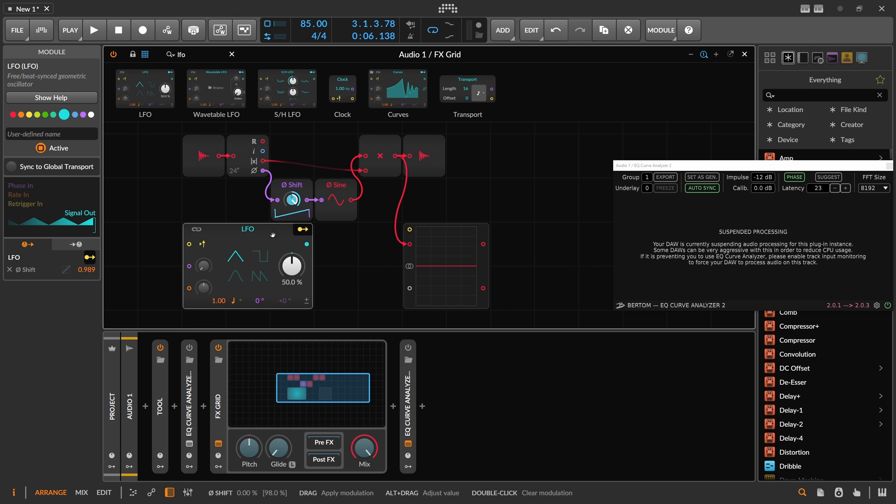
- Set the LFO's modulation depth on Ø Shift to exactly 1.000
{"action": "double_click", "coordinate": [88, 269]}
{"action": "type", "text": "1"}
{"action": "key", "text": "Return"}
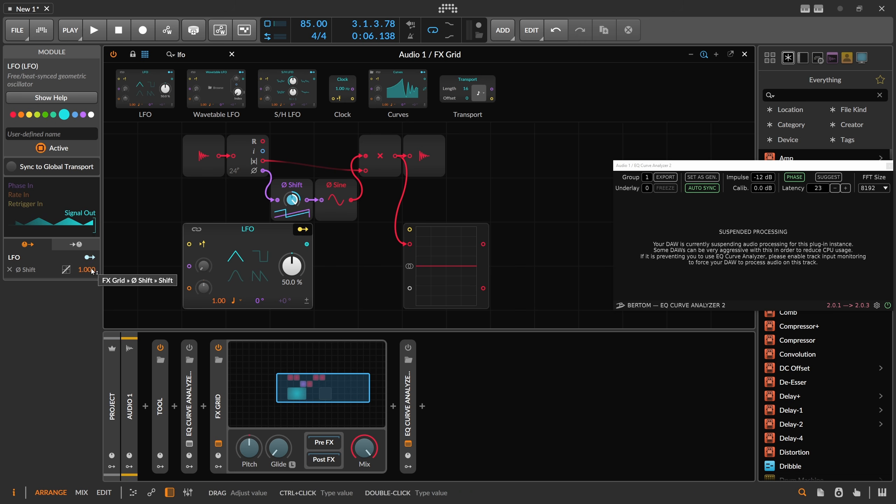
- Make the LFO bipolar with a Sine waveshape and start playback
{"action": "left_click", "coordinate": [306, 302]}
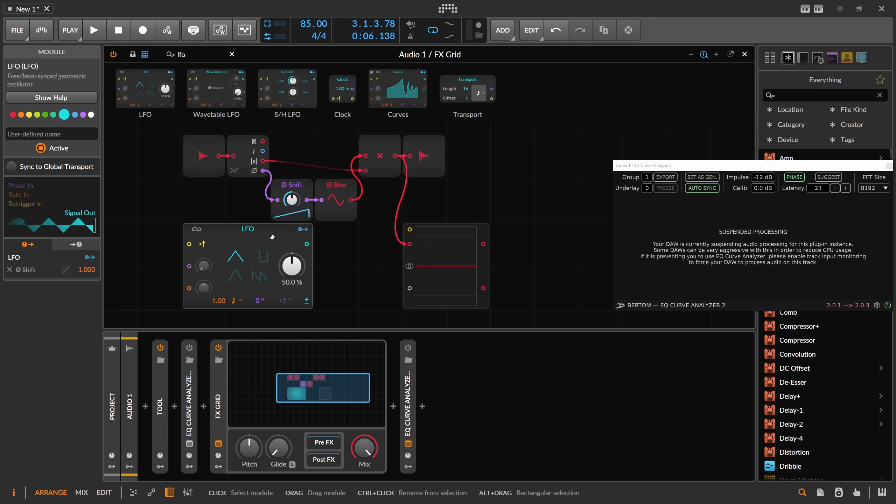
{"action": "left_click", "coordinate": [236, 276]}
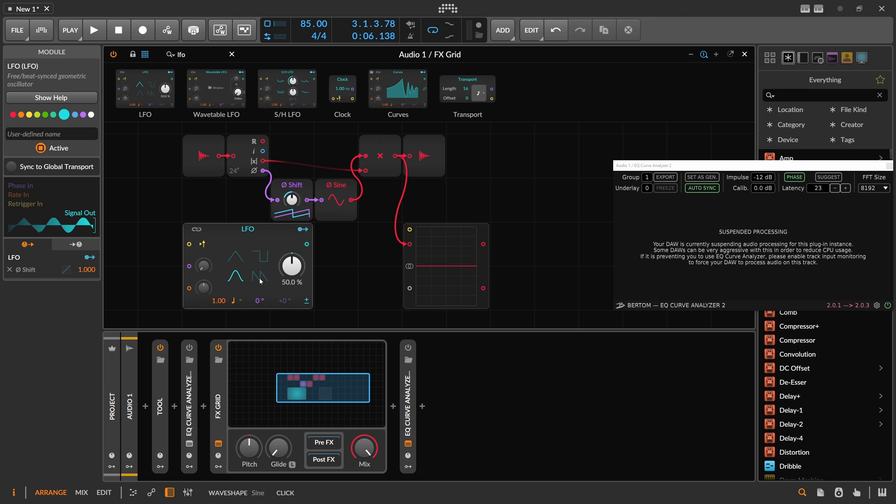
{"action": "key", "text": "space"}
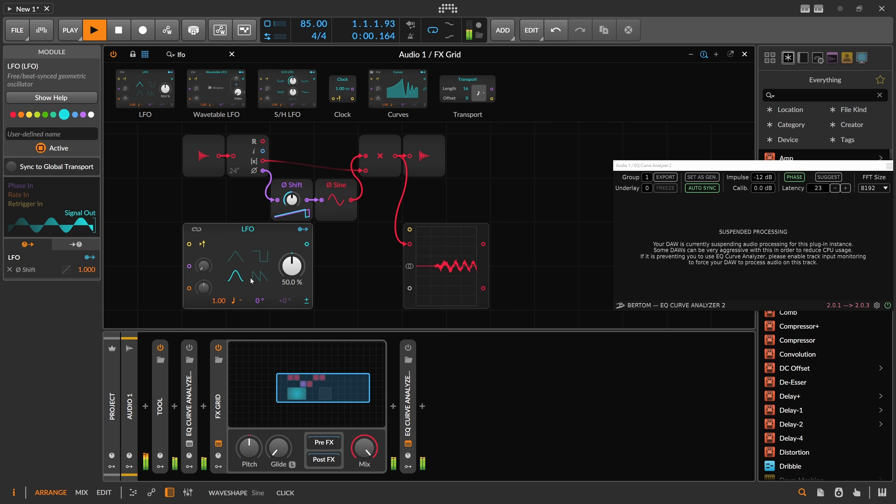
- Switch the LFO's timebase to Hertz and raise its rate to 6.00 Hz
{"action": "left_click", "coordinate": [237, 300]}
{"action": "left_click", "coordinate": [262, 57]}
{"action": "left_click_drag", "start_coordinate": [219, 300], "coordinate": [219, 289]}
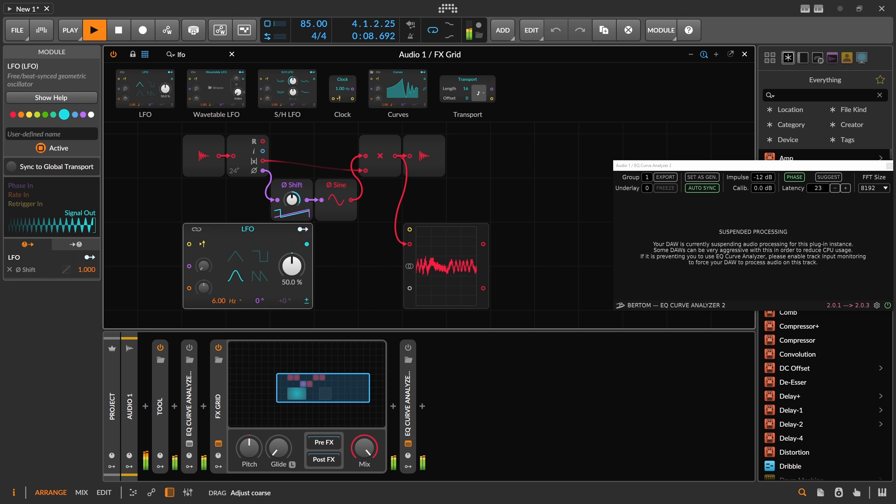
- Vary the LFO's skew and rate while listening, reset them to 50.0 % and 1.00 Hz, and stop playback
{"action": "mouse_move", "coordinate": [292, 265]}
{"action": "left_mouse_down"}
{"action": "mouse_move", "coordinate": [292, 279]}
{"action": "mouse_move", "coordinate": [292, 265]}
{"action": "left_mouse_up"}
{"action": "left_click_drag", "start_coordinate": [216, 301], "coordinate": [215, 292]}
{"action": "left_click_drag", "start_coordinate": [292, 265], "coordinate": [293, 199]}
{"action": "mouse_move", "coordinate": [292, 265]}
{"action": "left_mouse_down"}
{"action": "mouse_move", "coordinate": [292, 243]}
{"action": "mouse_move", "coordinate": [292, 279]}
{"action": "left_mouse_up"}
{"action": "double_click", "coordinate": [292, 266]}
{"action": "double_click", "coordinate": [217, 300]}
{"action": "left_click", "coordinate": [169, 284]}
{"action": "key", "text": "space"}
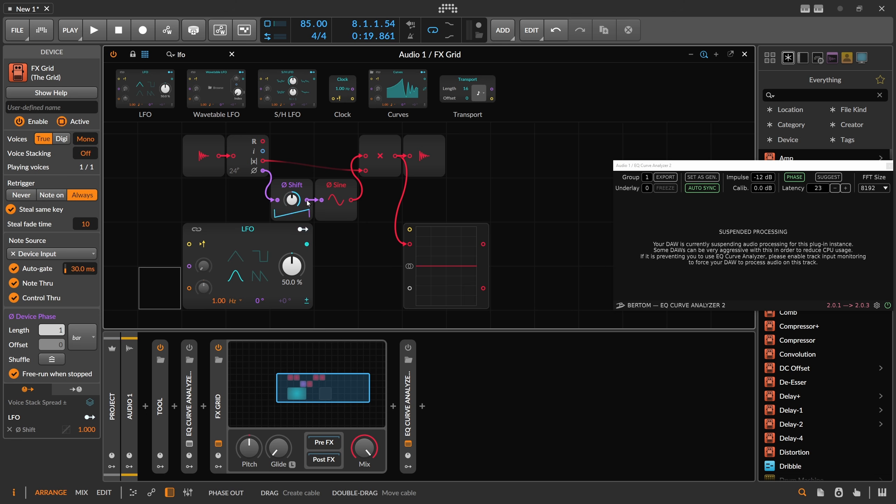
- Change the LFO's waveshape to Triangle with 0.00 % skew and start playback
{"action": "left_click", "coordinate": [237, 263]}
{"action": "left_click_drag", "start_coordinate": [292, 266], "coordinate": [292, 305]}
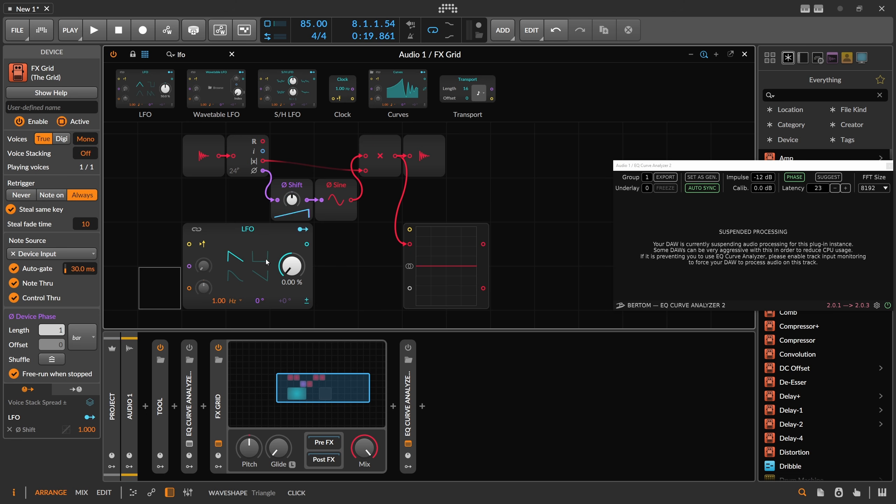
{"action": "key", "text": "space"}
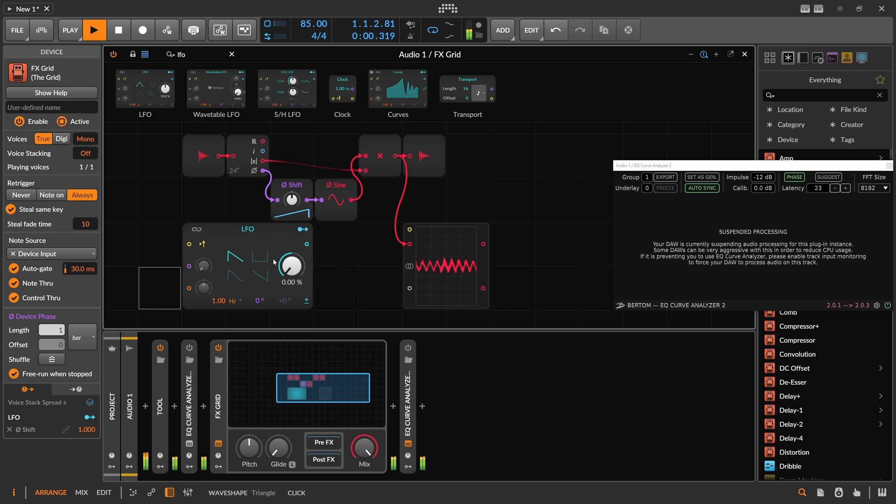
- Audition the LFO at 100 % skew and 28.00 Hz, and at 0.00 % skew and 32.00 Hz
{"action": "left_click_drag", "start_coordinate": [293, 267], "coordinate": [292, 244]}
{"action": "left_click_drag", "start_coordinate": [221, 296], "coordinate": [221, 282]}
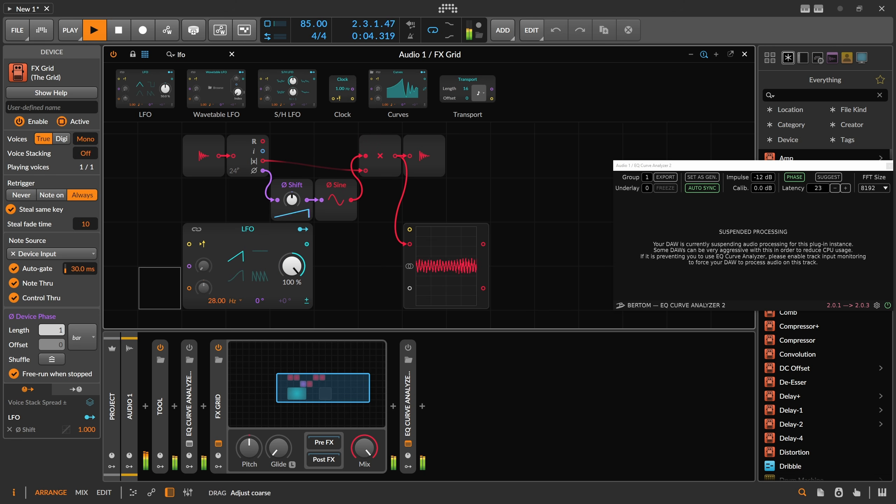
{"action": "left_click_drag", "start_coordinate": [212, 300], "coordinate": [222, 309]}
{"action": "left_click_drag", "start_coordinate": [293, 267], "coordinate": [292, 331]}
{"action": "left_click_drag", "start_coordinate": [219, 301], "coordinate": [219, 247]}
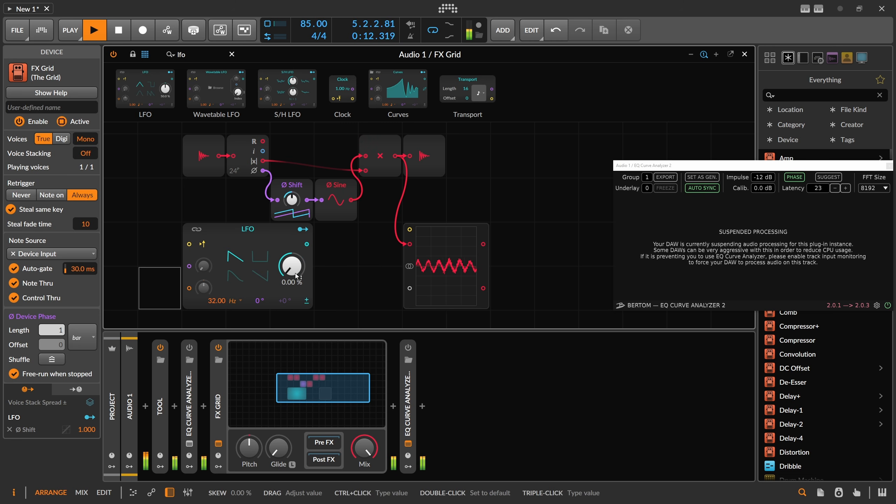
- Sweep the LFO's skew up and back to 0.00 %, reset its rate to 1.00 Hz, and stop playback
{"action": "left_click_drag", "start_coordinate": [284, 278], "coordinate": [284, 241]}
{"action": "left_click_drag", "start_coordinate": [290, 275], "coordinate": [290, 318]}
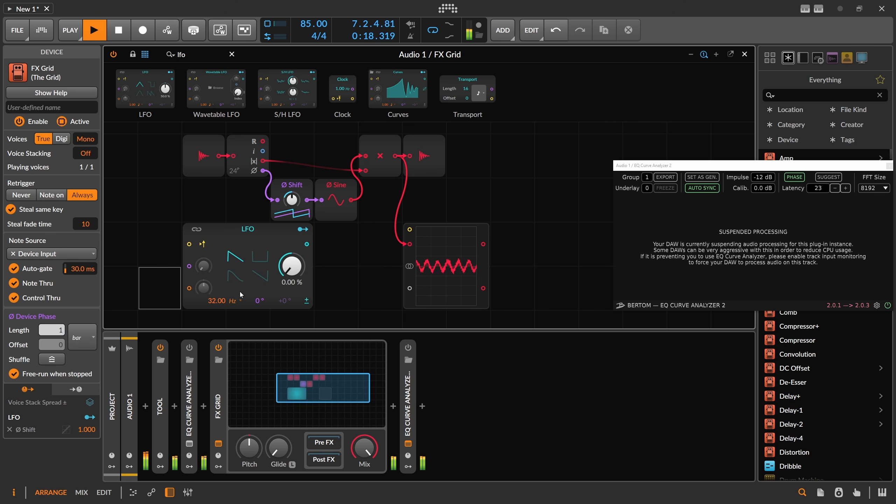
{"action": "double_click", "coordinate": [218, 300]}
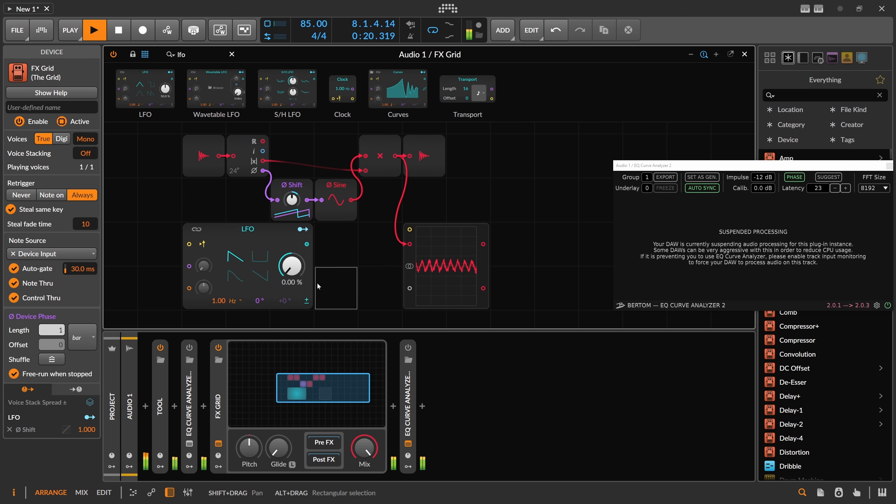
{"action": "key", "text": "space"}
- Switch the LFO's timebase to Kilohertz
{"action": "left_click", "coordinate": [253, 239]}
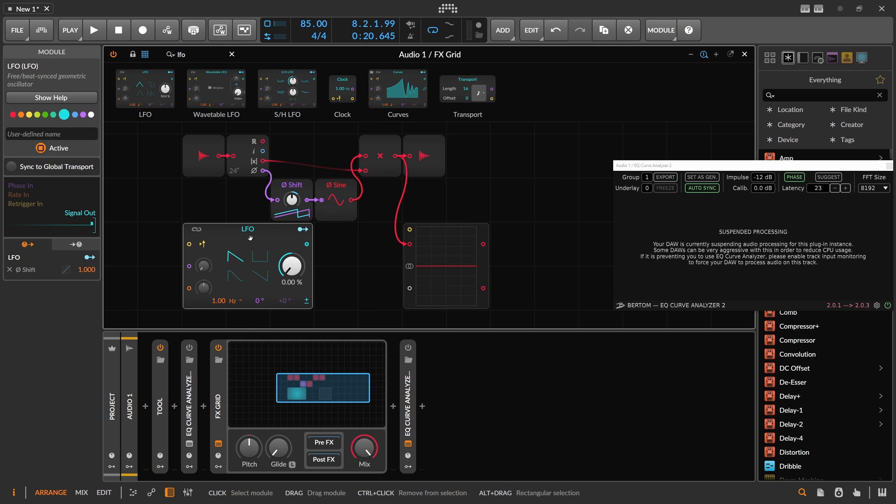
{"action": "left_click", "coordinate": [232, 301]}
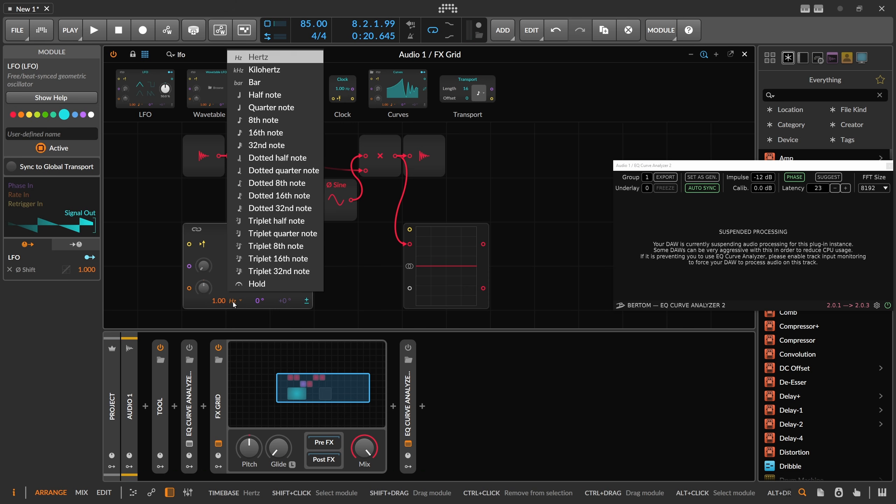
{"action": "left_click", "coordinate": [270, 71]}
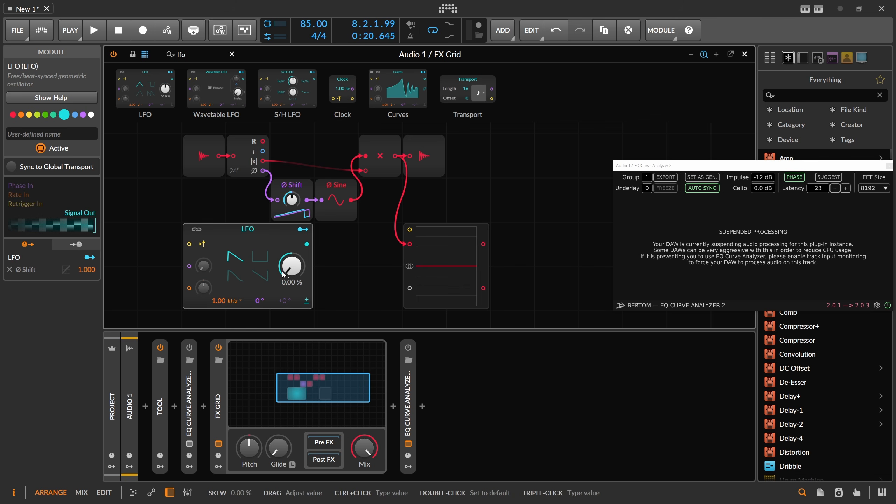
- Play the patch while sweeping the LFO's rate up to 0.05 kHz and back to 0.00 kHz, and stop playback
{"action": "key", "text": "space"}
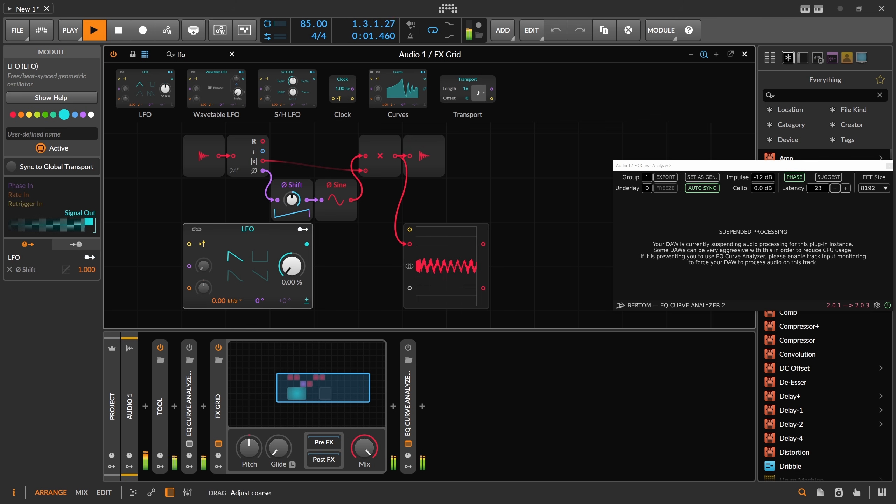
{"action": "mouse_move", "coordinate": [219, 302]}
{"action": "left_mouse_down"}
{"action": "mouse_move", "coordinate": [219, 325]}
{"action": "mouse_move", "coordinate": [220, 282]}
{"action": "mouse_move", "coordinate": [223, 303]}
{"action": "left_mouse_up"}
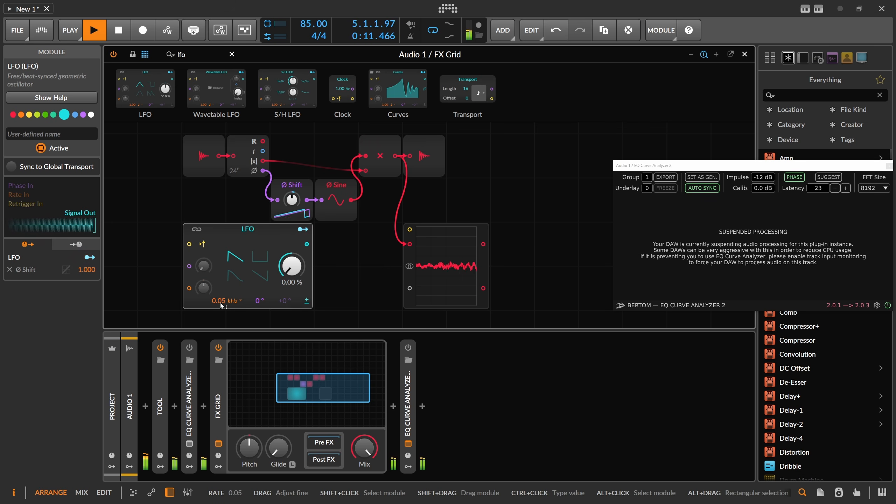
{"action": "mouse_move", "coordinate": [223, 306]}
{"action": "left_mouse_down"}
{"action": "mouse_move", "coordinate": [222, 288]}
{"action": "mouse_move", "coordinate": [222, 317]}
{"action": "mouse_move", "coordinate": [219, 302]}
{"action": "left_mouse_up"}
{"action": "left_click", "coordinate": [321, 300]}
{"action": "key", "text": "space"}
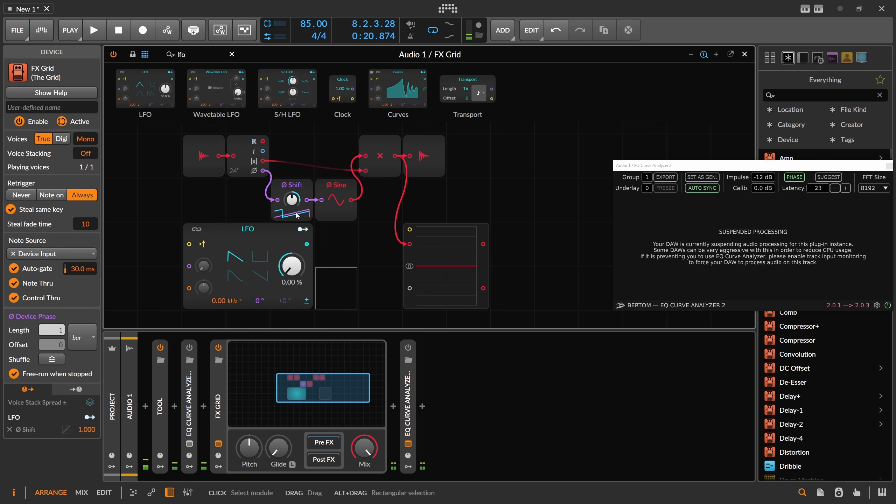
- Search the modules for "fre", add a Freq Shift+ module beside the patch for comparison with Dome, and delete it
{"action": "left_click", "coordinate": [249, 162]}
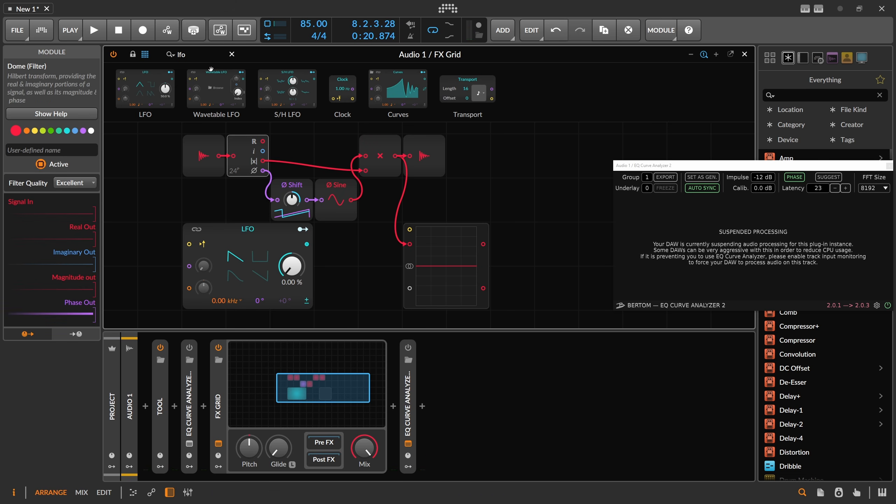
{"action": "left_click", "coordinate": [150, 56]}
{"action": "type", "text": "fre"}
{"action": "left_click_drag", "start_coordinate": [495, 151], "coordinate": [485, 129]}
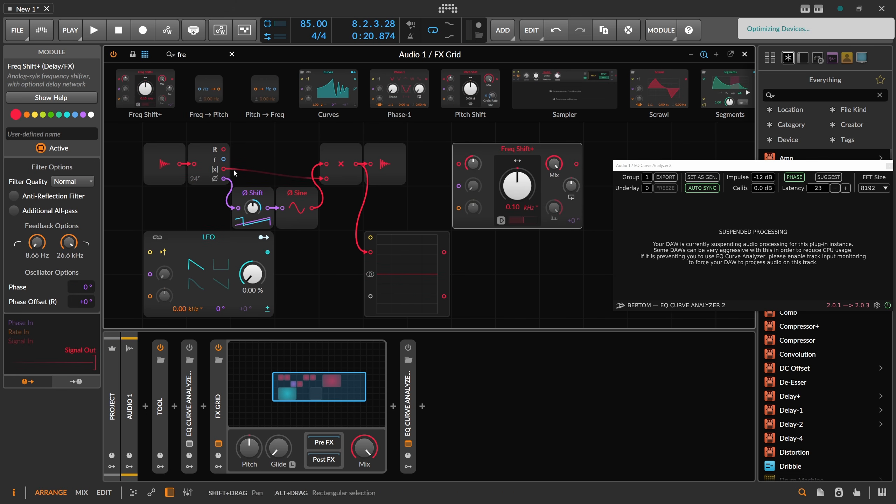
{"action": "left_click", "coordinate": [206, 152]}
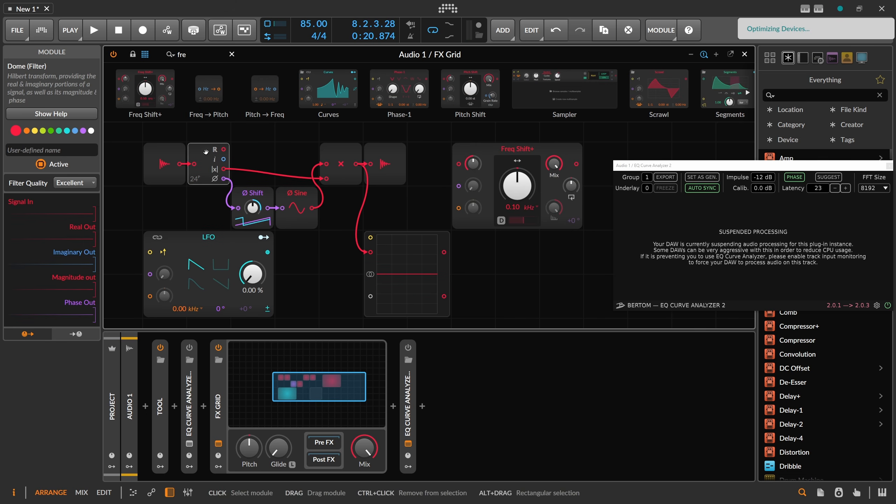
{"action": "left_click", "coordinate": [521, 156]}
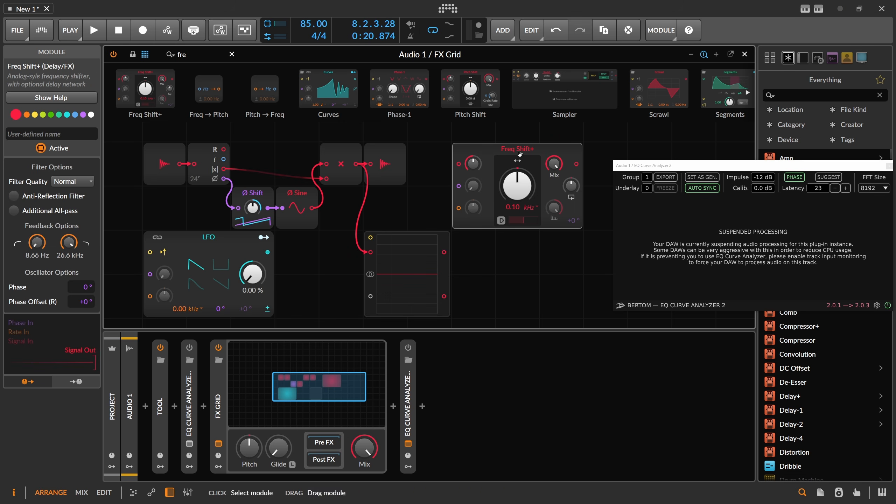
{"action": "key", "text": "Delete"}
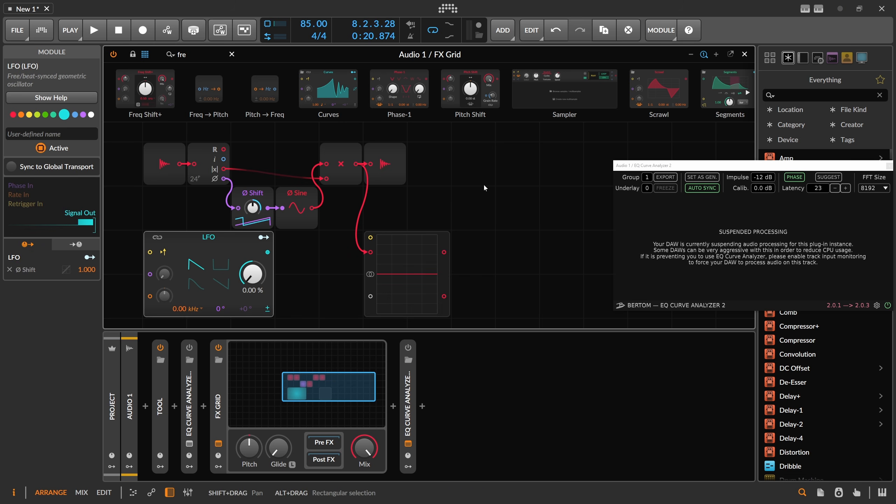
- Delete the oscilloscope module and reposition the LFO directly below the Ø Shift and Ø Sine modules
{"action": "left_click", "coordinate": [374, 270]}
{"action": "key", "text": "Delete"}
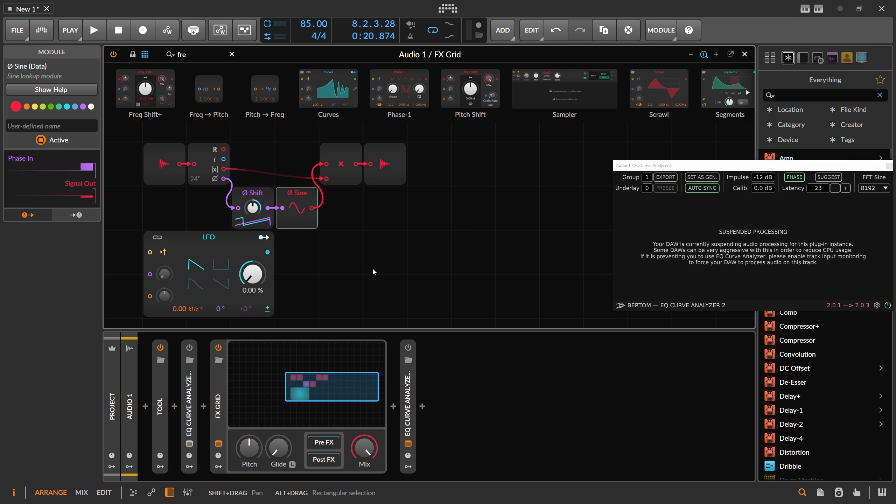
{"action": "left_click_drag", "start_coordinate": [346, 221], "coordinate": [375, 222]}
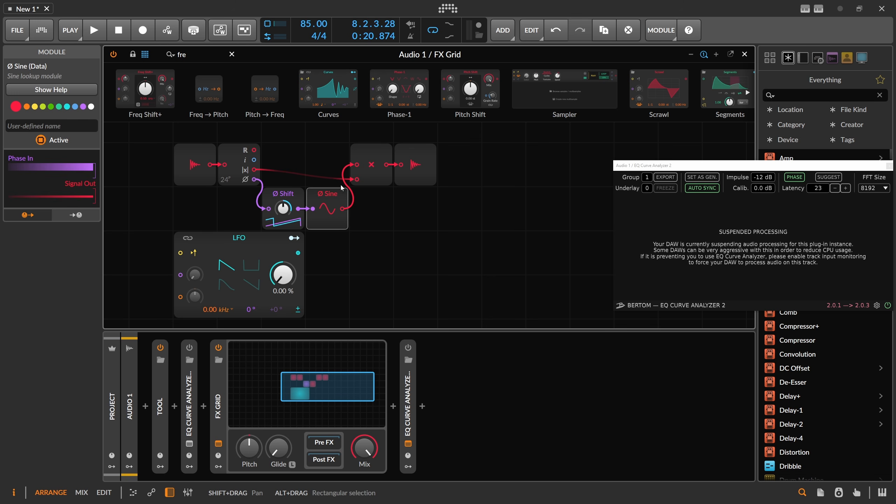
{"action": "left_click_drag", "start_coordinate": [300, 240], "coordinate": [420, 217]}
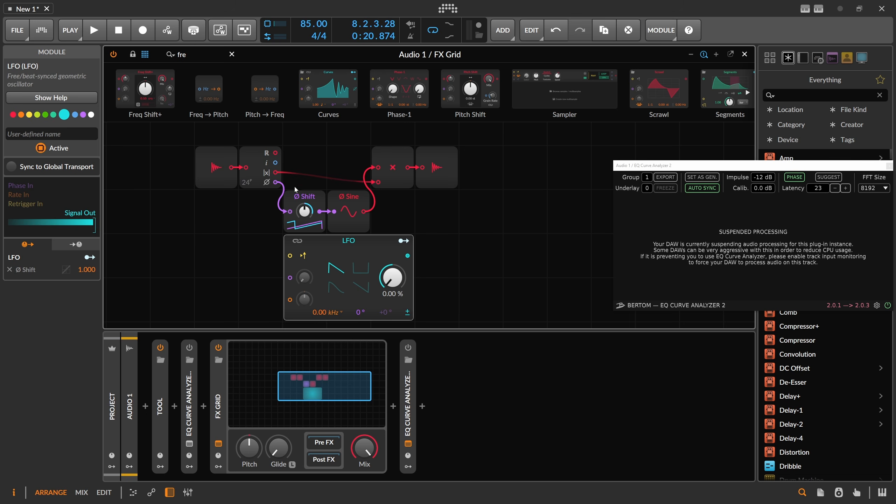
- Replace the Ø Shift module with Ø Lag and audition lag times of 26.0 ms and 62.7 ms during playback
{"action": "left_click", "coordinate": [310, 214]}
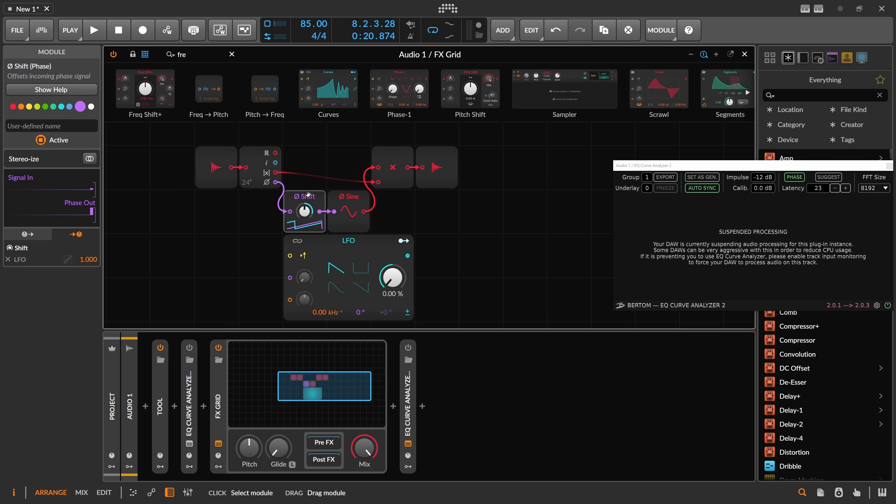
{"action": "right_click", "coordinate": [310, 214]}
{"action": "left_click", "coordinate": [338, 324]}
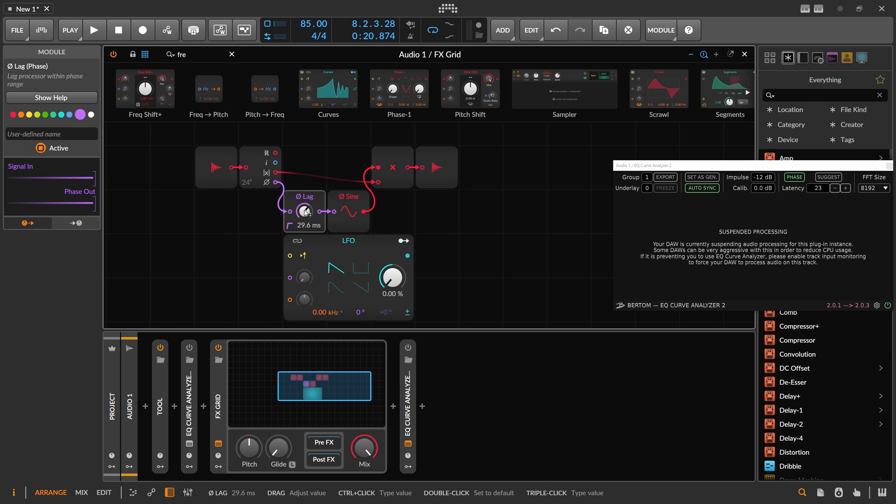
{"action": "left_click", "coordinate": [402, 243]}
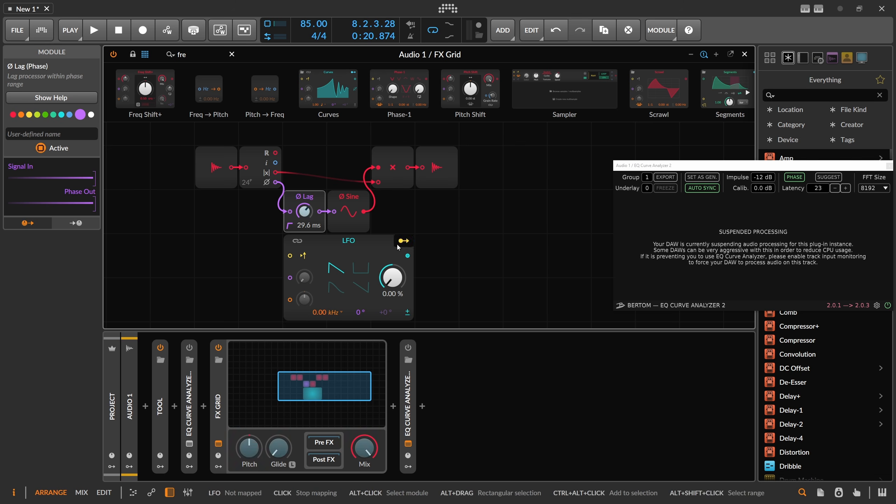
{"action": "left_click", "coordinate": [304, 212]}
{"action": "key", "text": "space"}
{"action": "left_click_drag", "start_coordinate": [307, 216], "coordinate": [306, 226]}
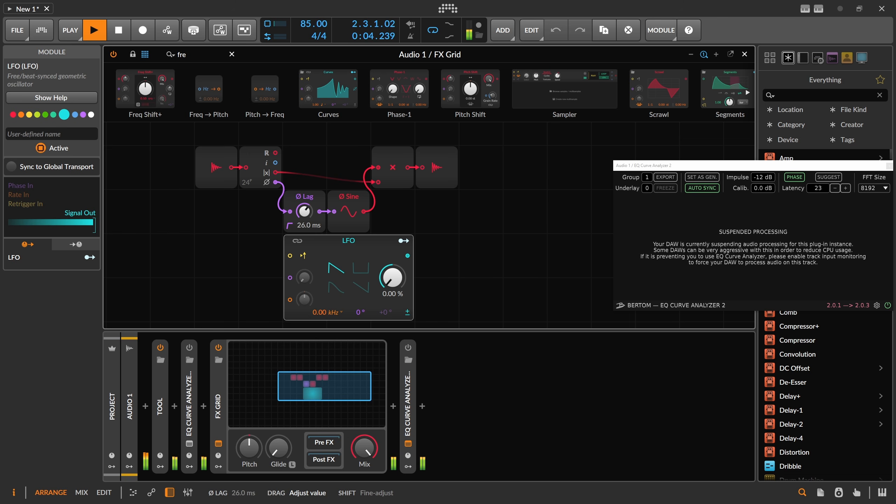
{"action": "left_click_drag", "start_coordinate": [304, 212], "coordinate": [305, 210]}
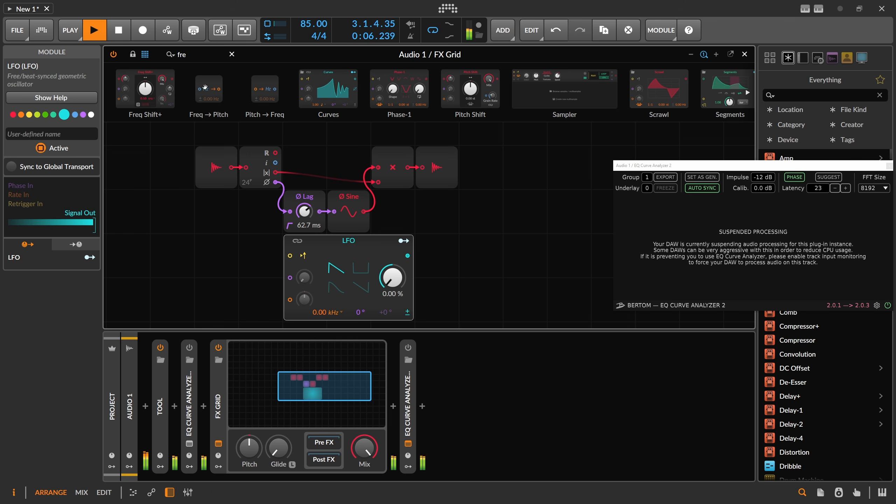
- Replace Ø Lag with a Low-pass module between Dome's phase output and Ø Sine, and audition it at 929 Hz
{"action": "left_click", "coordinate": [184, 54]}
{"action": "type", "text": "low"}
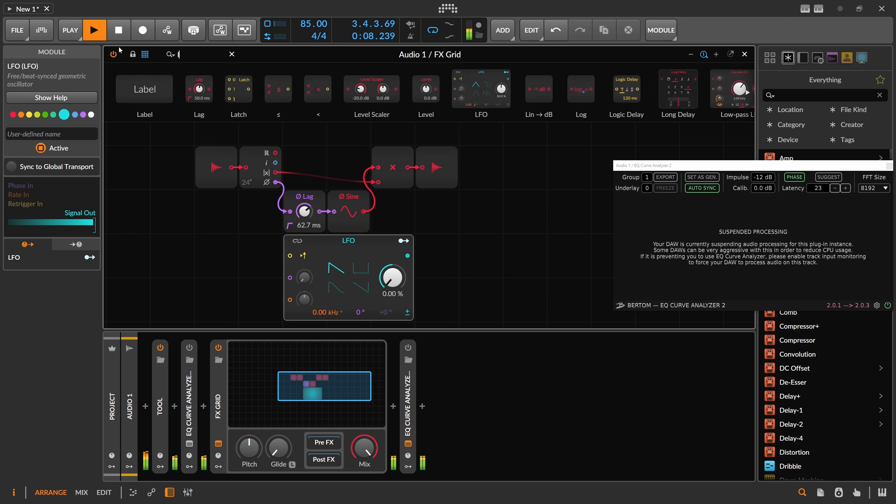
{"action": "left_click_drag", "start_coordinate": [275, 89], "coordinate": [295, 204]}
{"action": "left_click", "coordinate": [305, 196]}
{"action": "key", "text": "Delete"}
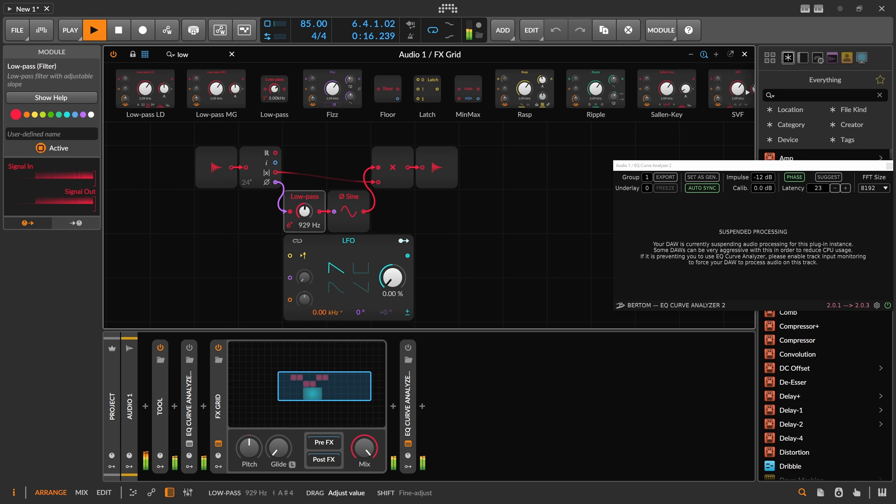
- Filter Dome's magnitude output instead of its phase with a Low-pass module, auditioning cutoffs of 7.08 kHz and 414 Hz
{"action": "left_click_drag", "start_coordinate": [275, 89], "coordinate": [306, 191]}
{"action": "left_click", "coordinate": [296, 199]}
{"action": "key", "text": "Delete"}
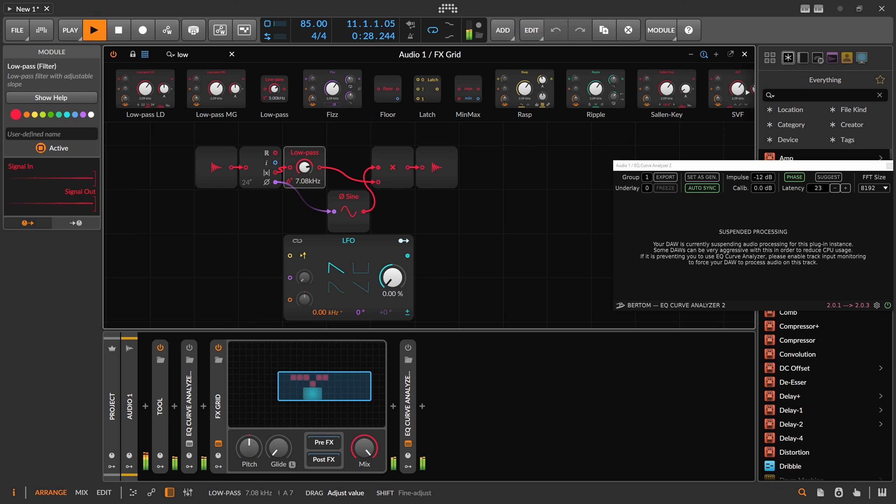
{"action": "left_click_drag", "start_coordinate": [304, 167], "coordinate": [304, 197]}
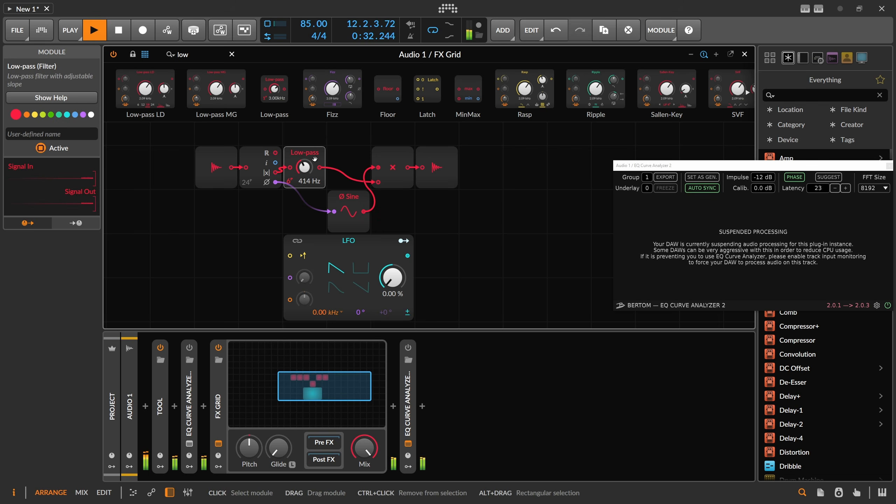
- Stop playback and delete the Low-pass, LFO, Multiply and Ø Sine modules, leaving Dome between the audio input and output
{"action": "key", "text": "Delete"}
{"action": "key", "text": "space"}
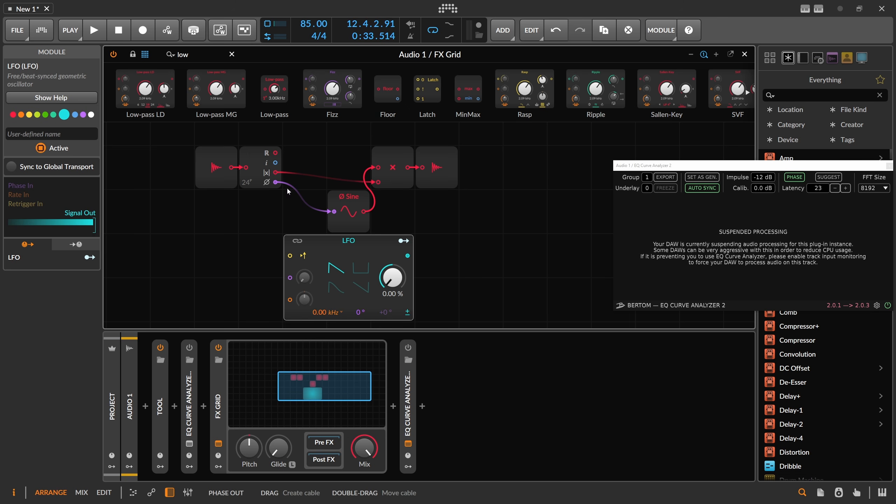
{"action": "key", "text": "Delete"}
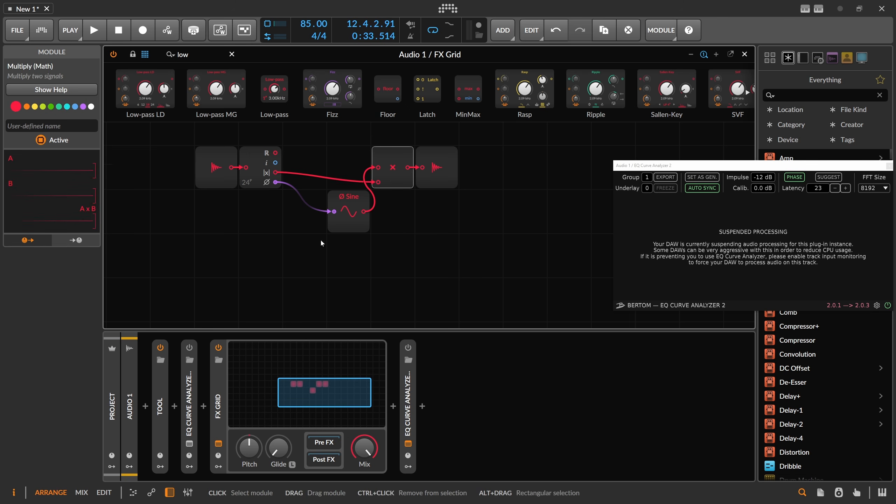
{"action": "key", "text": "Delete"}
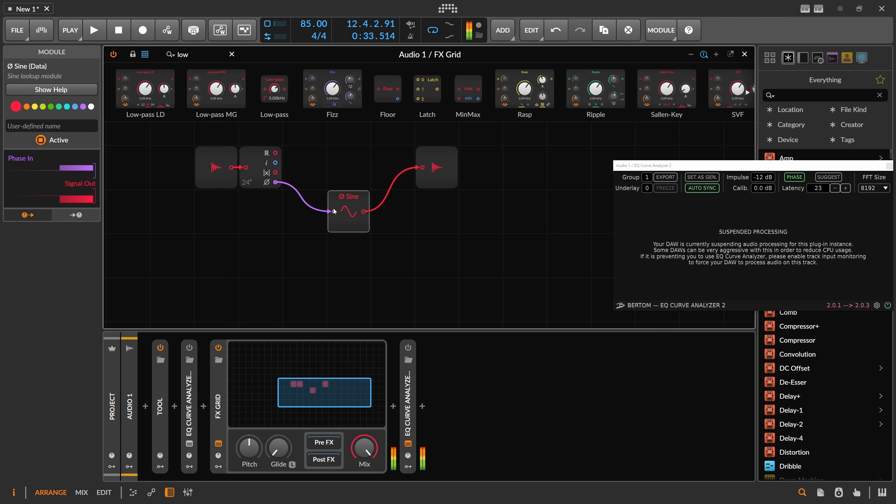
{"action": "key", "text": "Delete"}
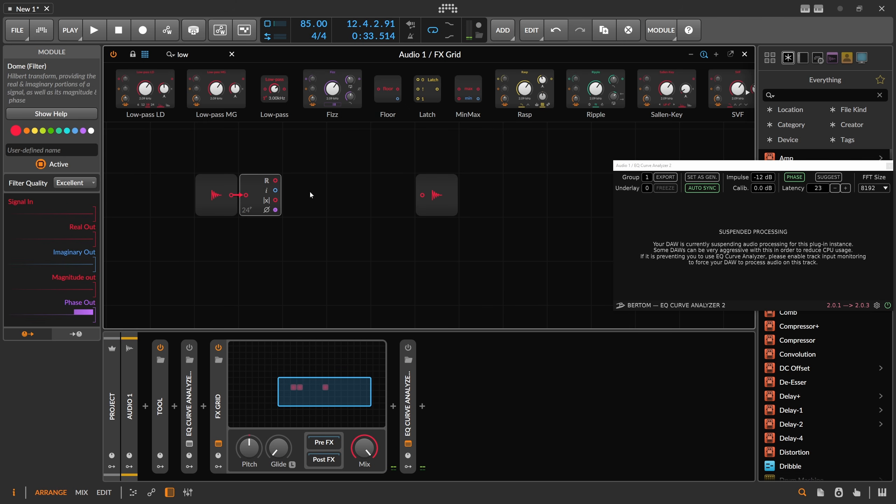
{"action": "left_click_drag", "start_coordinate": [328, 193], "coordinate": [350, 197]}
{"action": "scroll", "coordinate": [369, 198], "scroll_direction": "down", "scroll_amount": 1}
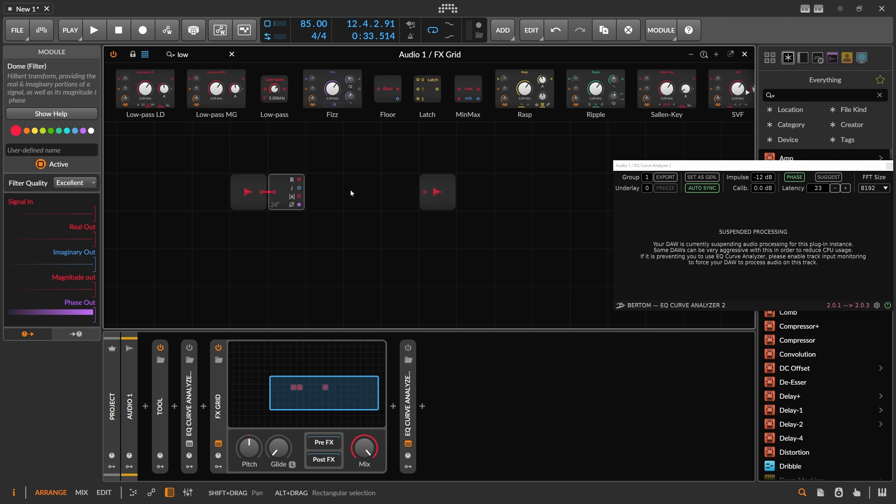
{"action": "scroll", "coordinate": [356, 195], "scroll_direction": "down", "scroll_amount": 1}
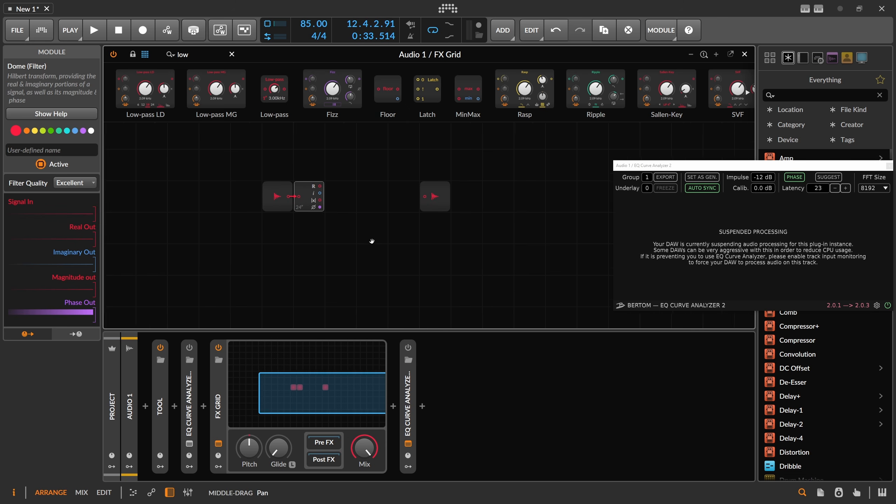
{"action": "left_click_drag", "start_coordinate": [200, 55], "coordinate": [137, 56]}
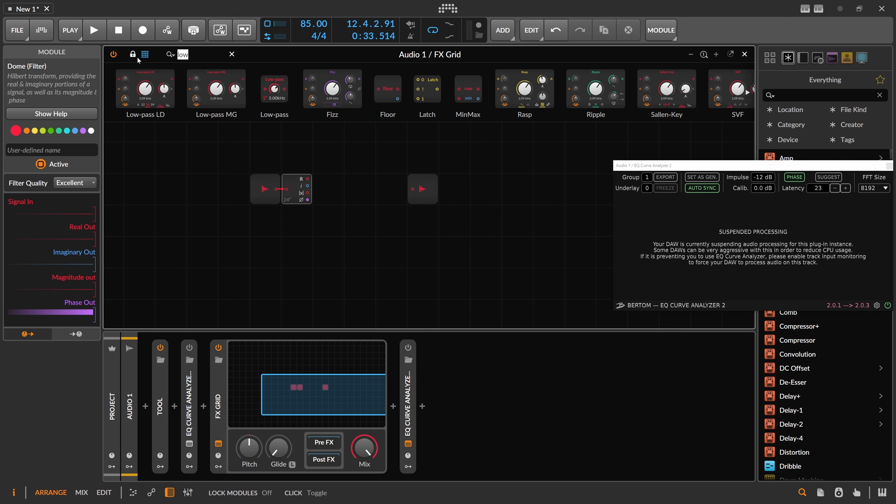
{"action": "key", "text": "BackSpace"}
{"action": "type", "text": "sine"}
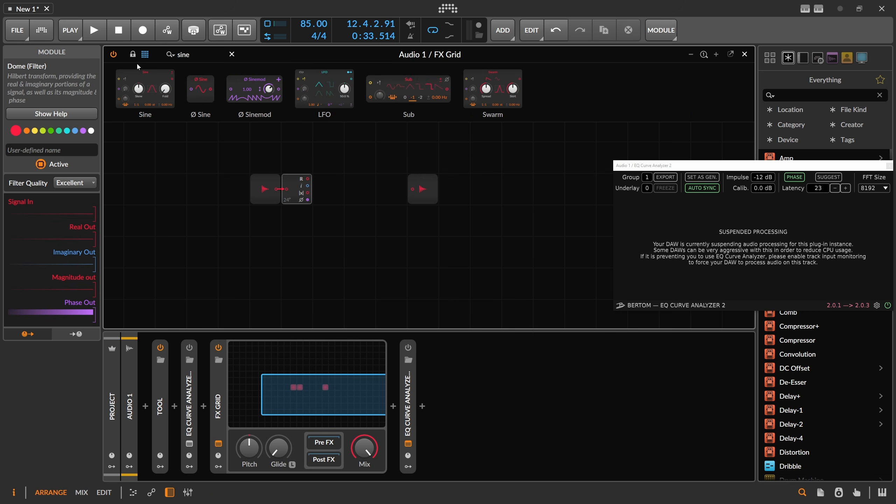
{"action": "key", "text": "ctrl+a"}
{"action": "key", "text": "BackSpace"}
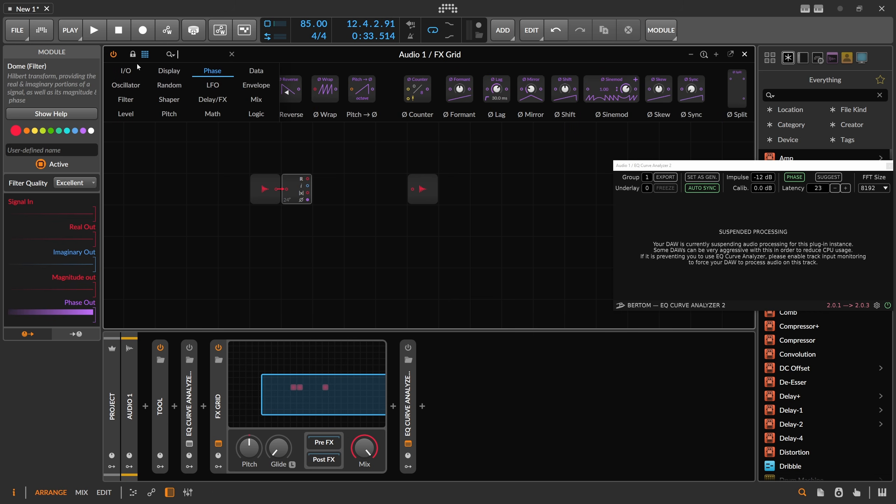
{"action": "left_click", "coordinate": [296, 195]}
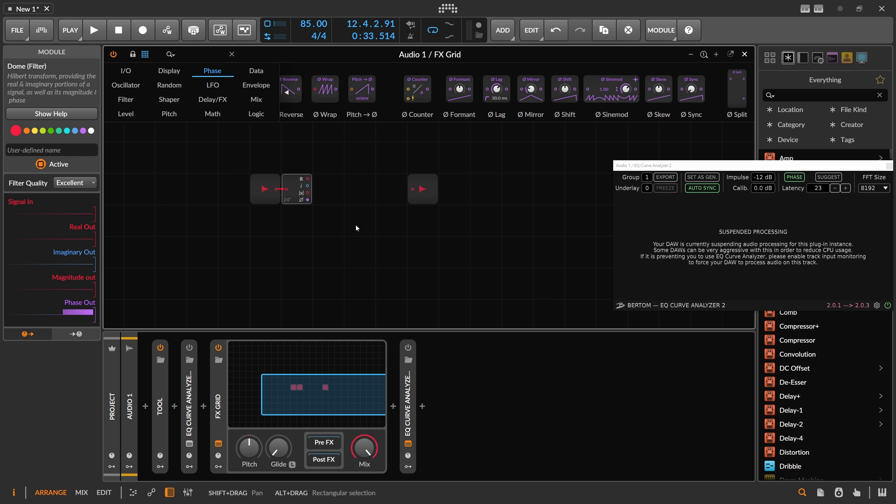
- Connect Dome's real output to the audio output and enable both EQ Curve Analyzer 2 devices
{"action": "left_click_drag", "start_coordinate": [307, 179], "coordinate": [412, 189]}
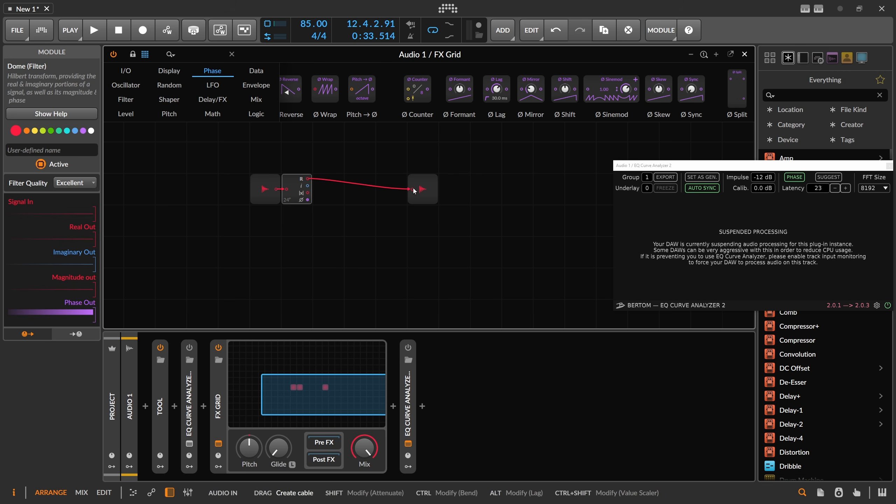
{"action": "left_click", "coordinate": [196, 376]}
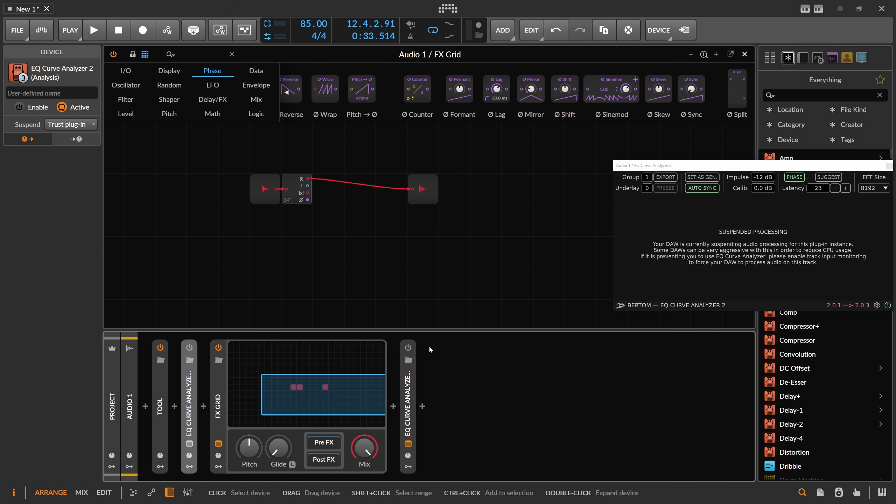
{"action": "left_click", "coordinate": [408, 348]}
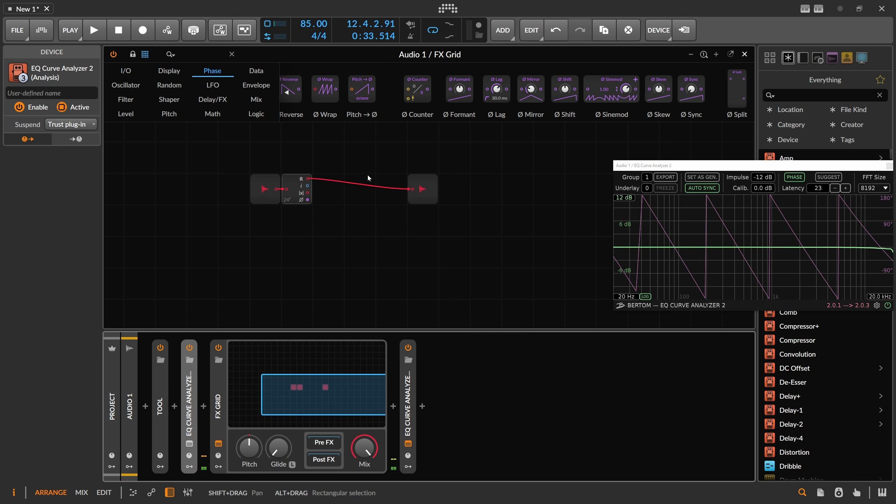
- Insert a Blend module before the audio output, move Dome below the signal path, and wire the audio input directly into Blend
{"action": "left_click", "coordinate": [187, 54]}
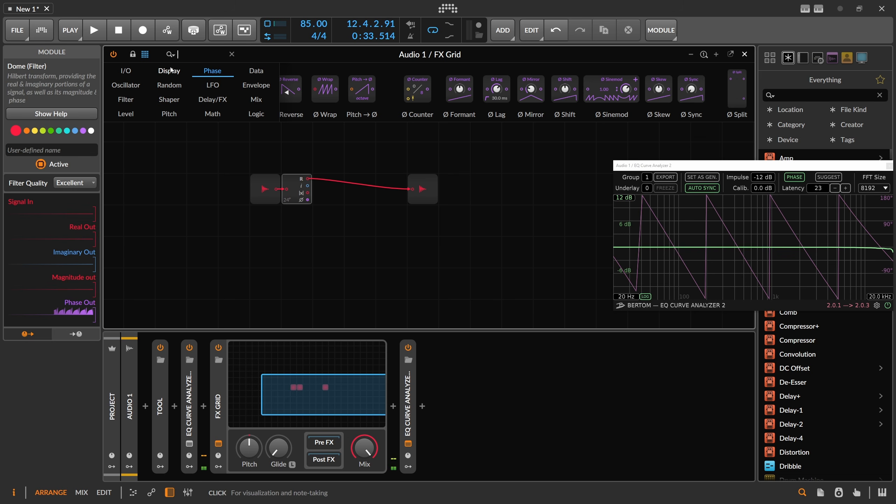
{"action": "type", "text": "blend"}
{"action": "left_click_drag", "start_coordinate": [131, 90], "coordinate": [412, 190]}
{"action": "left_click_drag", "start_coordinate": [296, 188], "coordinate": [297, 224]}
{"action": "left_click_drag", "start_coordinate": [277, 189], "coordinate": [381, 190]}
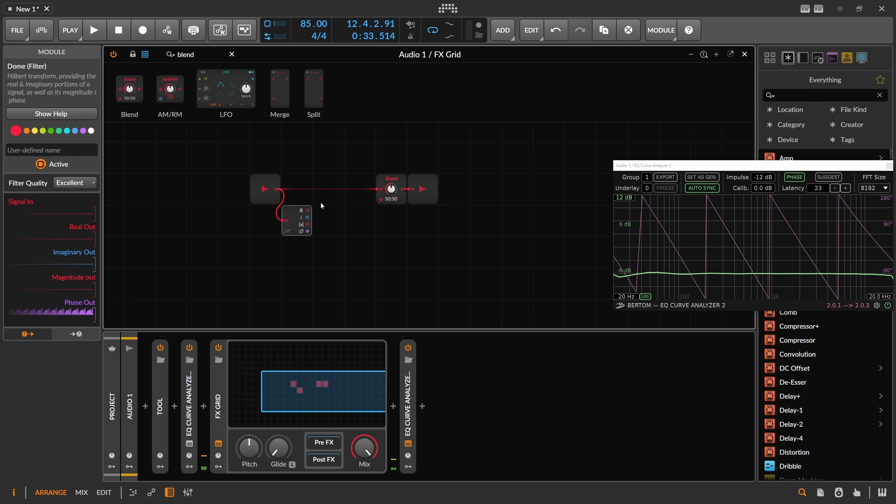
- Connect Dome's real output to Blend's second input, move the analyzer window clear, and sweep the blend before resetting it to 50:50
{"action": "left_click_drag", "start_coordinate": [308, 210], "coordinate": [381, 200]}
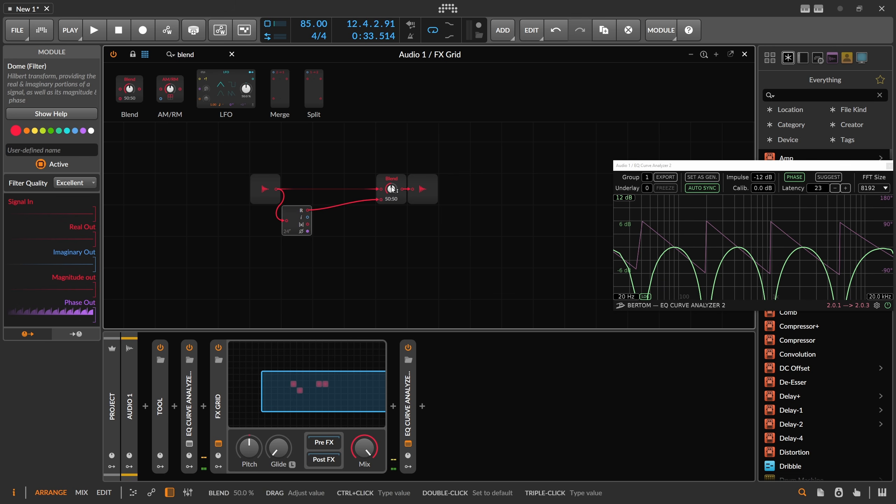
{"action": "left_click_drag", "start_coordinate": [663, 166], "coordinate": [613, 130]}
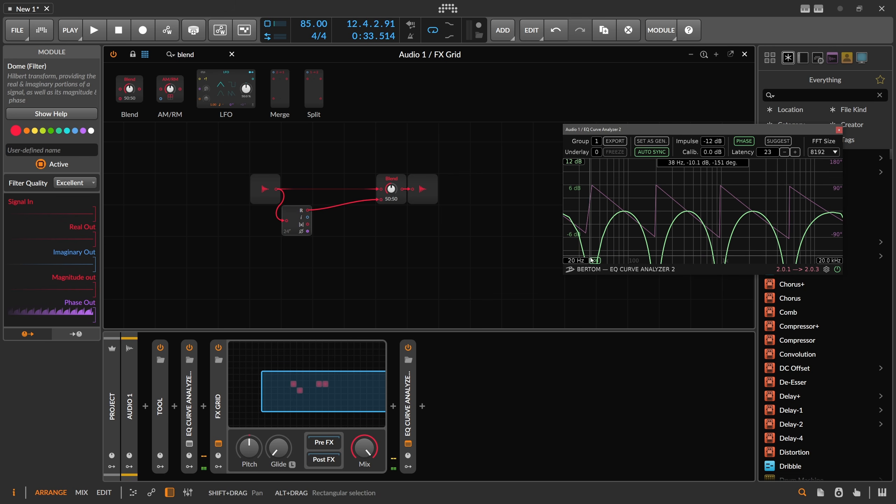
{"action": "left_click_drag", "start_coordinate": [391, 190], "coordinate": [391, 163]}
{"action": "double_click", "coordinate": [391, 190]}
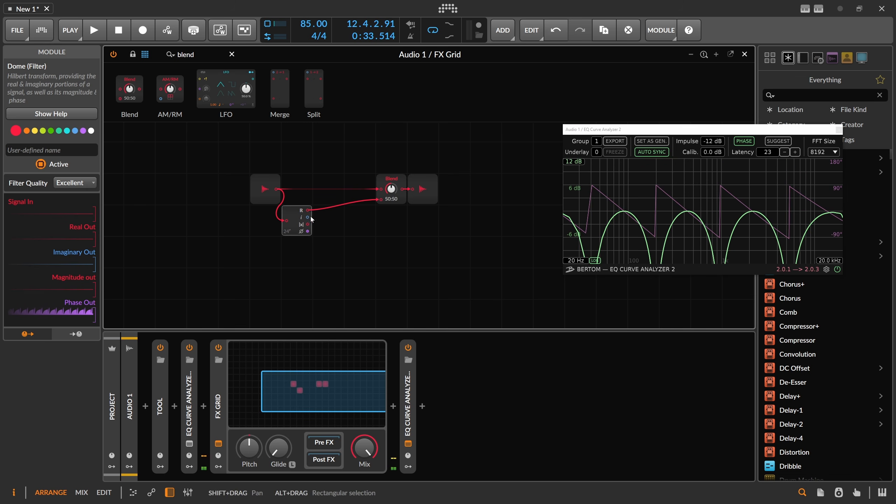
- Feed Blend from Dome's imaginary output instead, and insert a second Blend after Dome to mix its real and imaginary outputs
{"action": "left_click_drag", "start_coordinate": [390, 201], "coordinate": [384, 199]}
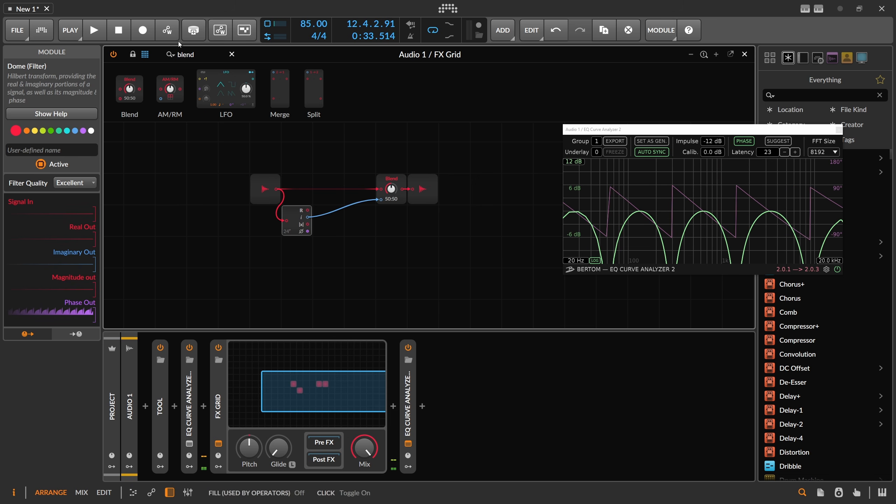
{"action": "left_click_drag", "start_coordinate": [199, 54], "coordinate": [145, 56]}
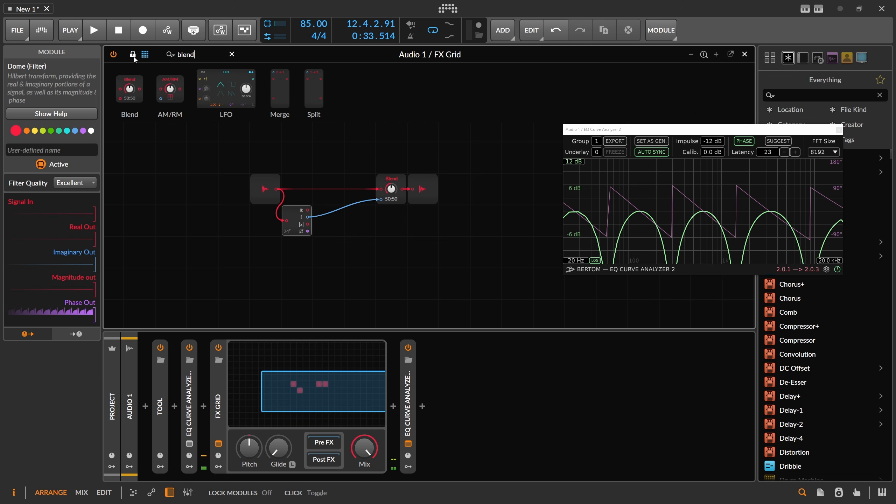
{"action": "mouse_move", "coordinate": [130, 90]}
{"action": "left_mouse_down"}
{"action": "mouse_move", "coordinate": [274, 162]}
{"action": "mouse_move", "coordinate": [337, 226]}
{"action": "mouse_move", "coordinate": [318, 231]}
{"action": "mouse_move", "coordinate": [381, 200]}
{"action": "left_mouse_up"}
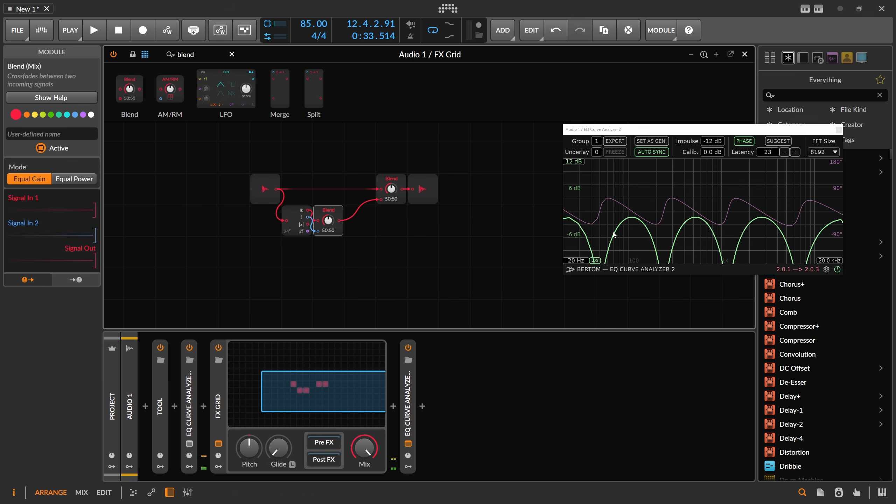
- Sweep both Blend mixes while examining the analyzer curve, resetting each to 50:50
{"action": "left_click_drag", "start_coordinate": [391, 190], "coordinate": [391, 214]}
{"action": "double_click", "coordinate": [391, 190]}
{"action": "mouse_move", "coordinate": [328, 220]}
{"action": "left_mouse_down"}
{"action": "mouse_move", "coordinate": [329, 231]}
{"action": "mouse_move", "coordinate": [328, 204]}
{"action": "mouse_move", "coordinate": [329, 223]}
{"action": "left_mouse_up"}
{"action": "double_click", "coordinate": [328, 221]}
- Play the track with both EQ Curve Analyzer 2 devices disabled, auditioning the second Blend at 37:63 and resetting it to 50:50
{"action": "left_click", "coordinate": [195, 349]}
{"action": "left_click", "coordinate": [189, 348]}
{"action": "double_click", "coordinate": [161, 410]}
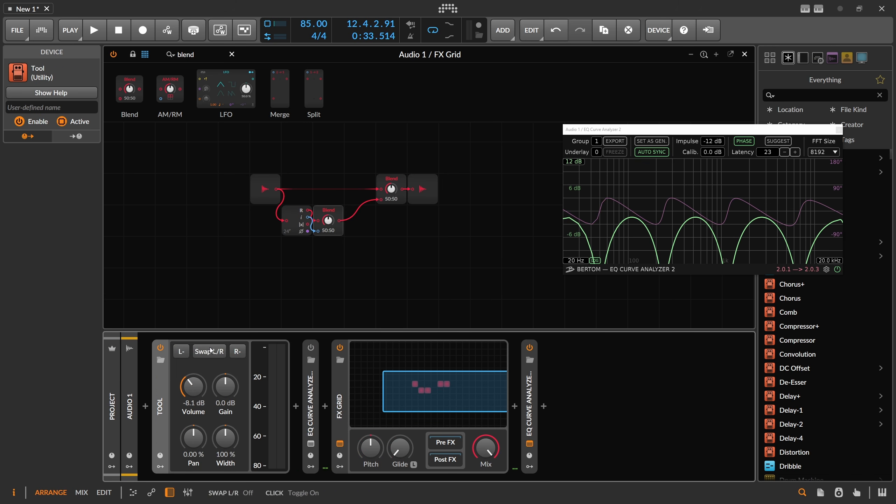
{"action": "key", "text": "space"}
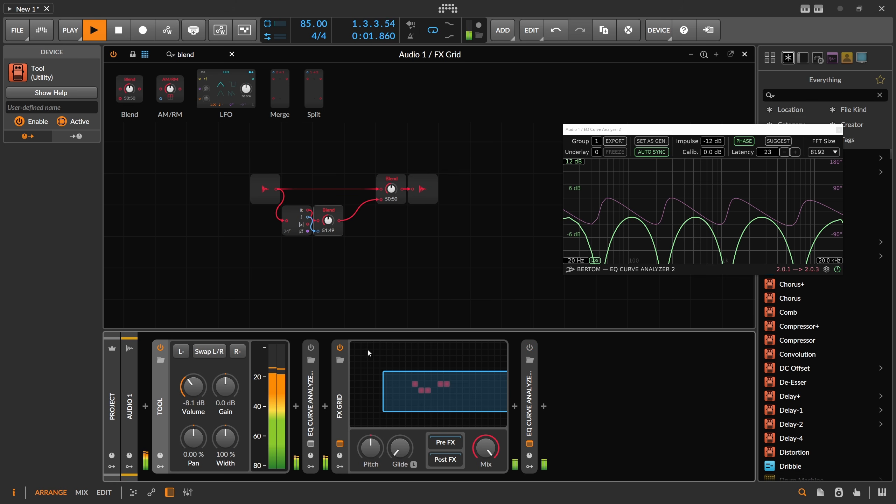
{"action": "left_click_drag", "start_coordinate": [328, 221], "coordinate": [328, 232]}
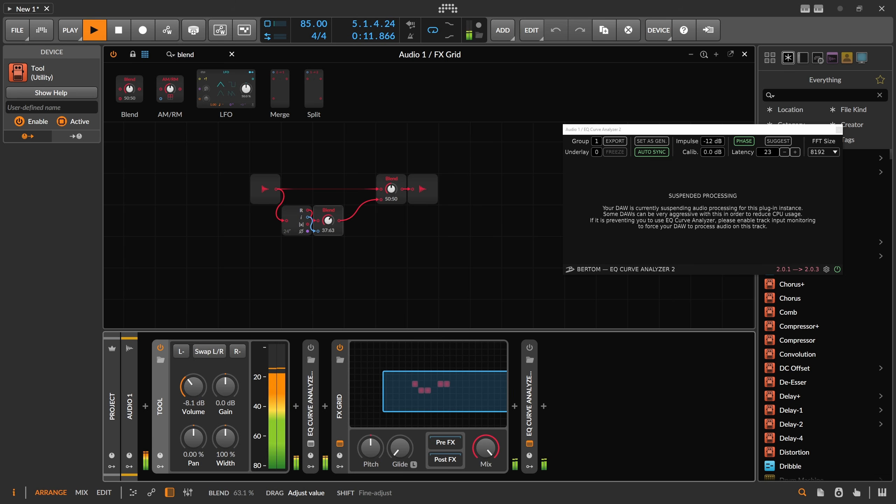
{"action": "double_click", "coordinate": [328, 220]}
{"action": "key", "text": "space"}
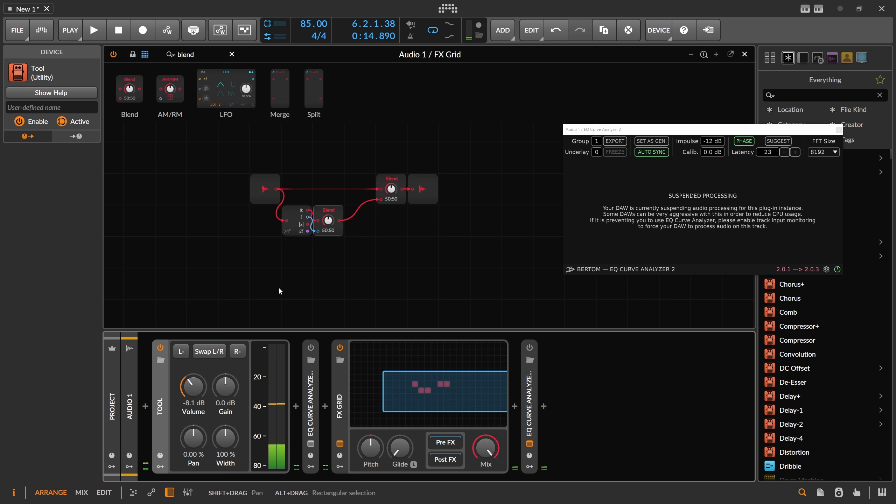
- Delete the second Blend after Dome and re-enable both EQ Curve Analyzer 2 devices
{"action": "double_click", "coordinate": [160, 379]}
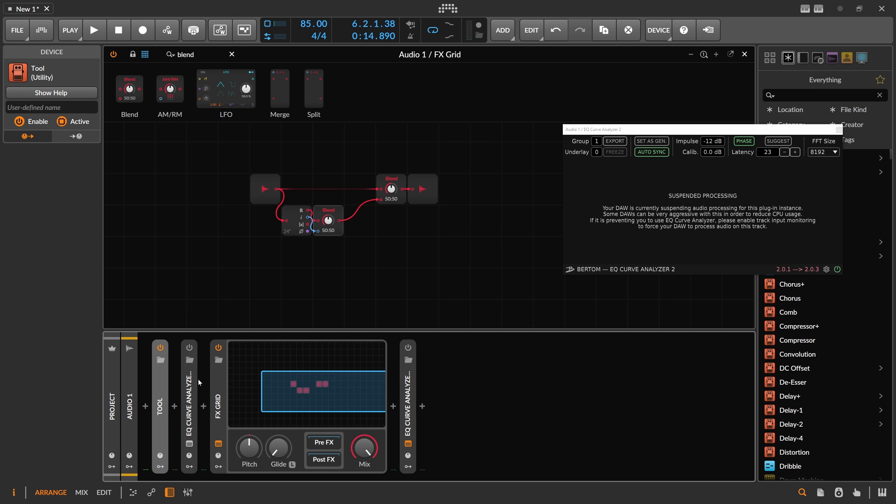
{"action": "left_click", "coordinate": [330, 225]}
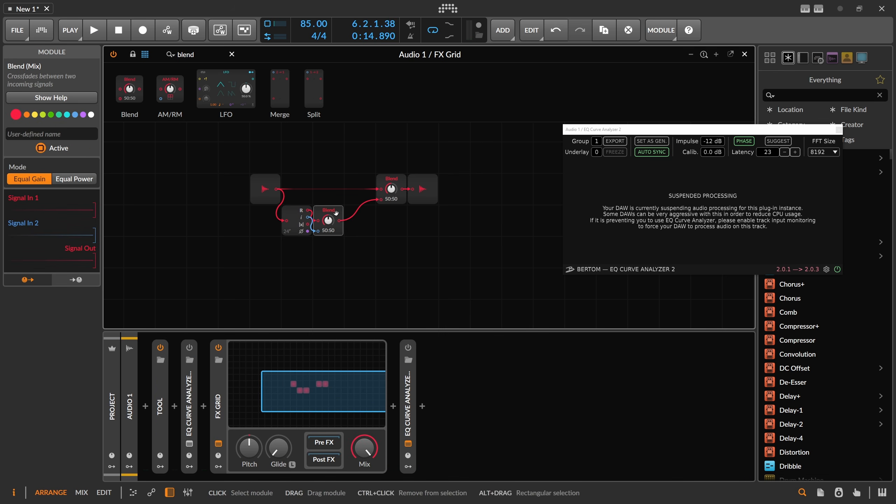
{"action": "key", "text": "Delete"}
{"action": "left_click", "coordinate": [408, 347]}
{"action": "left_click", "coordinate": [190, 348]}
- Delete the remaining Blend, disconnect the audio output, and space the audio input and output apart with Dome directly beside the input
{"action": "left_click", "coordinate": [305, 217]}
{"action": "double_click", "coordinate": [381, 199]}
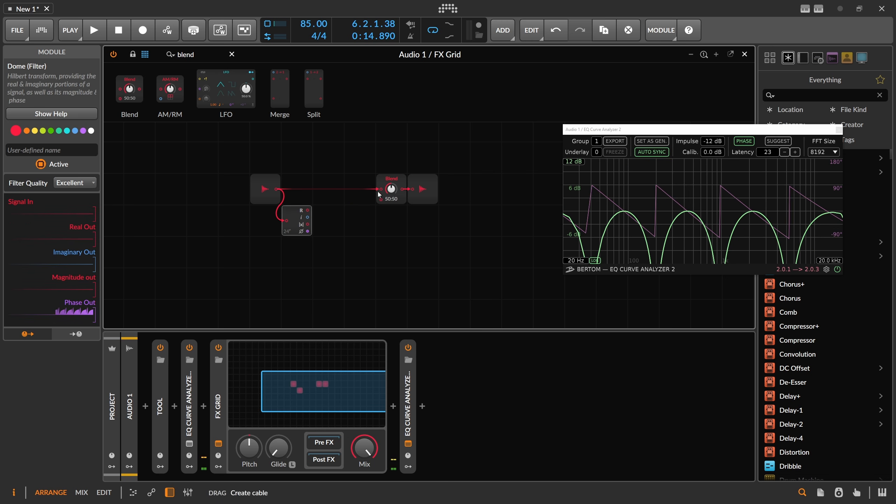
{"action": "key", "text": "Delete"}
{"action": "double_click", "coordinate": [423, 183]}
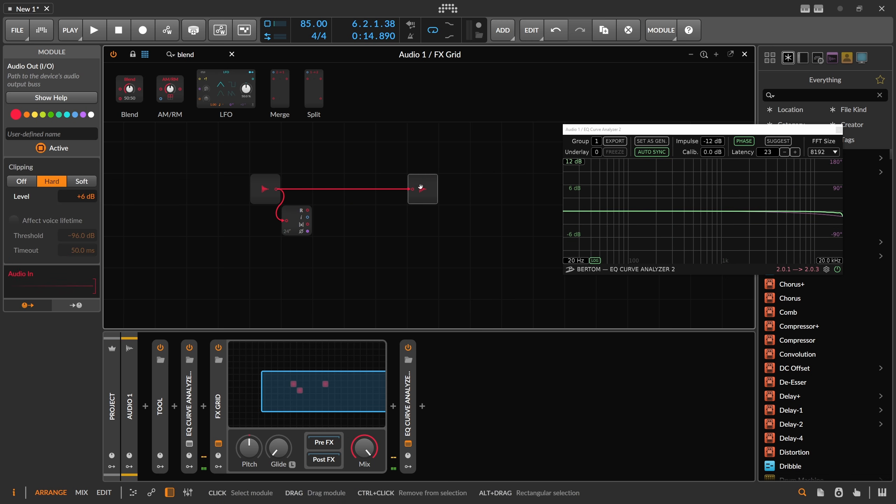
{"action": "left_click_drag", "start_coordinate": [425, 183], "coordinate": [489, 183]}
{"action": "left_click_drag", "start_coordinate": [276, 174], "coordinate": [244, 174]}
{"action": "left_click_drag", "start_coordinate": [298, 213], "coordinate": [267, 182]}
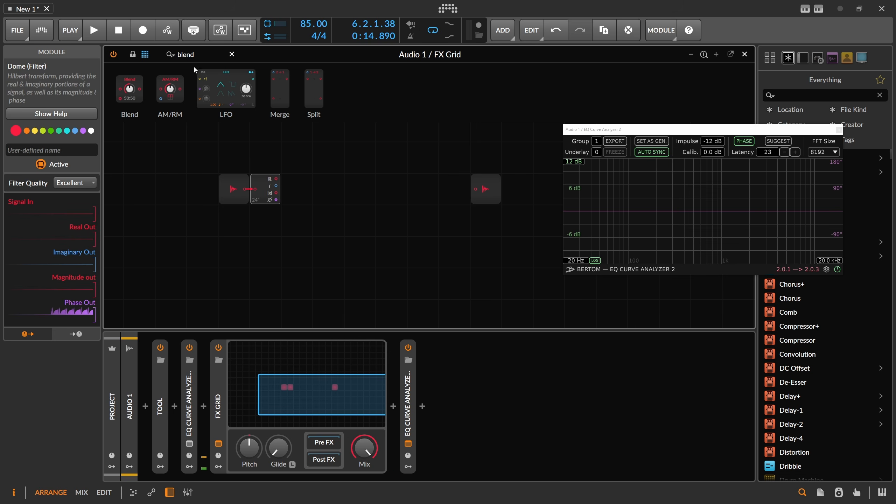
- Find the Sine oscillator in the module palette and place it below Dome
{"action": "double_click", "coordinate": [184, 54]}
{"action": "type", "text": "sine"}
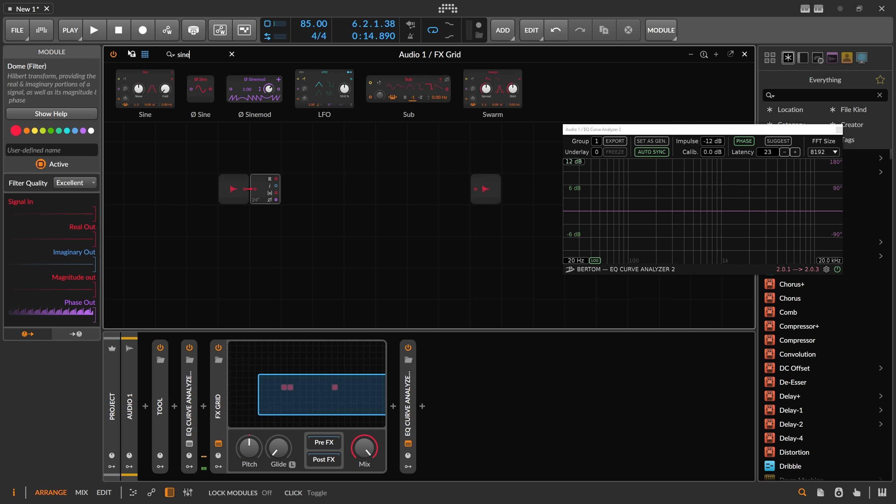
{"action": "left_click_drag", "start_coordinate": [131, 84], "coordinate": [177, 267]}
{"action": "left_click_drag", "start_coordinate": [176, 205], "coordinate": [242, 187]}
- Insert a Freq → Pitch module before Sine's pitch input and raise Sine's pitch modulation amount
{"action": "left_click_drag", "start_coordinate": [194, 54], "coordinate": [140, 50]}
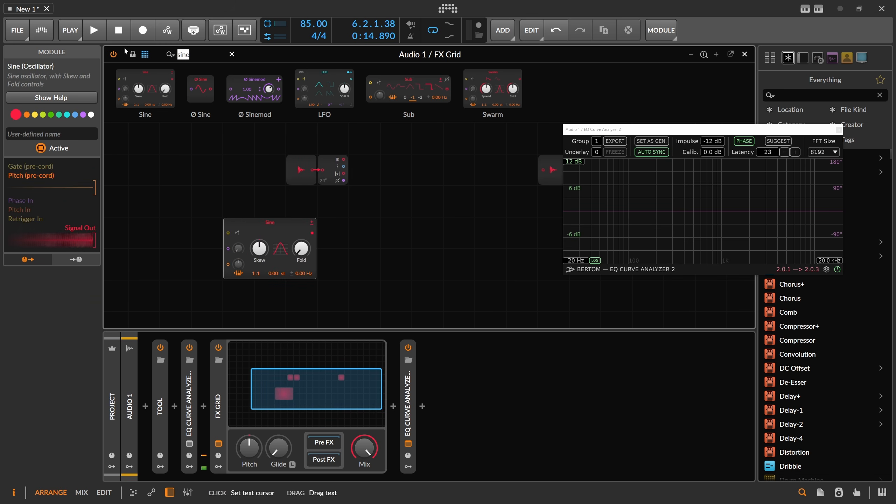
{"action": "type", "text": "pitch"}
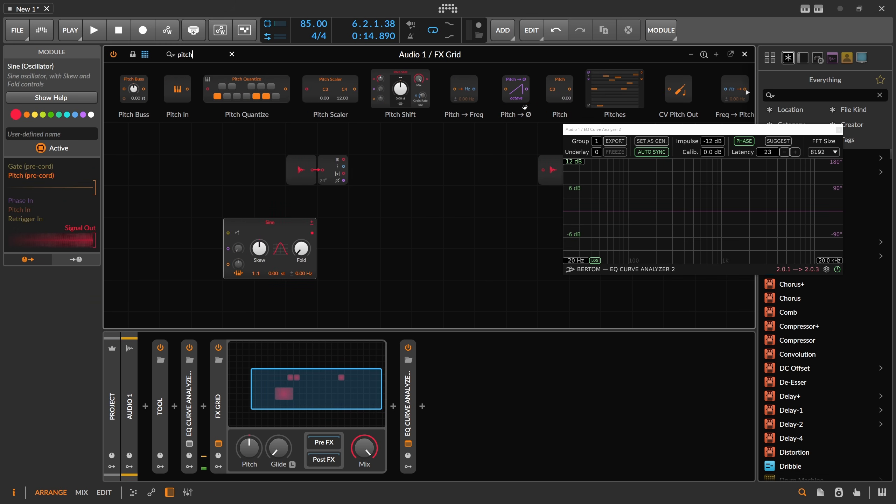
{"action": "left_click_drag", "start_coordinate": [735, 90], "coordinate": [228, 266]}
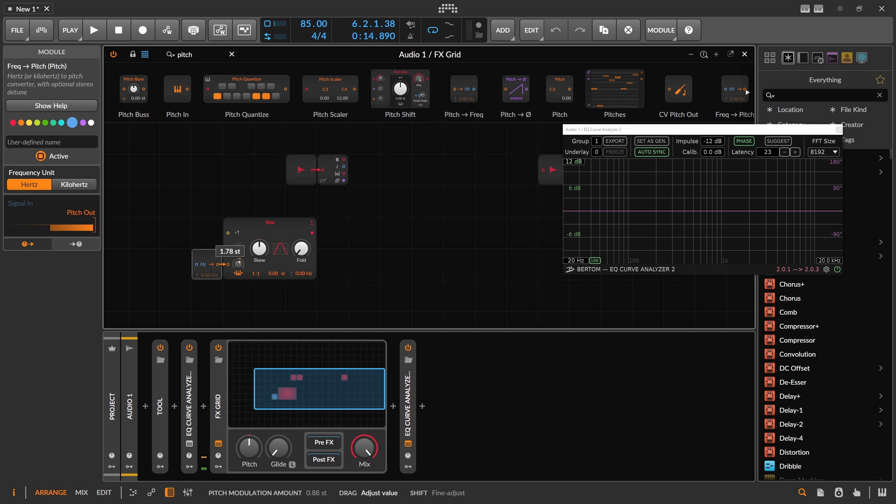
{"action": "left_click_drag", "start_coordinate": [197, 208], "coordinate": [222, 213]}
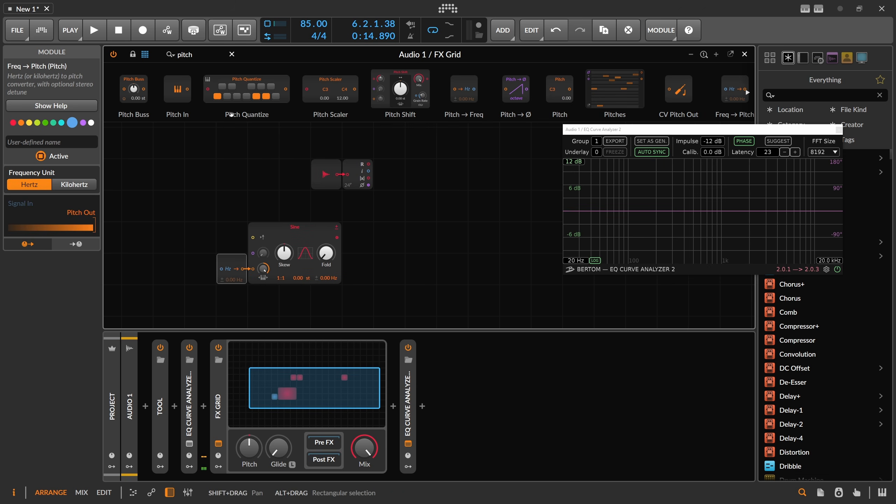
- Insert a Constant module set to 500.00 and connect it to the Freq → Pitch input
{"action": "double_click", "coordinate": [187, 55]}
{"action": "key", "text": "BackSpace"}
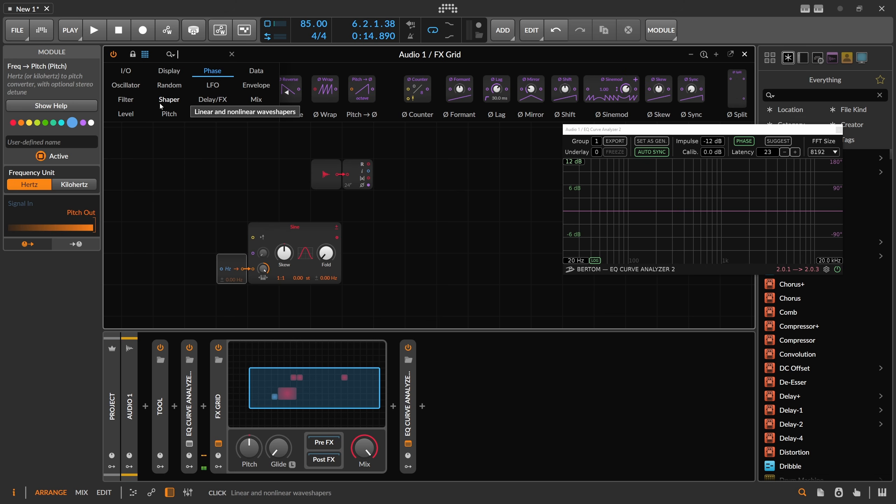
{"action": "type", "text": "con"}
{"action": "left_click_drag", "start_coordinate": [131, 99], "coordinate": [200, 271]}
{"action": "double_click", "coordinate": [206, 279]}
{"action": "type", "text": "1"}
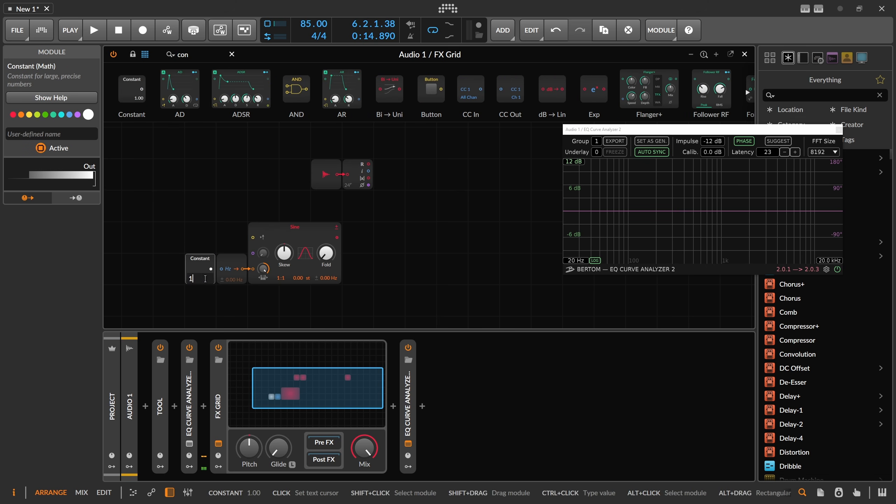
{"action": "key", "text": "Return"}
{"action": "left_click_drag", "start_coordinate": [211, 269], "coordinate": [221, 269]}
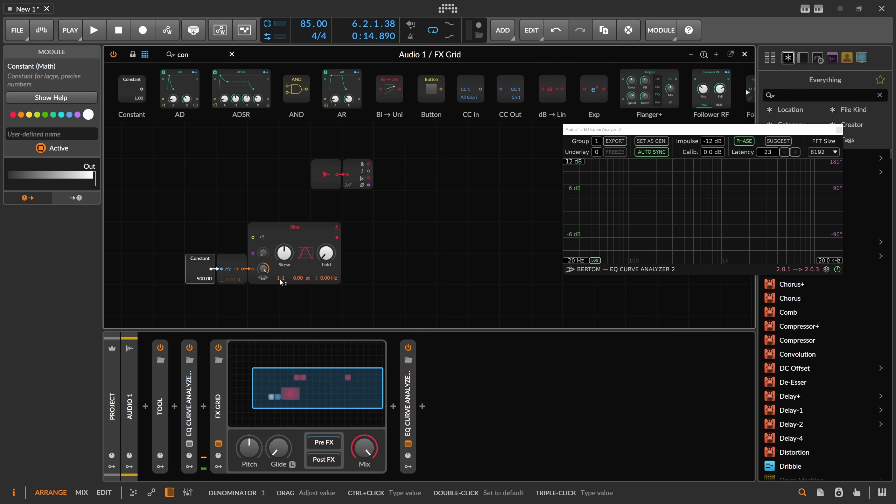
- Copy Dome to the space beside Sine and connect Sine's output to the copy
{"action": "left_click_drag", "start_coordinate": [320, 208], "coordinate": [273, 204]}
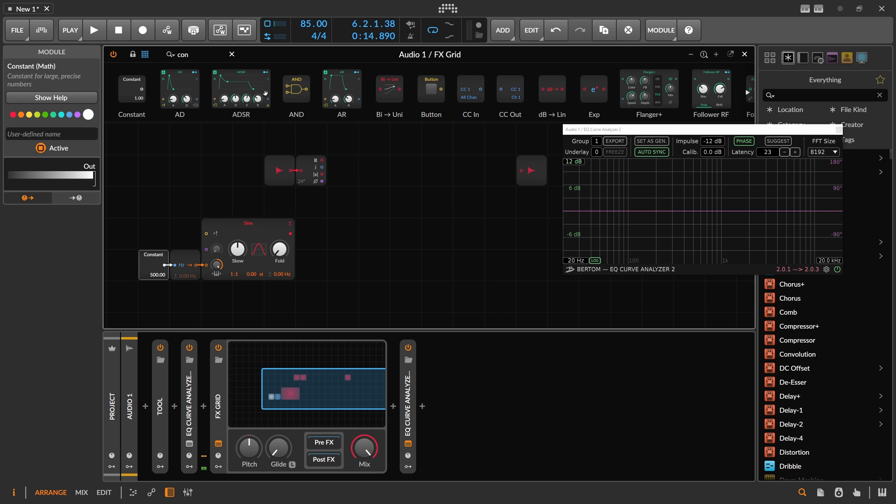
{"action": "left_click", "coordinate": [313, 181]}
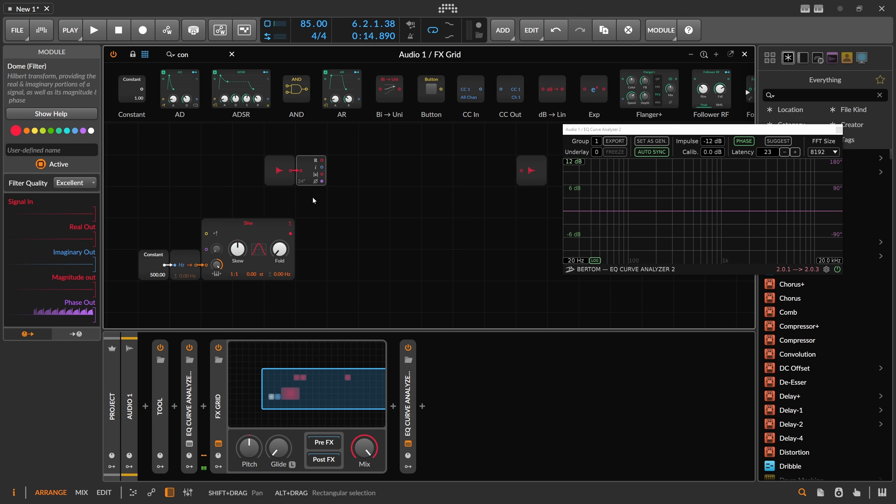
{"action": "left_click", "coordinate": [312, 223]}
{"action": "key", "text": "ctrl+v"}
{"action": "left_click_drag", "start_coordinate": [290, 233], "coordinate": [301, 233]}
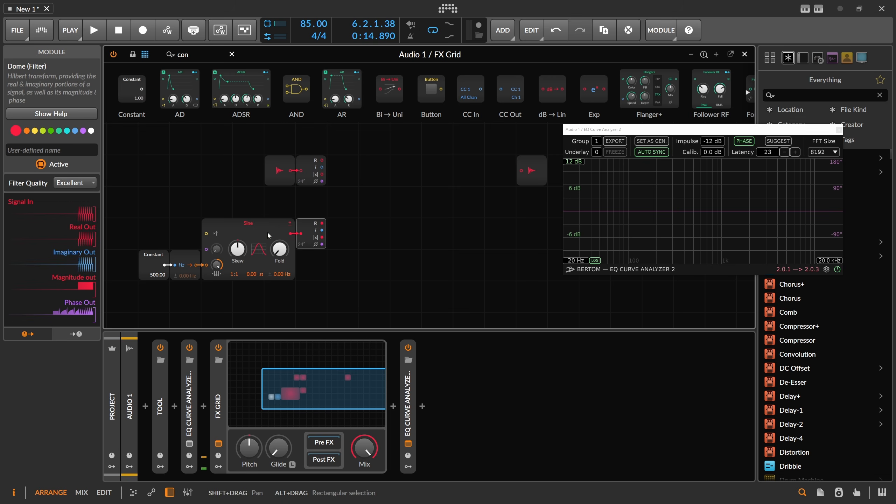
- Insert a Multiply module beside the upper Dome, duplicate it, and place the duplicate beside the lower Dome
{"action": "left_click_drag", "start_coordinate": [278, 195], "coordinate": [229, 182]}
{"action": "double_click", "coordinate": [184, 54]}
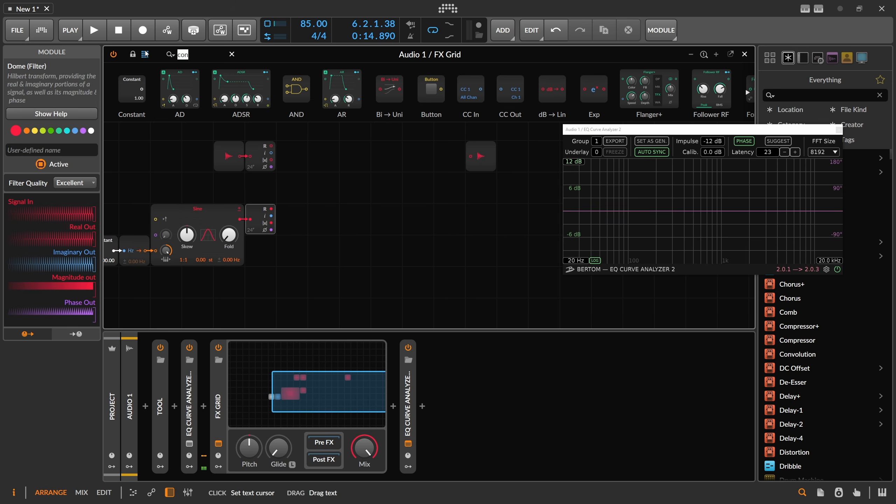
{"action": "type", "text": "mult"}
{"action": "left_click_drag", "start_coordinate": [132, 89], "coordinate": [332, 156]}
{"action": "key", "text": "ctrl+d"}
{"action": "left_click_drag", "start_coordinate": [322, 190], "coordinate": [323, 221]}
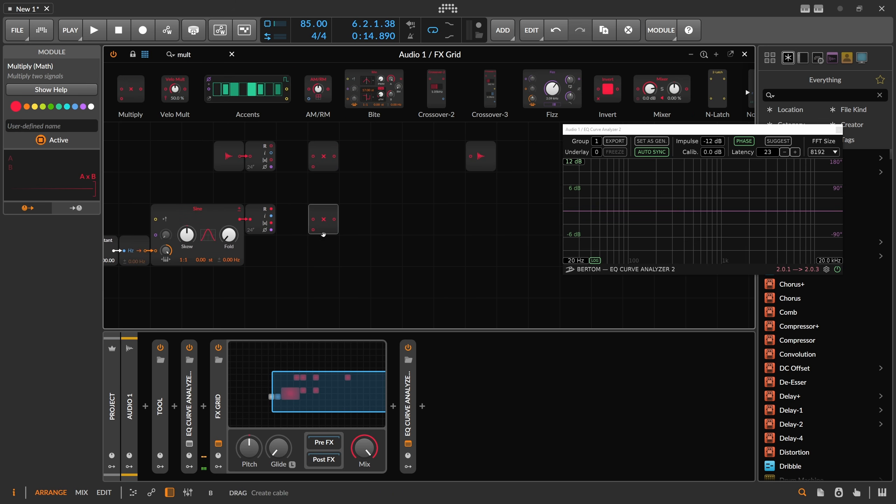
- Wire both Domes' real outputs into the upper Multiply and both imaginary outputs into the lower Multiply
{"action": "left_click_drag", "start_coordinate": [302, 149], "coordinate": [313, 157]}
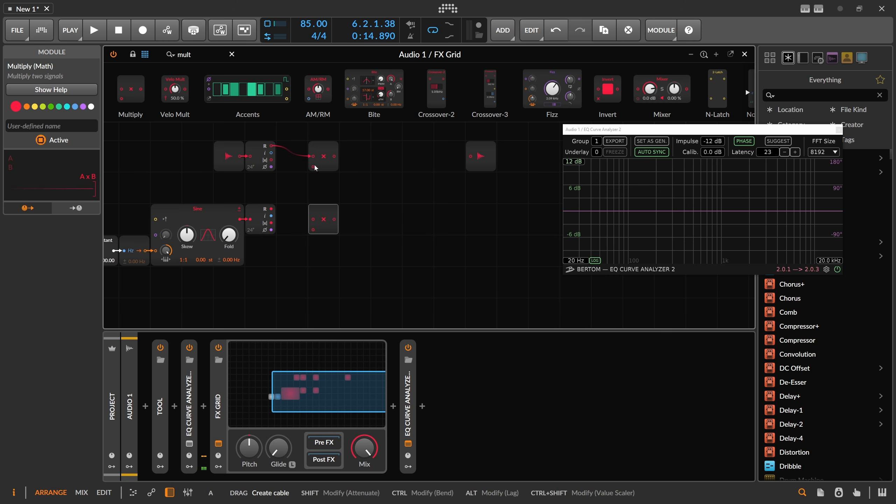
{"action": "left_click_drag", "start_coordinate": [271, 209], "coordinate": [313, 167]}
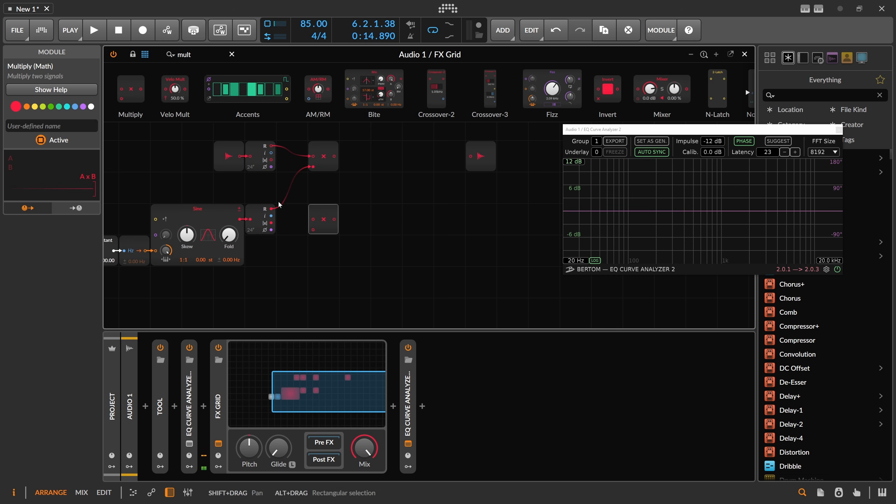
{"action": "left_click_drag", "start_coordinate": [314, 216], "coordinate": [313, 230]}
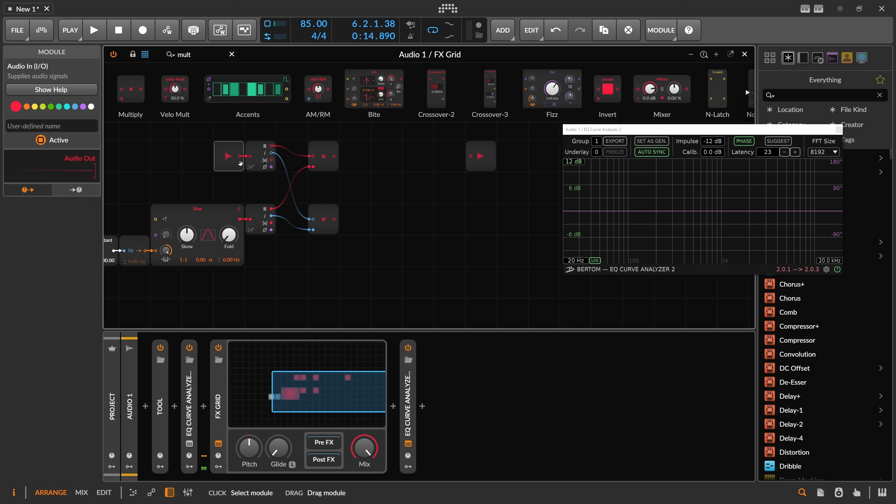
{"action": "left_click", "coordinate": [223, 215]}
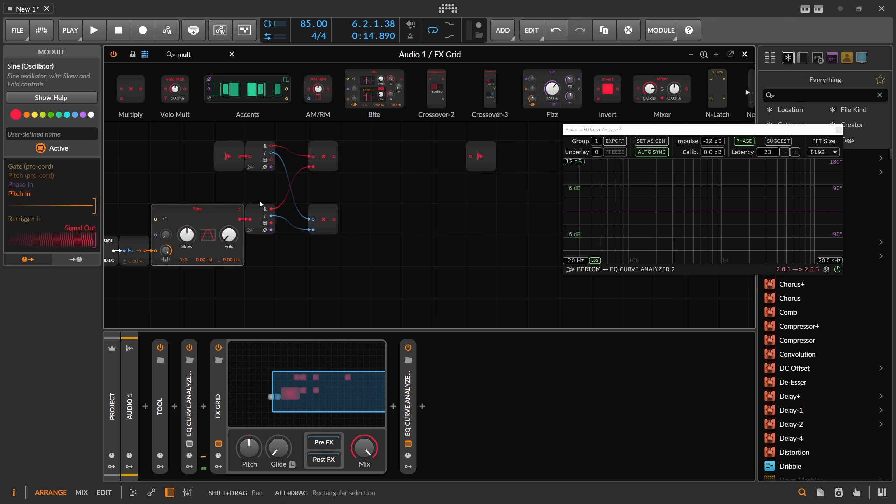
- Insert a Subtract module and connect the upper Multiply to its A input and the lower Multiply to its B input
{"action": "left_click", "coordinate": [184, 54]}
{"action": "type", "text": "su"}
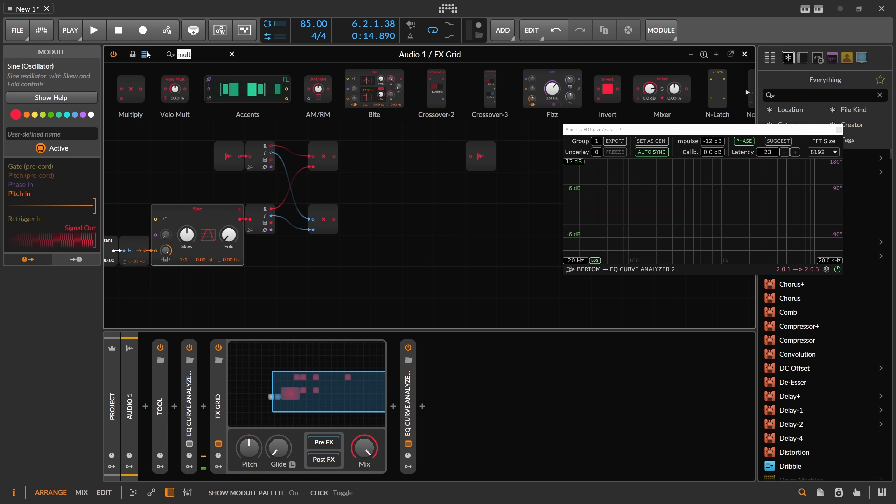
{"action": "type", "text": "b"}
{"action": "left_click_drag", "start_coordinate": [228, 89], "coordinate": [373, 159]}
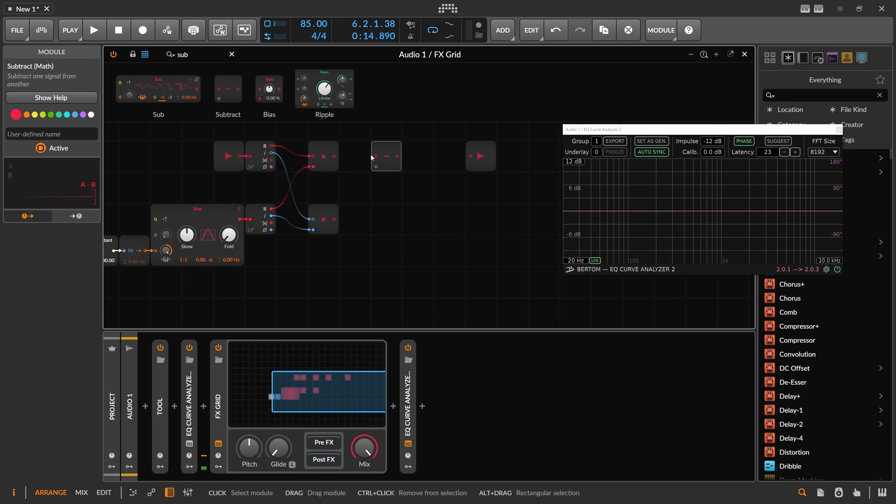
{"action": "left_click_drag", "start_coordinate": [368, 189], "coordinate": [377, 166]}
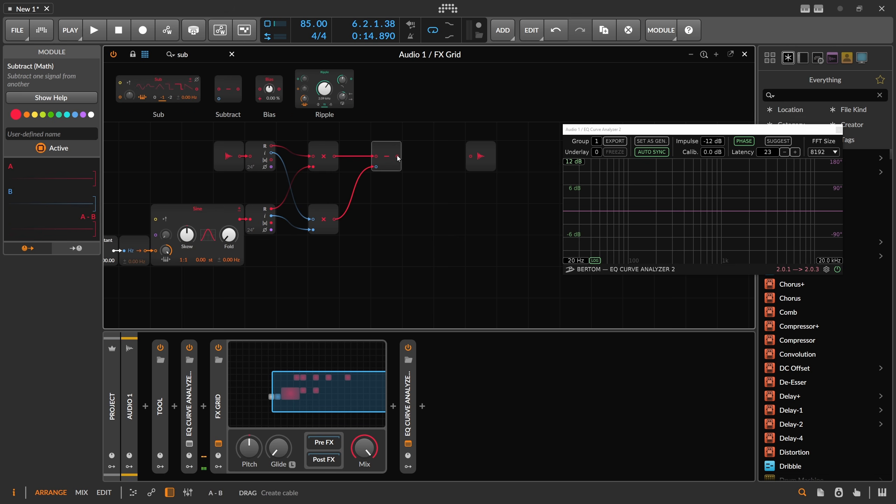
- Connect Subtract to the audio output module and play the patch with both EQ Curve Analyzer devices disabled
{"action": "left_click_drag", "start_coordinate": [453, 159], "coordinate": [471, 156]}
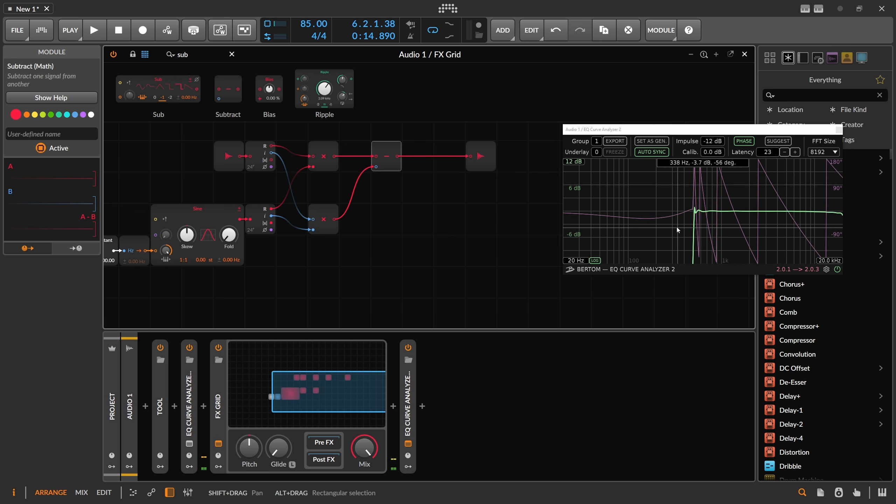
{"action": "left_click", "coordinate": [408, 347]}
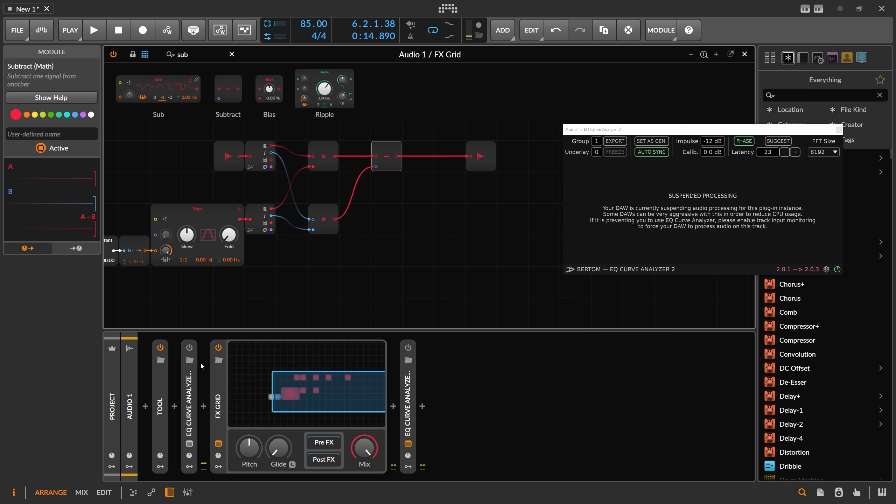
{"action": "left_click_drag", "start_coordinate": [293, 266], "coordinate": [356, 261]}
{"action": "key", "text": "space"}
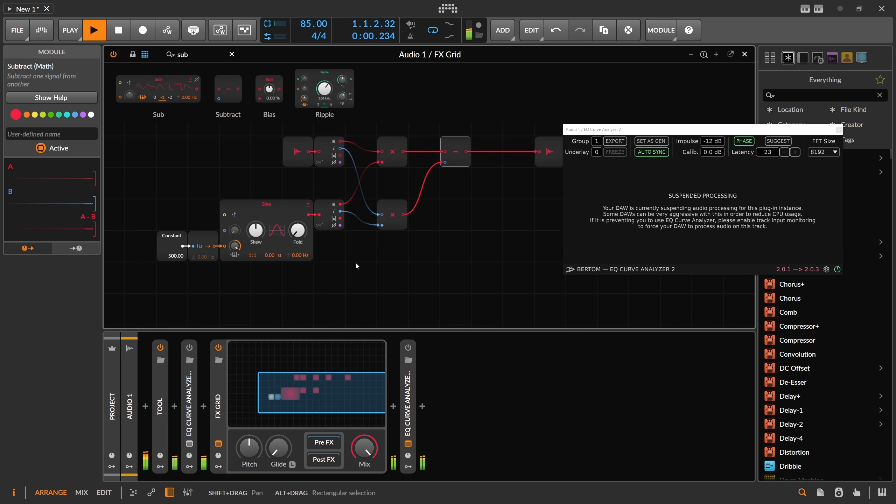
- Insert an Attenuate module between Constant and the frequency-to-pitch converter, and set it to 11.7 % during playback
{"action": "left_click_drag", "start_coordinate": [170, 243], "coordinate": [138, 243]}
{"action": "left_click_drag", "start_coordinate": [176, 217], "coordinate": [238, 217]}
{"action": "key", "text": "space"}
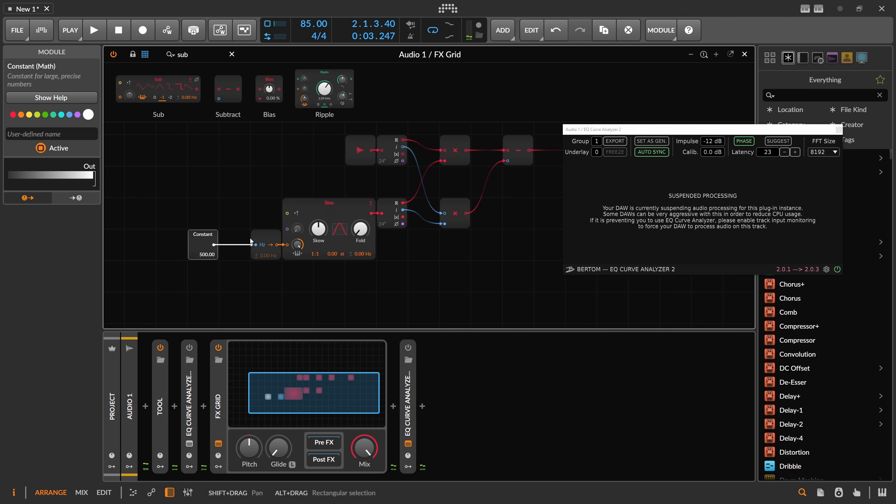
{"action": "left_click_drag", "start_coordinate": [198, 55], "coordinate": [144, 62]}
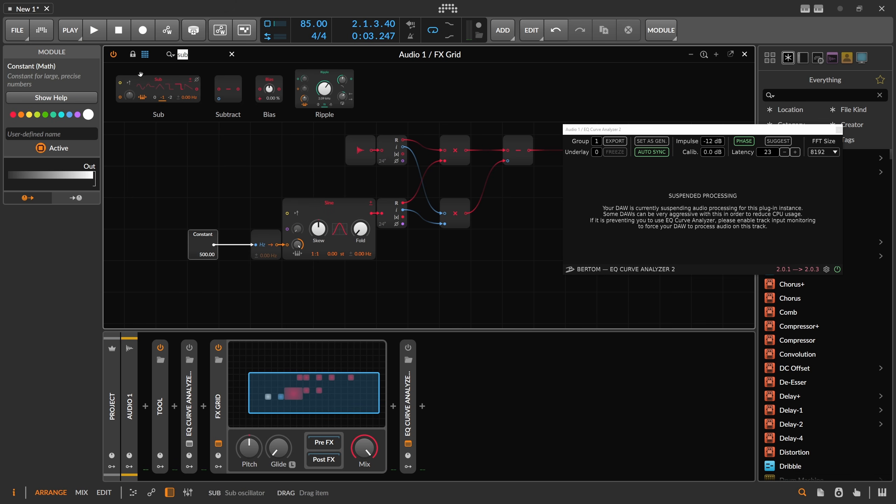
{"action": "type", "text": "at"}
{"action": "left_click_drag", "start_coordinate": [215, 245], "coordinate": [237, 255]}
{"action": "key", "text": "space"}
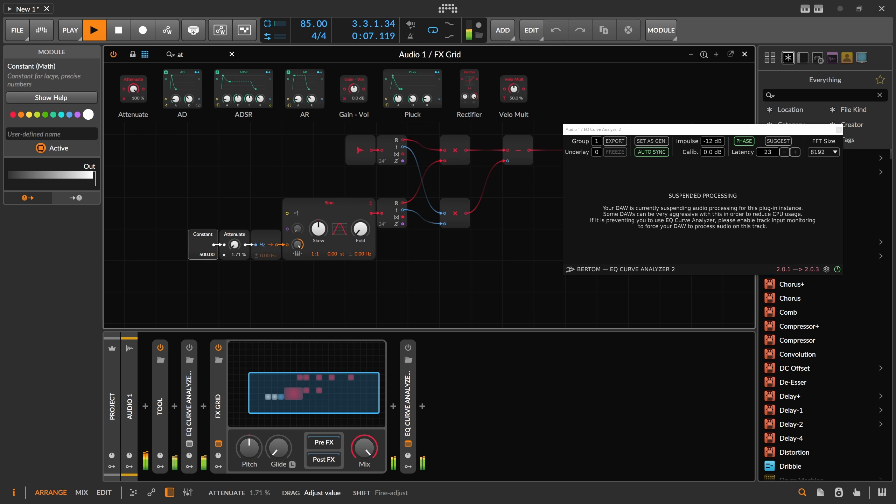
{"action": "left_click_drag", "start_coordinate": [237, 244], "coordinate": [235, 244]}
- Close the analyzer window, delete both EQ Curve Analyzer devices from the track's chain, and stop playback
{"action": "left_click_drag", "start_coordinate": [276, 180], "coordinate": [194, 184]}
{"action": "left_click", "coordinate": [467, 184]}
{"action": "left_click_drag", "start_coordinate": [603, 129], "coordinate": [624, 131]}
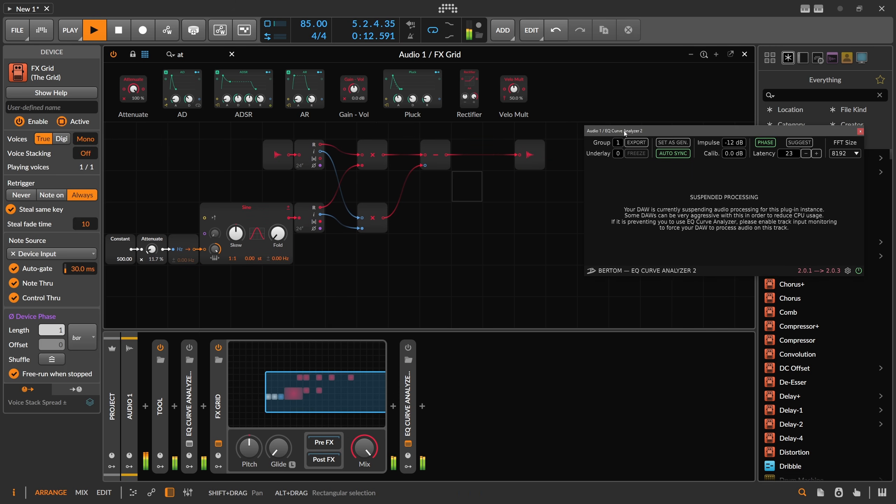
{"action": "left_click", "coordinate": [861, 132]}
{"action": "left_click_drag", "start_coordinate": [516, 218], "coordinate": [545, 214]}
{"action": "left_click", "coordinate": [409, 383]}
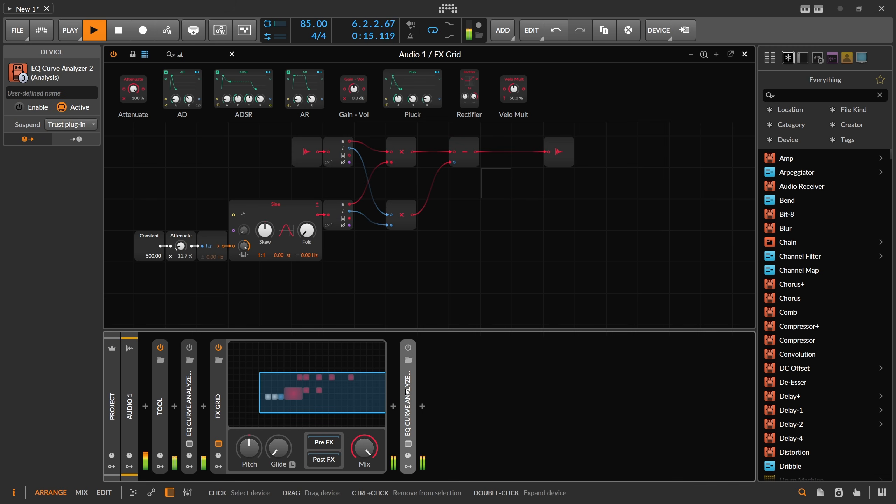
{"action": "key", "text": "Delete"}
{"action": "left_click", "coordinate": [190, 395]}
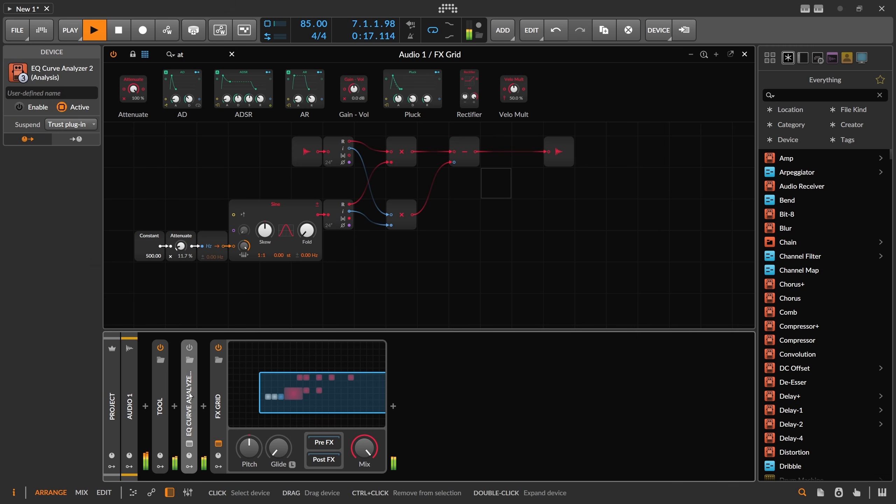
{"action": "key", "text": "Delete"}
{"action": "left_click_drag", "start_coordinate": [272, 258], "coordinate": [335, 272]}
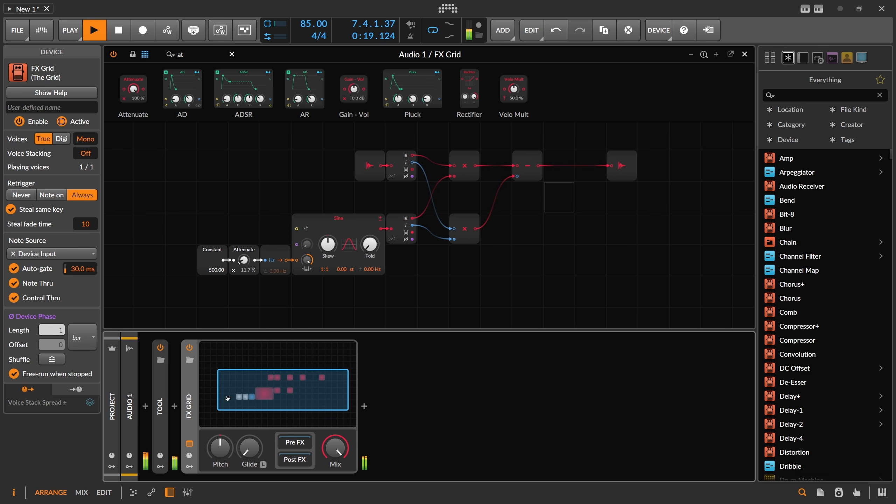
{"action": "key", "text": "space"}
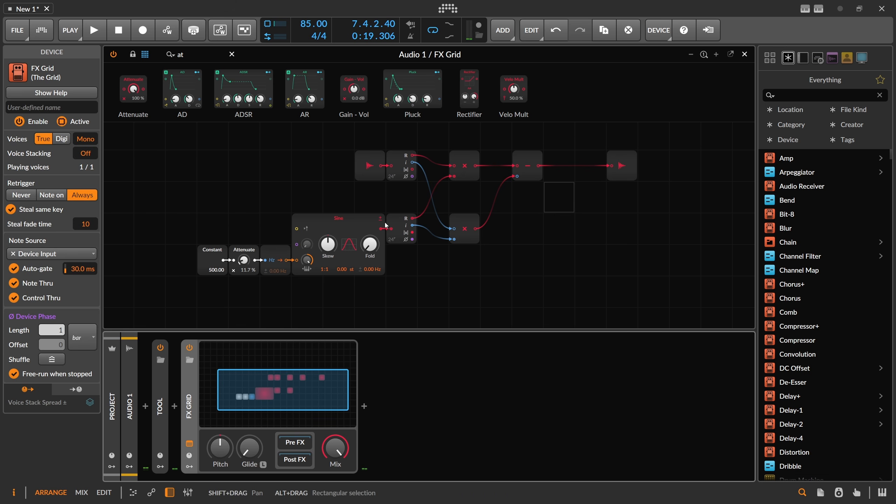
- Inspect the signal readouts of the Sine module and of the upper and lower Domes
{"action": "left_click", "coordinate": [354, 230]}
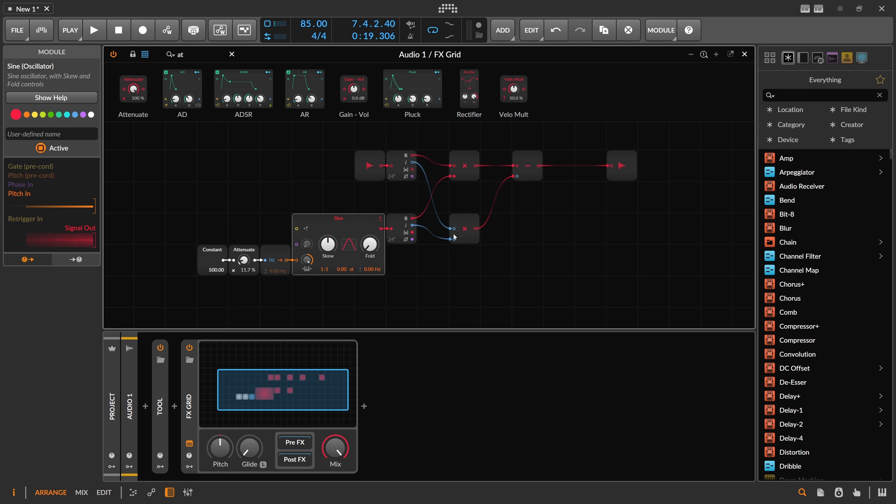
{"action": "left_click", "coordinate": [400, 158]}
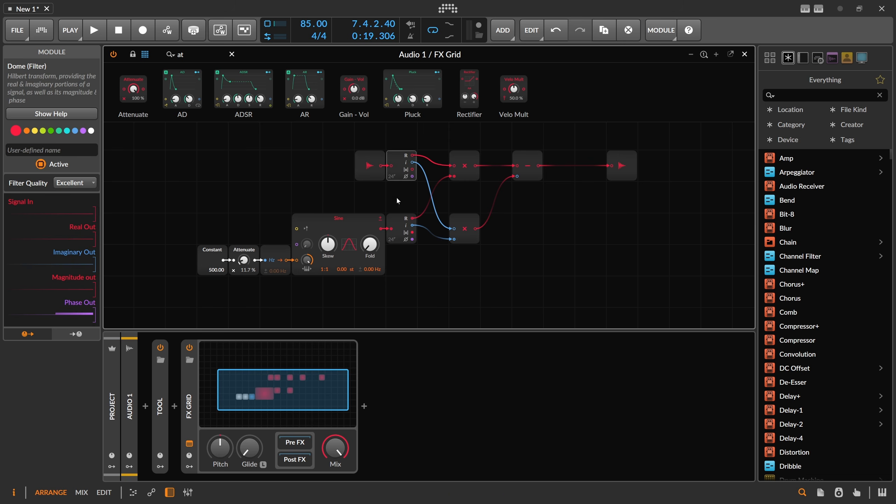
{"action": "left_click", "coordinate": [400, 220]}
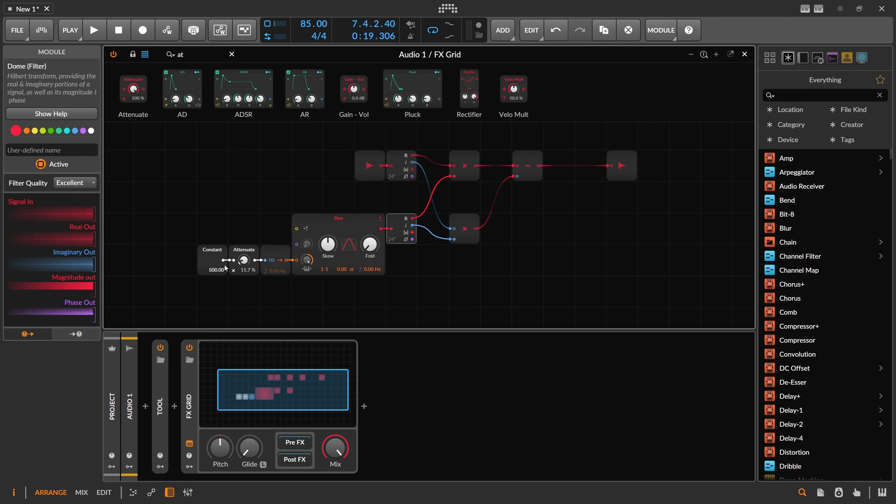
- Set the Constant module's value to 1000
{"action": "double_click", "coordinate": [213, 269]}
{"action": "type", "text": "100"}
{"action": "key", "text": "Return"}
{"action": "double_click", "coordinate": [214, 268]}
{"action": "type", "text": "1000"}
{"action": "key", "text": "Return"}
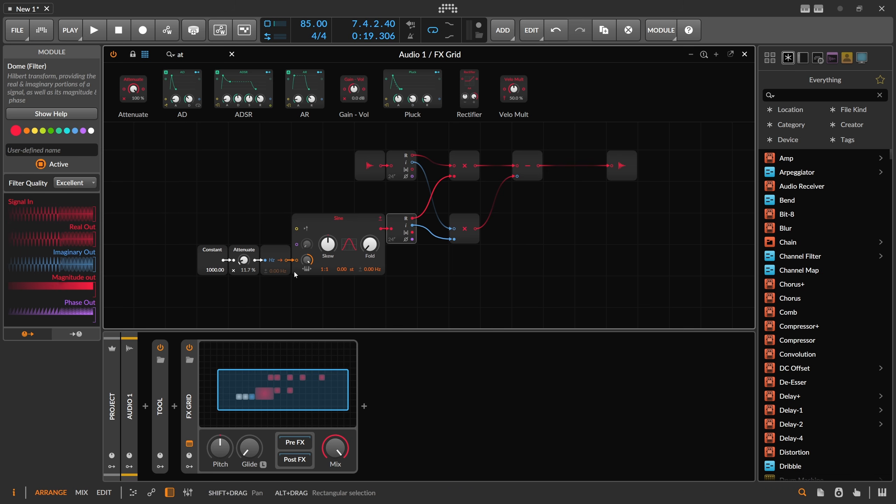
- Audition the frequency shift by sweeping Attenuate up to 63.4 % and back down to 4.00 %
{"action": "key", "text": "space"}
{"action": "left_click_drag", "start_coordinate": [243, 260], "coordinate": [243, 253]}
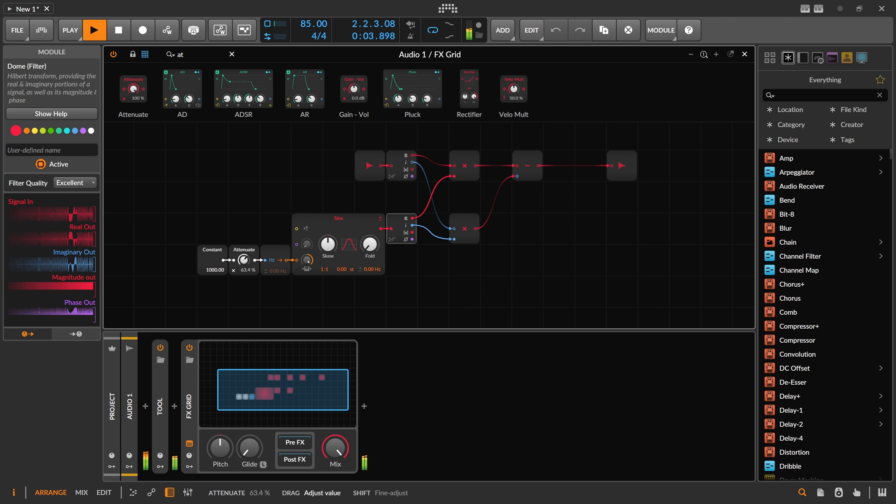
{"action": "left_click_drag", "start_coordinate": [243, 260], "coordinate": [244, 269]}
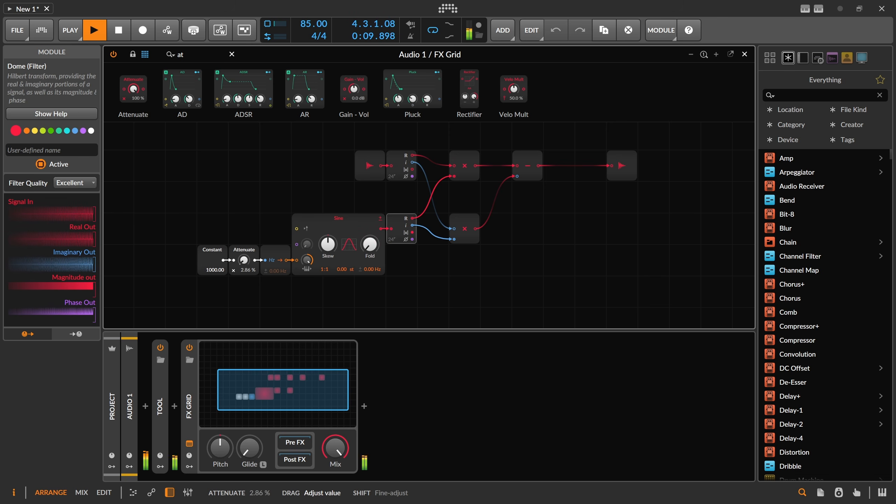
{"action": "key", "text": "space"}
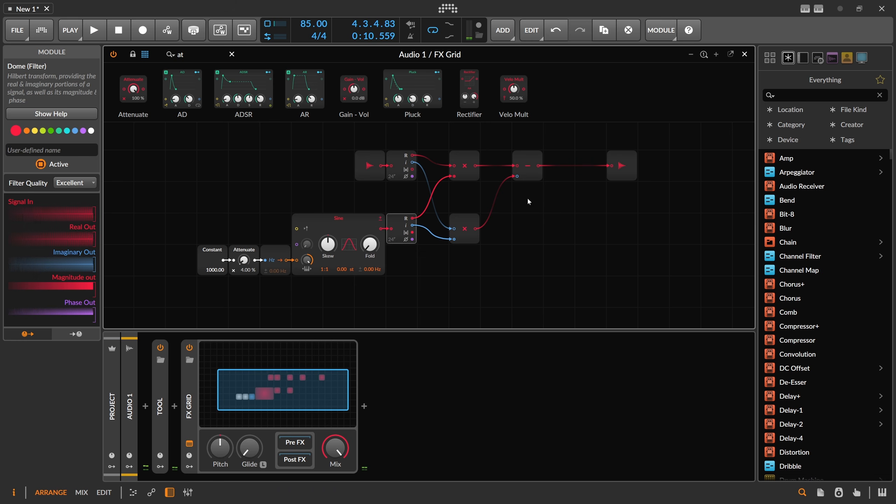
- Replace the Subtract module with Add and audition the patch, raising Attenuate to 20.9 %
{"action": "left_click", "coordinate": [527, 166]}
{"action": "right_click", "coordinate": [528, 165]}
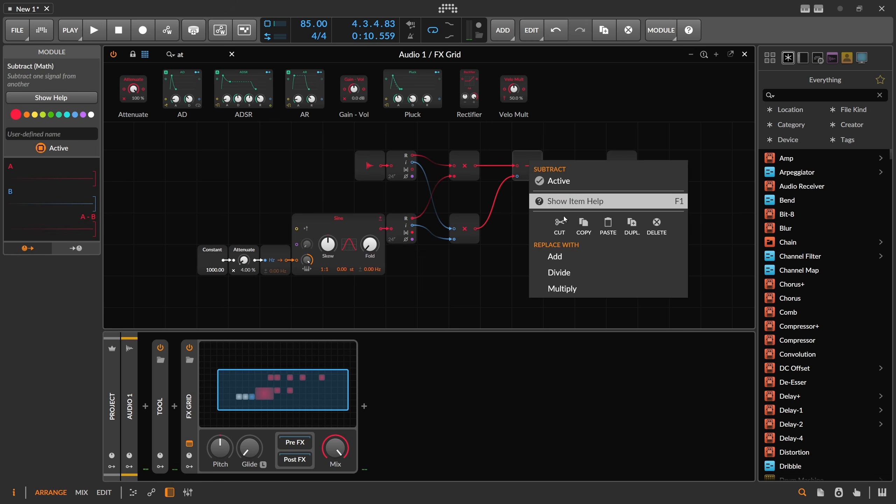
{"action": "left_click", "coordinate": [555, 257]}
{"action": "key", "text": "space"}
{"action": "left_click_drag", "start_coordinate": [244, 261], "coordinate": [244, 254]}
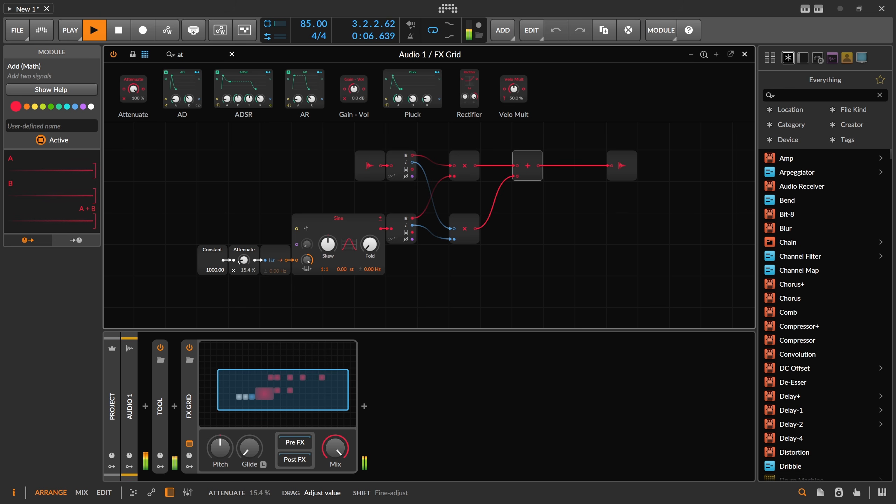
{"action": "left_click_drag", "start_coordinate": [244, 260], "coordinate": [244, 261]}
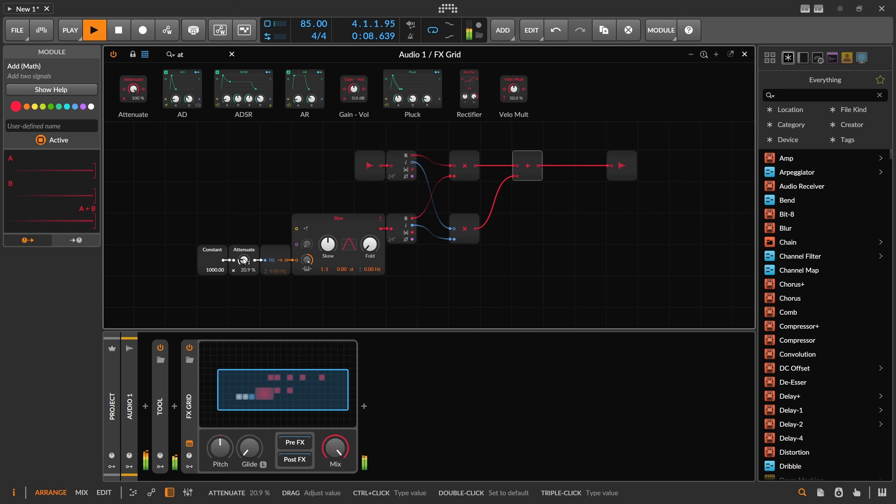
{"action": "key", "text": "space"}
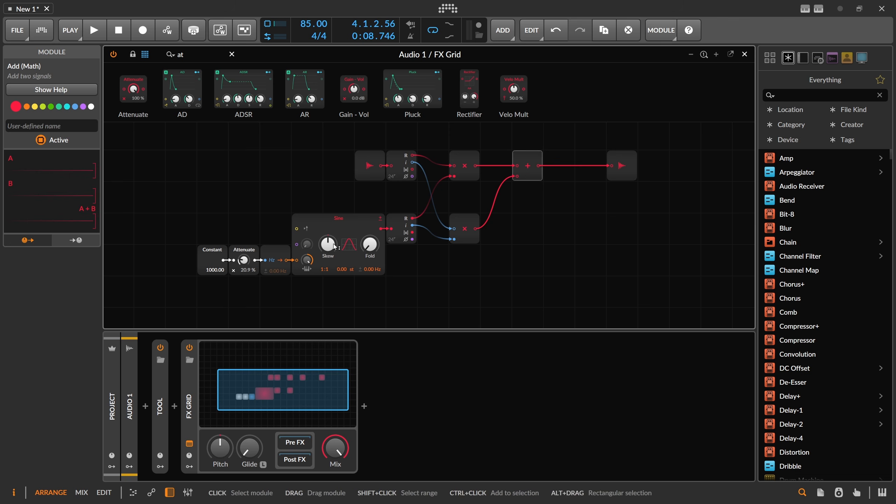
- Audition changes to the Sine module's Skew and Fold, and set Attenuate to 14.6 %
{"action": "key", "text": "space"}
{"action": "left_click_drag", "start_coordinate": [332, 251], "coordinate": [332, 267]}
{"action": "left_click_drag", "start_coordinate": [244, 261], "coordinate": [244, 265]}
{"action": "left_click_drag", "start_coordinate": [370, 245], "coordinate": [369, 235]}
{"action": "key", "text": "space"}
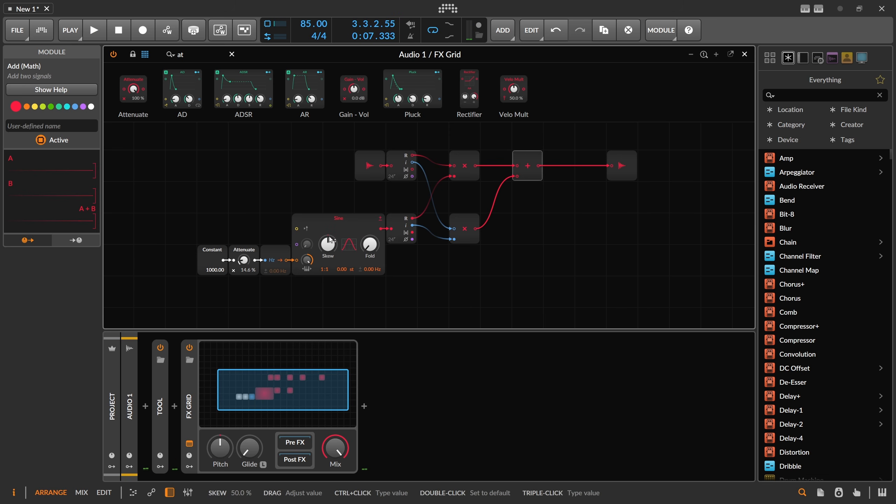
- Search the module palette for "fr" and insert a Freq Shift+ module in the empty area below Add
{"action": "left_click_drag", "start_coordinate": [356, 202], "coordinate": [298, 181]}
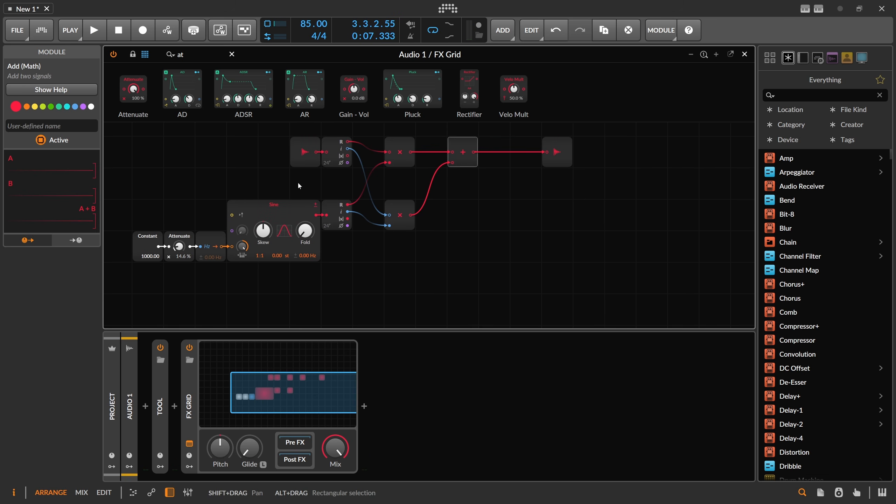
{"action": "type", "text": "frre"}
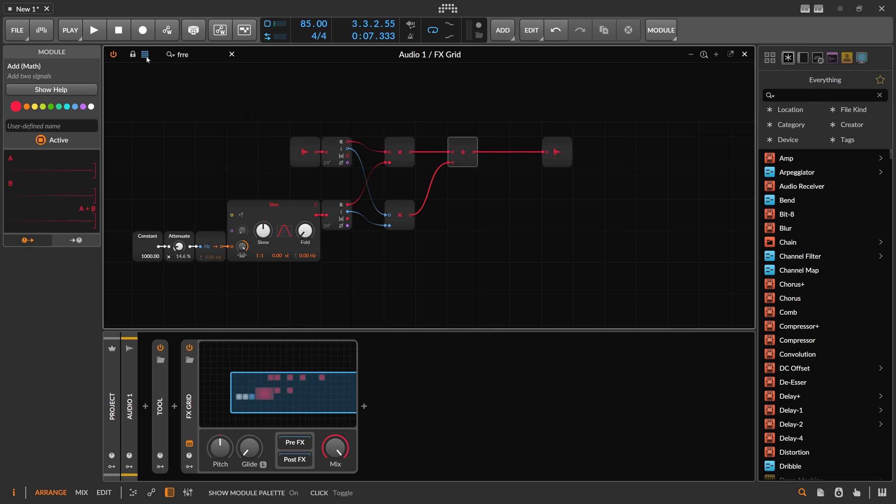
{"action": "key", "text": "BackSpace"}
{"action": "left_click_drag", "start_coordinate": [139, 78], "coordinate": [502, 239]}
{"action": "scroll", "coordinate": [512, 236], "scroll_direction": "up", "scroll_amount": 2}
{"action": "left_click_drag", "start_coordinate": [564, 223], "coordinate": [474, 165]}
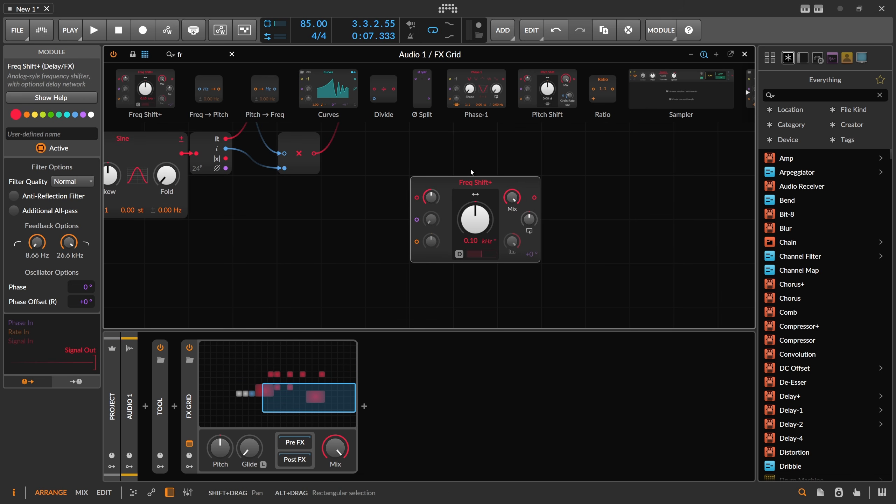
{"action": "left_click", "coordinate": [473, 165]}
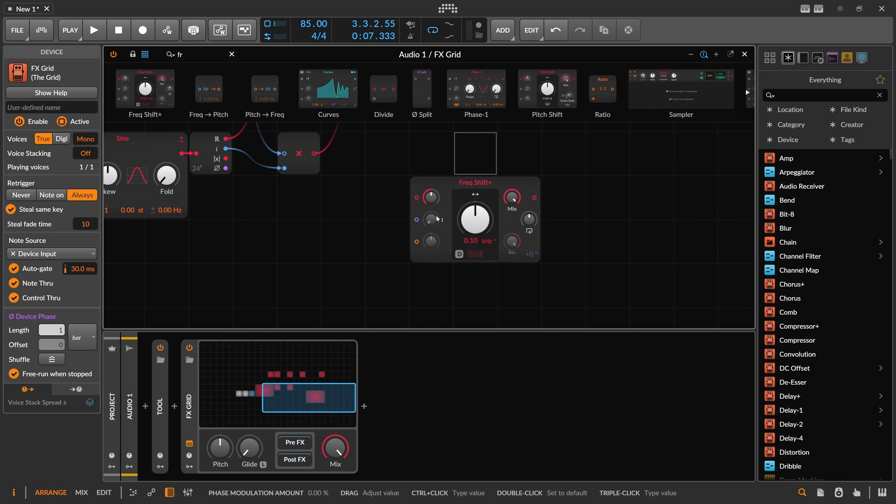
- View the help page of the Freq Shift+ module and close it again
{"action": "scroll", "coordinate": [376, 207], "scroll_direction": "down", "scroll_amount": 1}
{"action": "left_click_drag", "start_coordinate": [342, 211], "coordinate": [441, 230]}
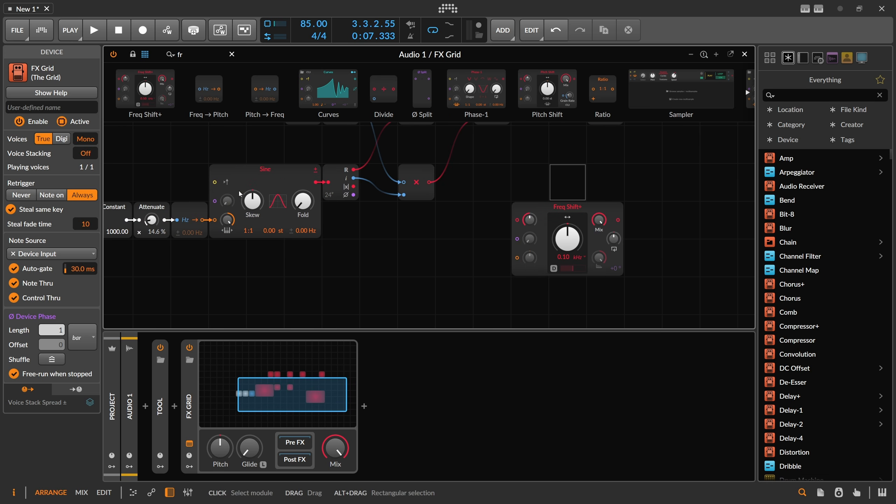
{"action": "left_click", "coordinate": [564, 214]}
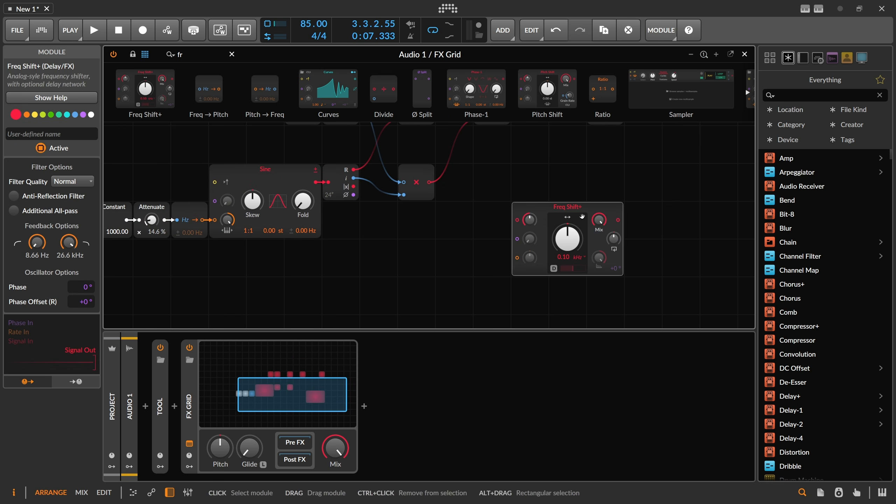
{"action": "left_click", "coordinate": [94, 98]}
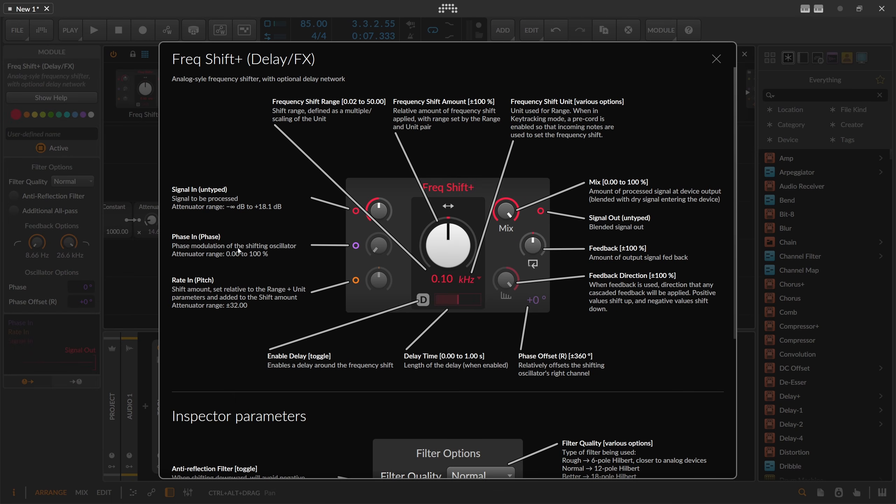
{"action": "left_click", "coordinate": [136, 164]}
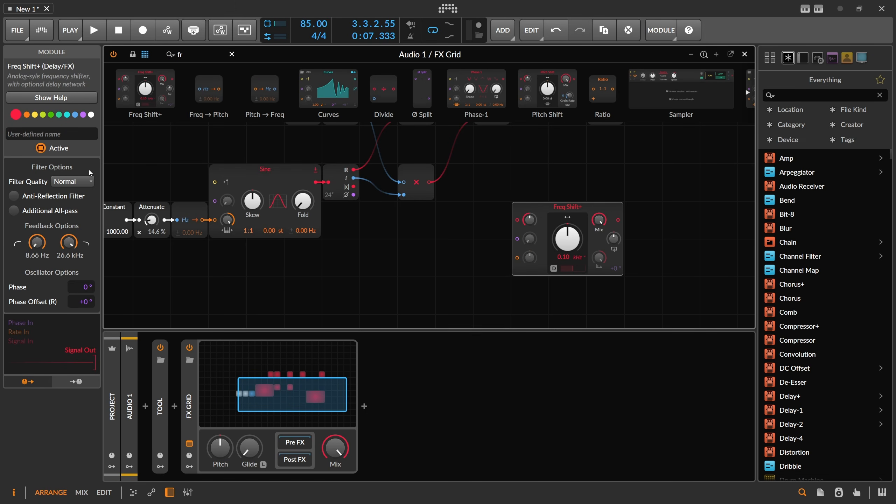
{"action": "left_click", "coordinate": [63, 99]}
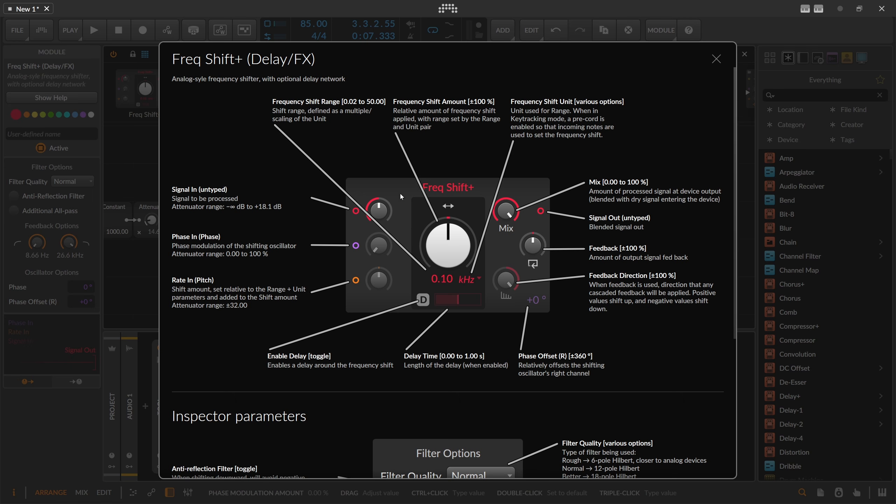
{"action": "left_click", "coordinate": [716, 60]}
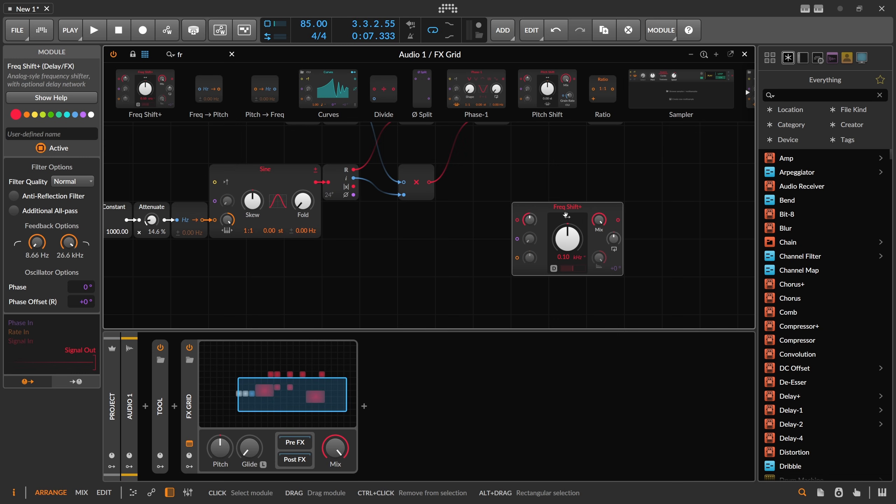
- Move Freq Shift+ one grid cell closer to the lower Multiply module
{"action": "left_click_drag", "start_coordinate": [567, 214], "coordinate": [529, 212]}
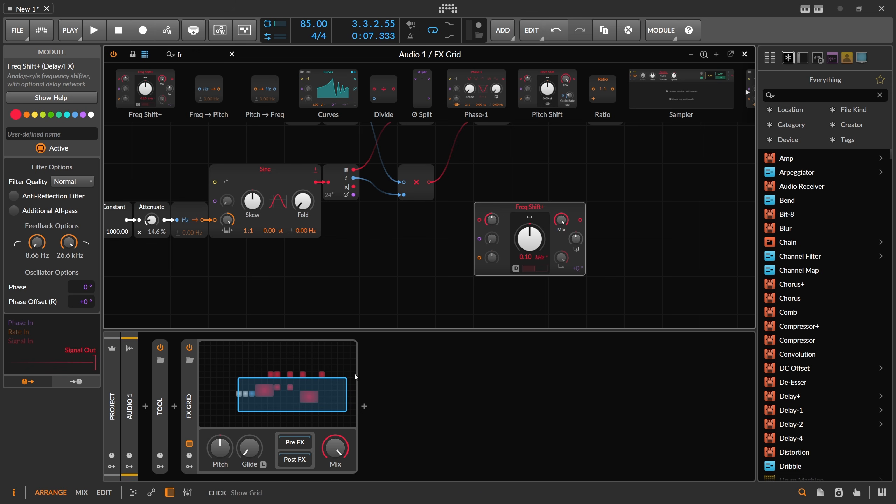
{"action": "left_click_drag", "start_coordinate": [326, 391], "coordinate": [321, 386]}
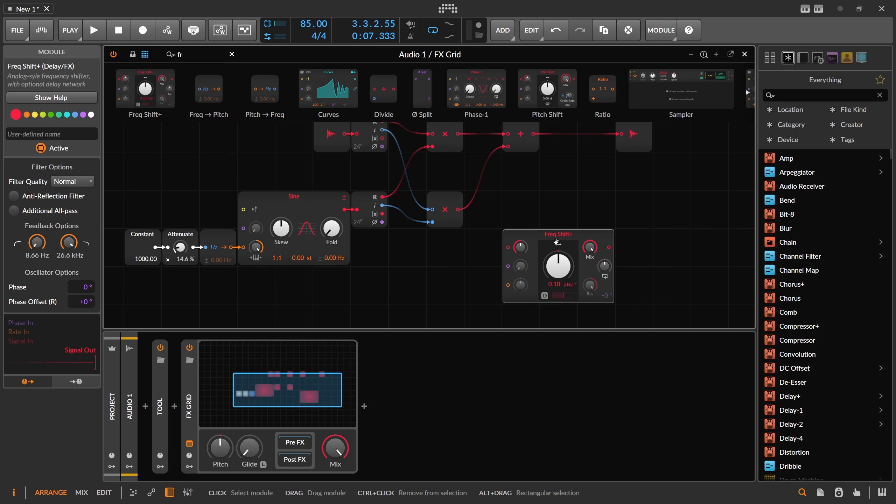
- Delete the Freq Shift+ and Add modules from the grid and set Attenuate to 0 %
{"action": "key", "text": "Delete"}
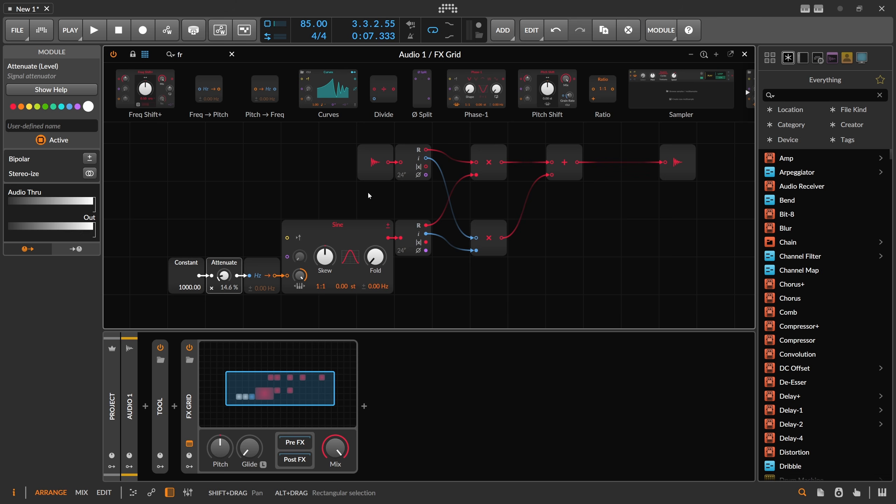
{"action": "left_click_drag", "start_coordinate": [350, 190], "coordinate": [314, 187]}
{"action": "left_click_drag", "start_coordinate": [188, 274], "coordinate": [189, 295]}
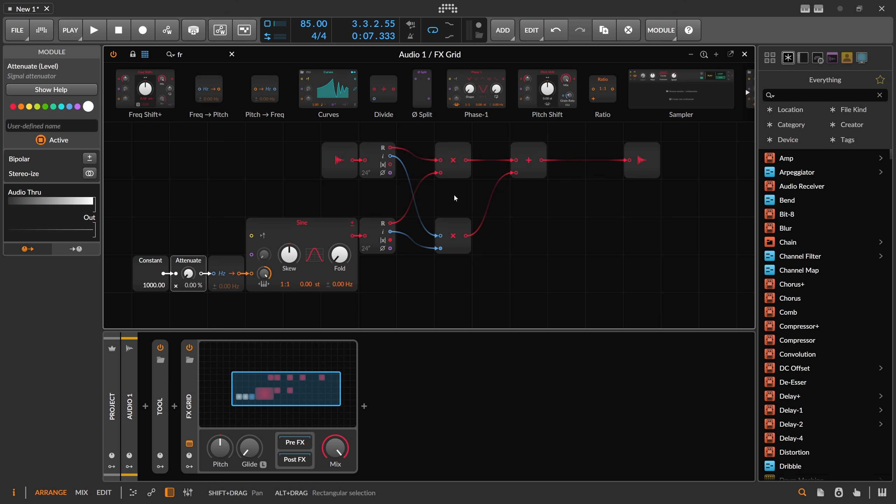
{"action": "left_click_drag", "start_coordinate": [532, 211], "coordinate": [545, 145]}
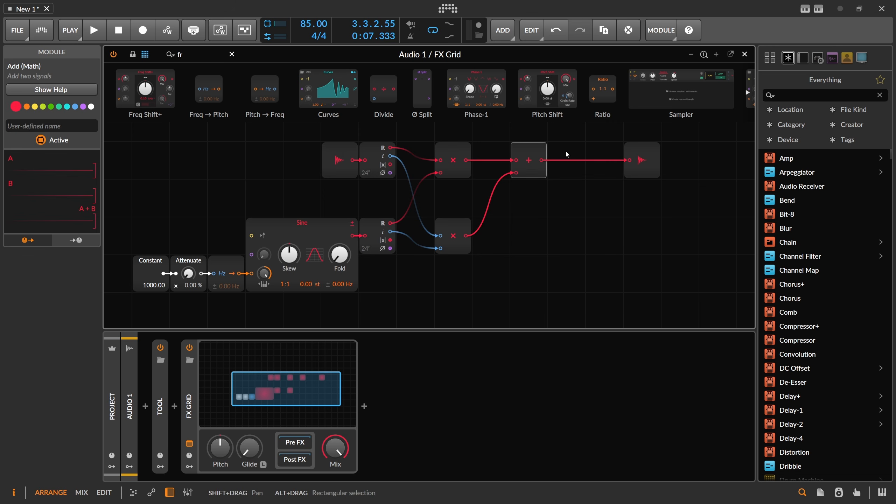
{"action": "key", "text": "Delete"}
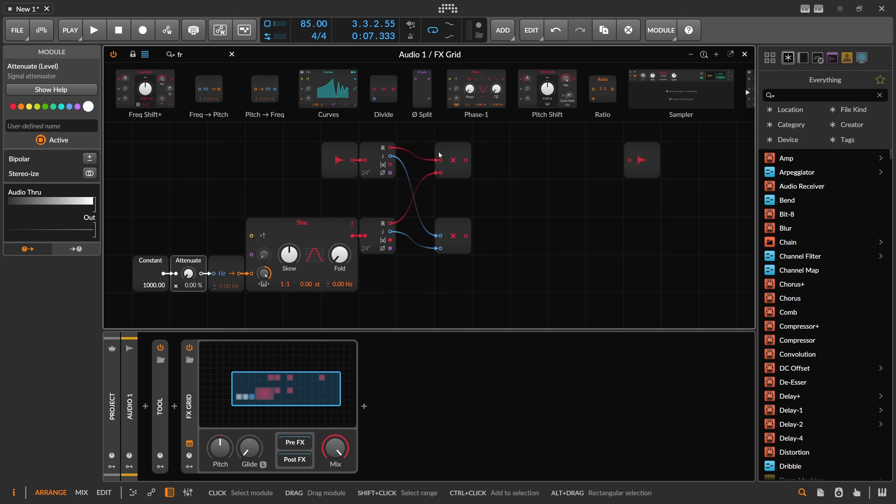
- Search the module palette for "sall" and insert a Sallen-Key filter after the upper Multiply module
{"action": "left_click", "coordinate": [455, 233]}
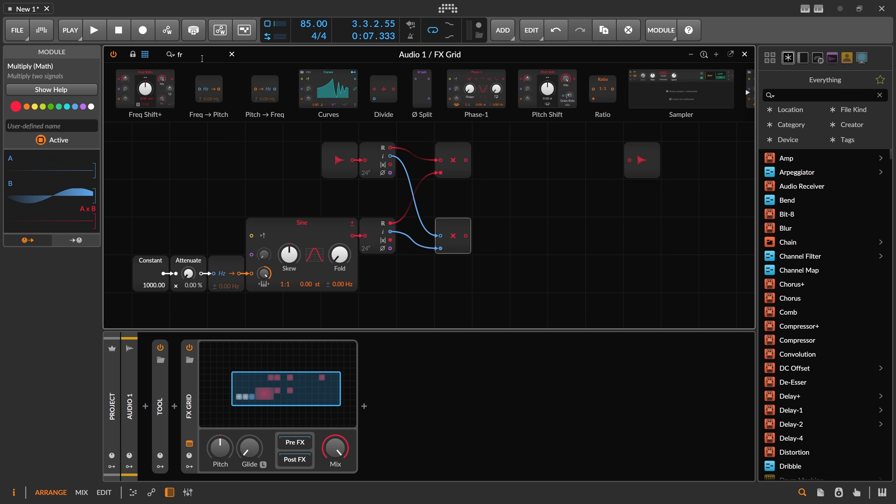
{"action": "left_click", "coordinate": [145, 54]}
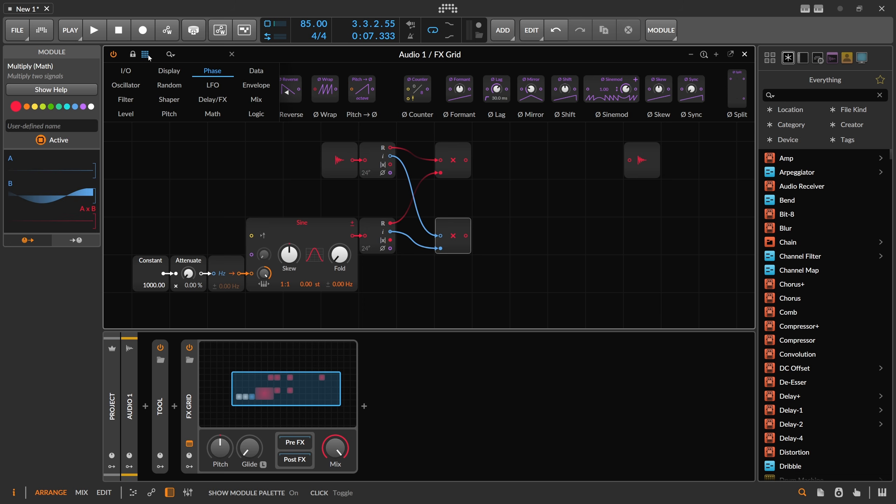
{"action": "type", "text": "sall"}
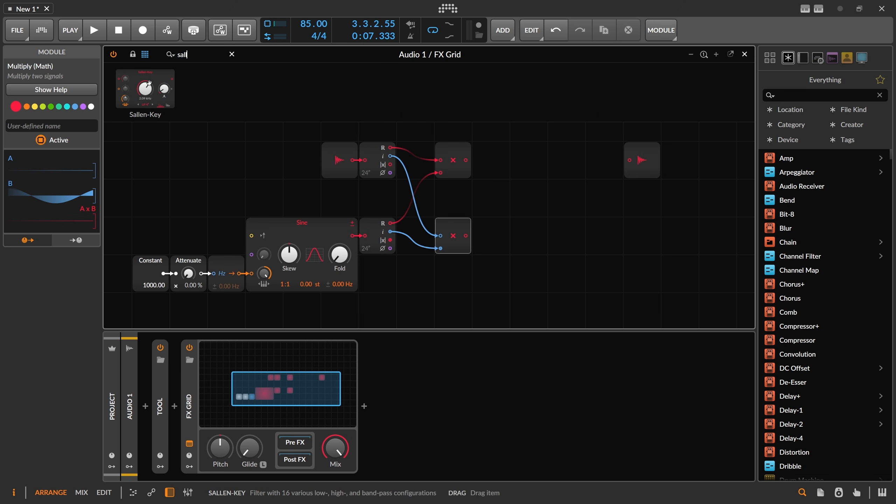
{"action": "left_click", "coordinate": [466, 152]}
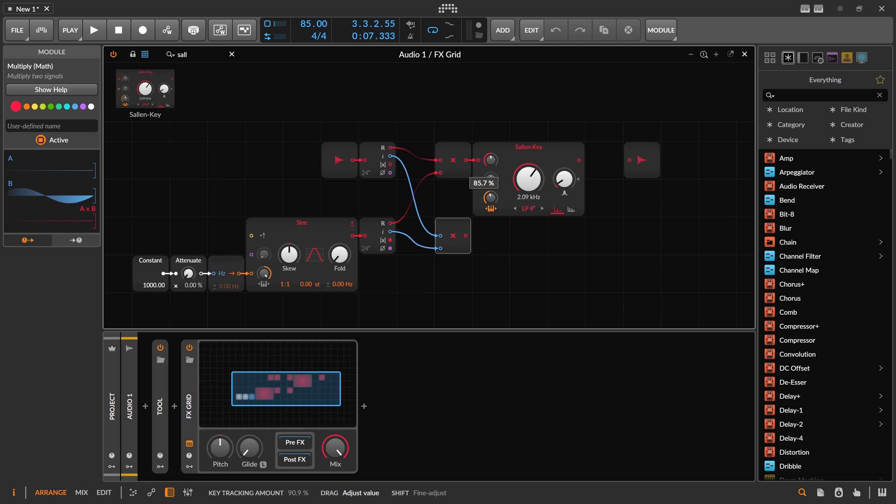
- Set the Sallen-Key's cutoff to 19.4 Hz with no key tracking, and its Q Limit to 0.0 dB
{"action": "mouse_move", "coordinate": [534, 197]}
{"action": "left_mouse_down"}
{"action": "mouse_move", "coordinate": [541, 226]}
{"action": "mouse_move", "coordinate": [544, 197]}
{"action": "left_mouse_up"}
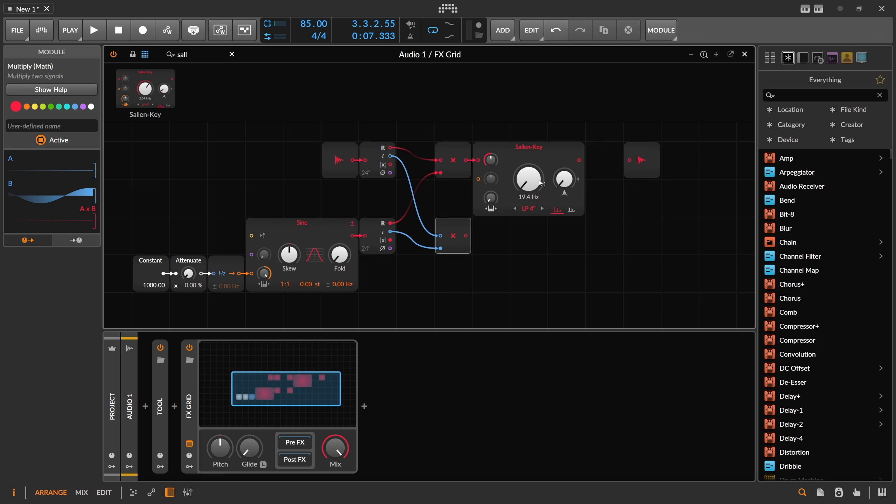
{"action": "left_click", "coordinate": [537, 164]}
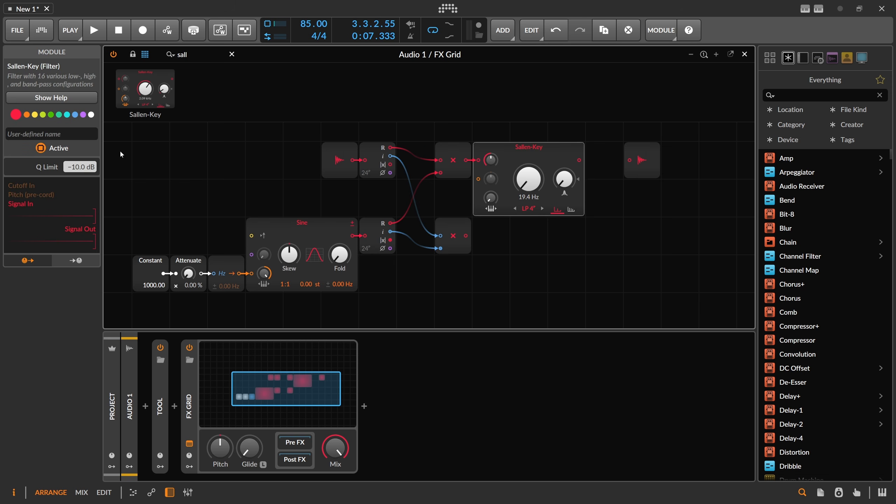
{"action": "left_click", "coordinate": [93, 165]}
{"action": "type", "text": "0"}
{"action": "key", "text": "Return"}
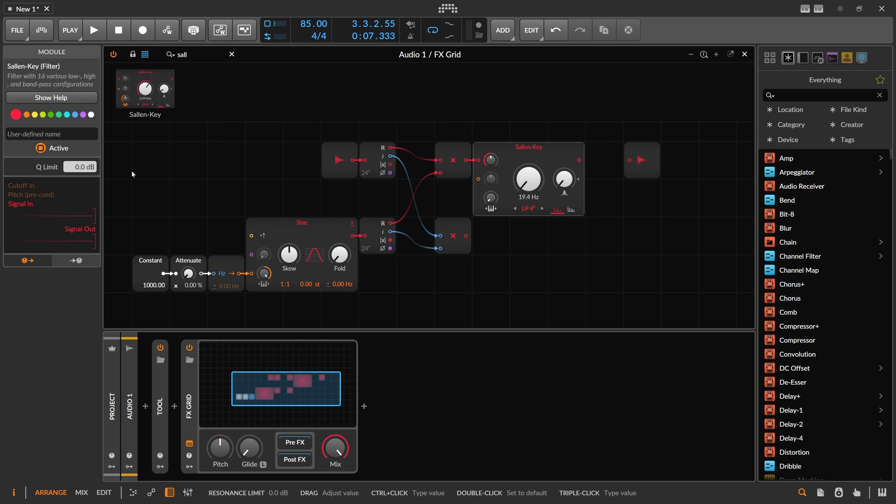
- Duplicate the Sallen-Key below the first, fed by the lower Multiply, and move Audio Out two grid cells further from the filters
{"action": "left_click_drag", "start_coordinate": [514, 156], "coordinate": [528, 237]}
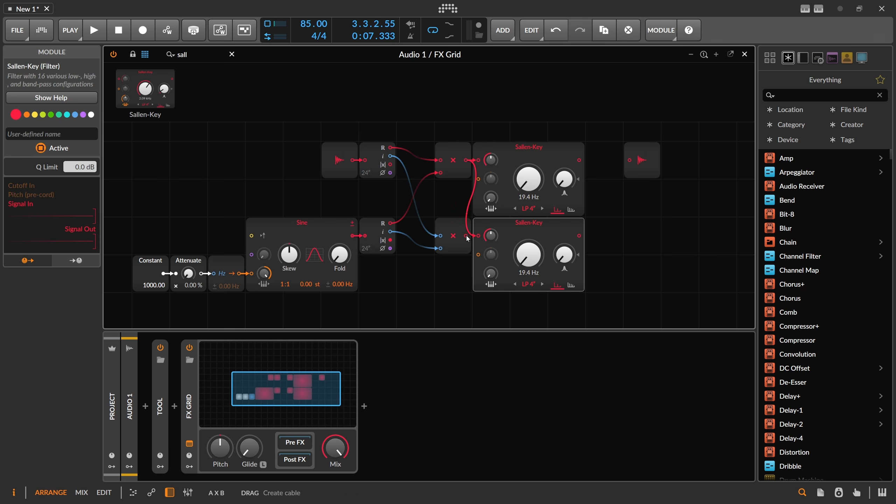
{"action": "left_click_drag", "start_coordinate": [651, 155], "coordinate": [527, 151]}
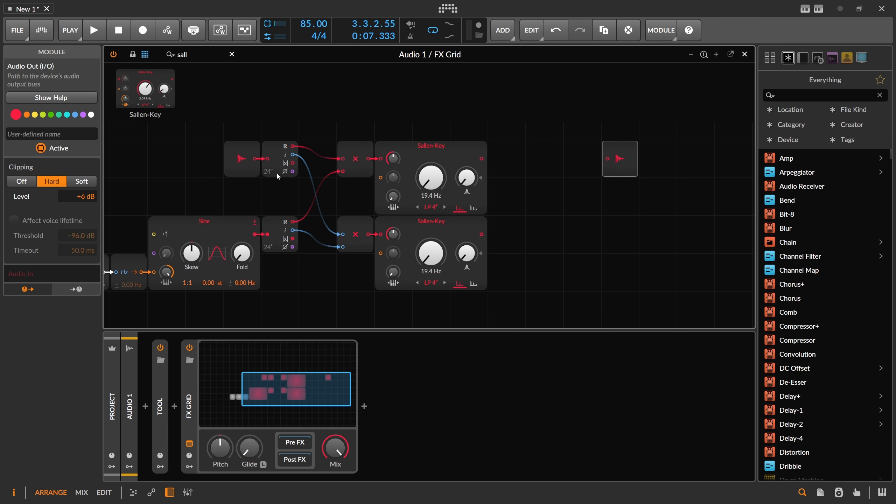
{"action": "left_click", "coordinate": [434, 154]}
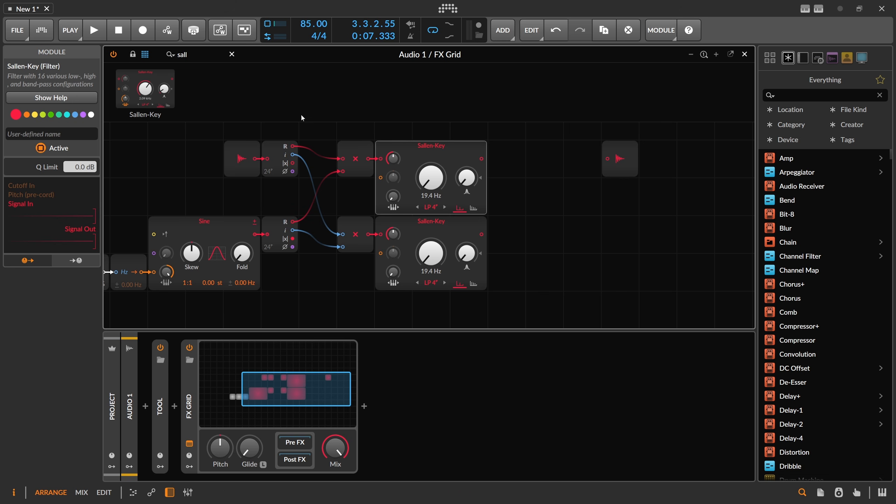
- Insert a Multiply module after each Sallen-Key, with both of its inputs fed by that filter's output
{"action": "left_click_drag", "start_coordinate": [192, 55], "coordinate": [146, 57]}
{"action": "type", "text": "mult"}
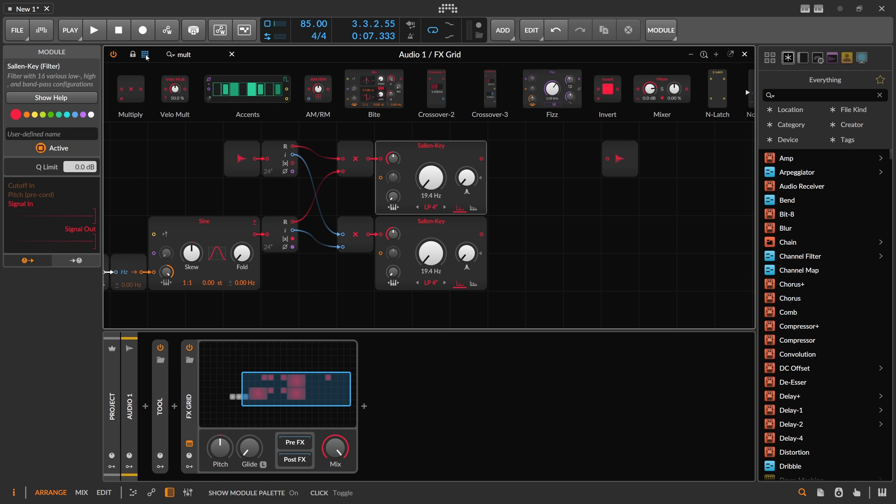
{"action": "left_click_drag", "start_coordinate": [131, 90], "coordinate": [506, 158]}
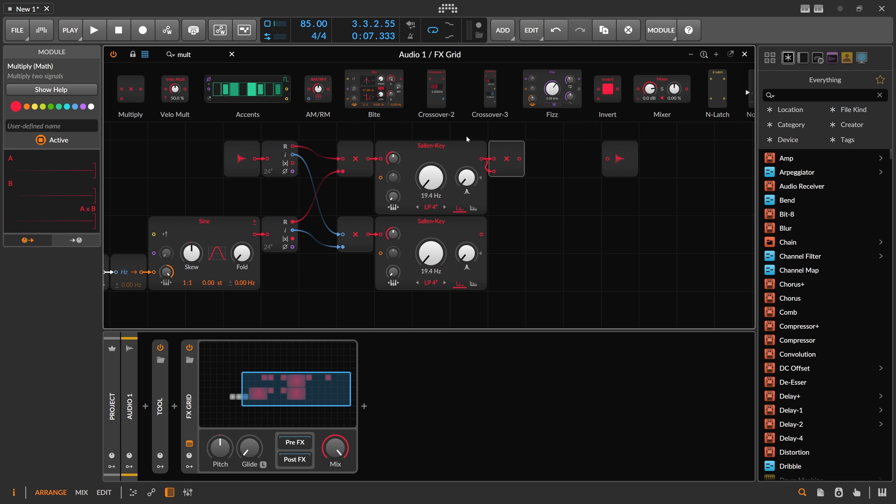
{"action": "left_click_drag", "start_coordinate": [131, 90], "coordinate": [506, 233]}
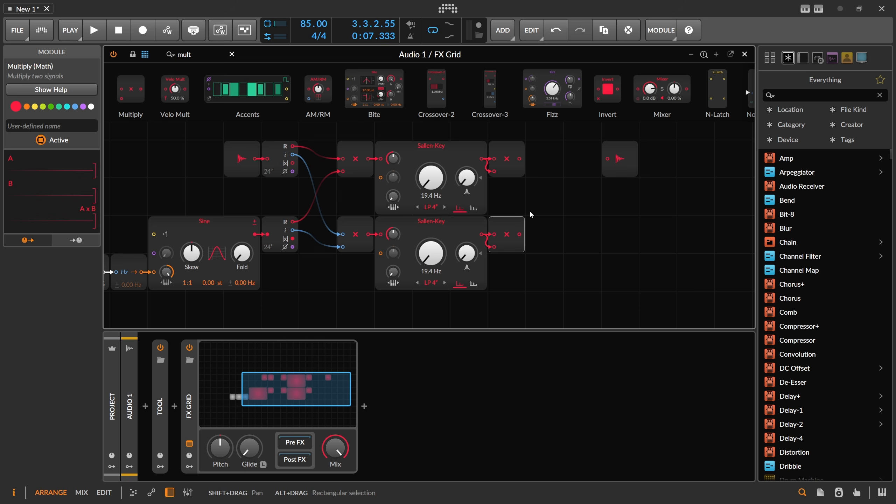
- Insert an Add module after the upper filter's Multiply and connect the lower filter's Multiply to its second input
{"action": "left_click_drag", "start_coordinate": [199, 56], "coordinate": [134, 63]}
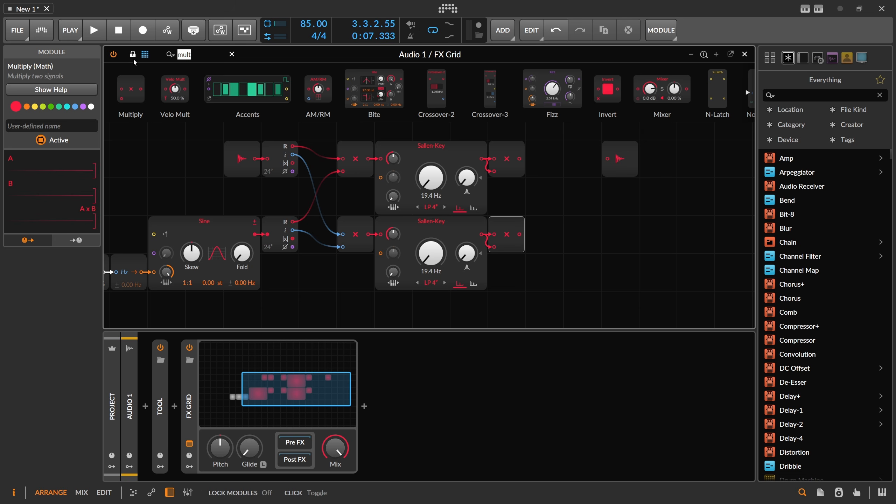
{"action": "type", "text": "add"}
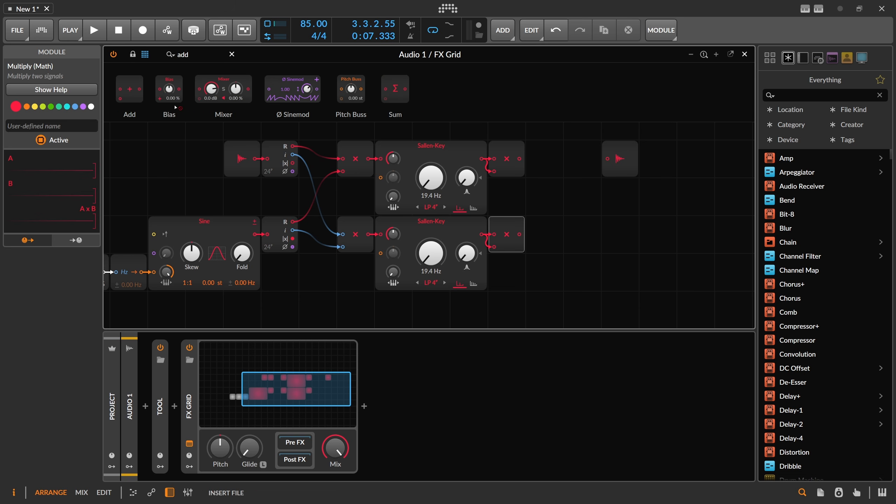
{"action": "left_click_drag", "start_coordinate": [129, 91], "coordinate": [532, 159]}
{"action": "left_click_drag", "start_coordinate": [520, 235], "coordinate": [532, 172]}
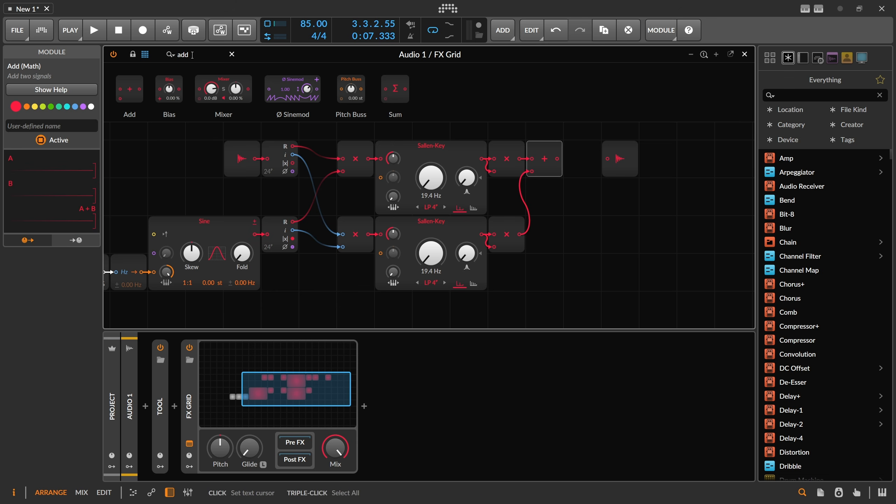
- Insert a Roots module fed by Add, and move Audio Out two grid cells further away from it
{"action": "left_click", "coordinate": [145, 56]}
{"action": "type", "text": "roo"}
{"action": "key", "text": "Return"}
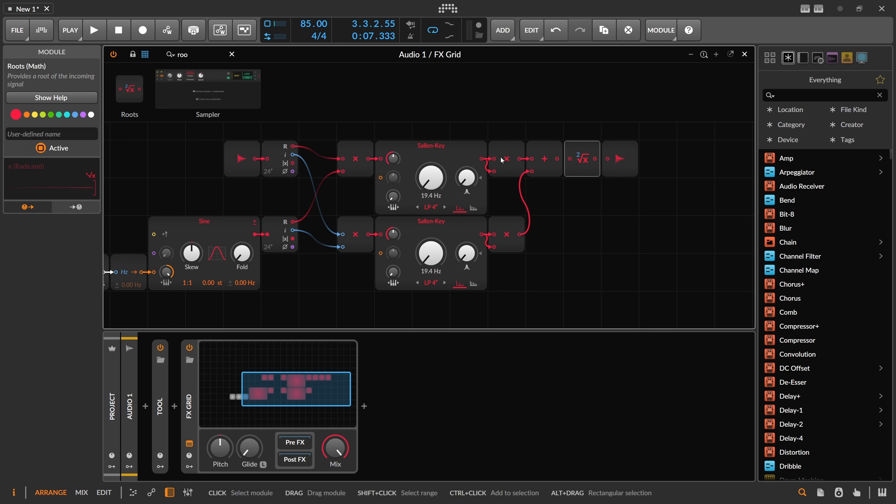
{"action": "left_click_drag", "start_coordinate": [512, 136], "coordinate": [481, 144]}
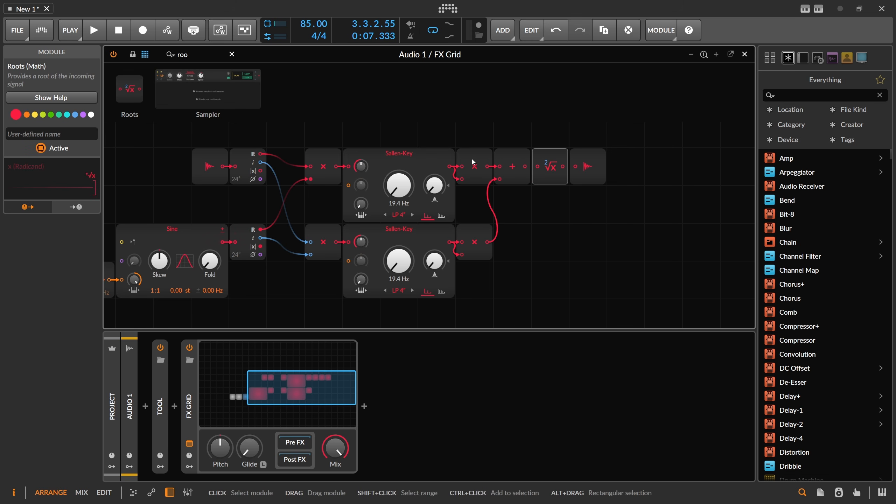
{"action": "left_click", "coordinate": [475, 161]}
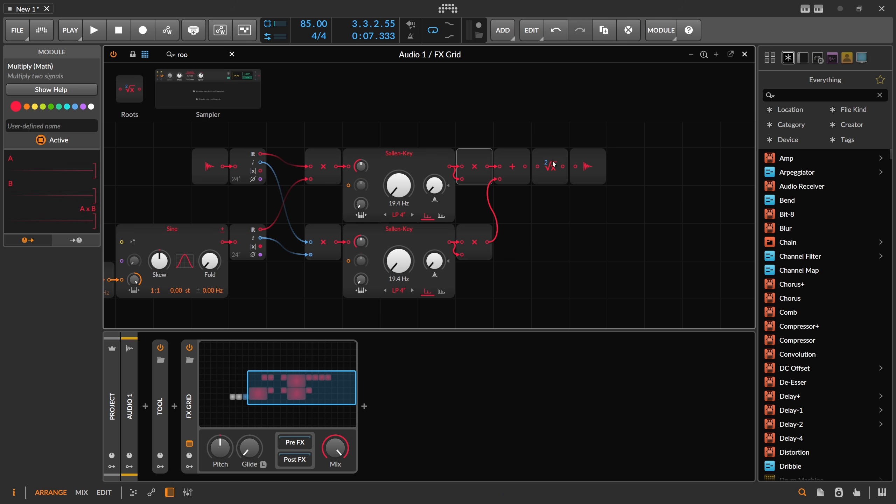
{"action": "left_click_drag", "start_coordinate": [594, 156], "coordinate": [668, 159]}
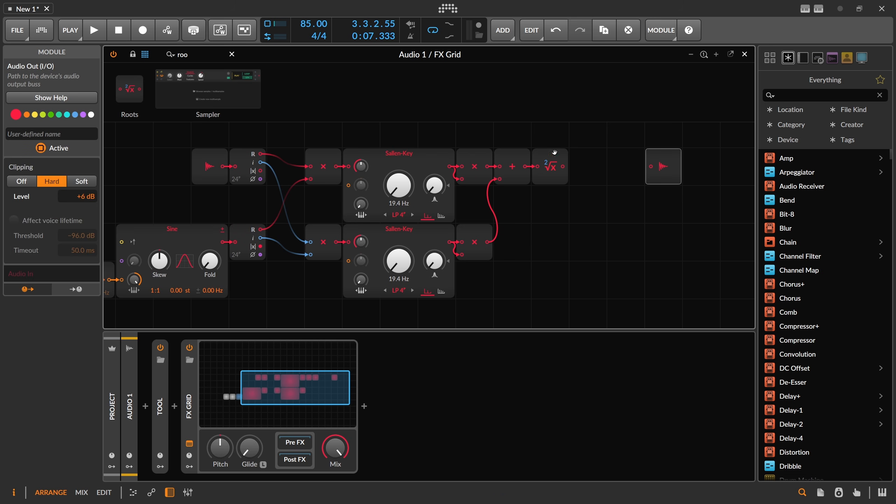
{"action": "left_click", "coordinate": [554, 152]}
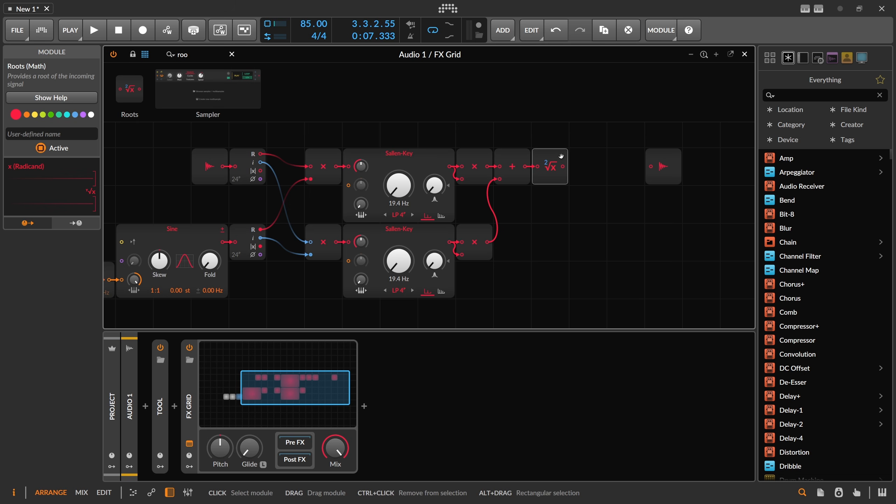
{"action": "left_click_drag", "start_coordinate": [536, 145], "coordinate": [571, 144]}
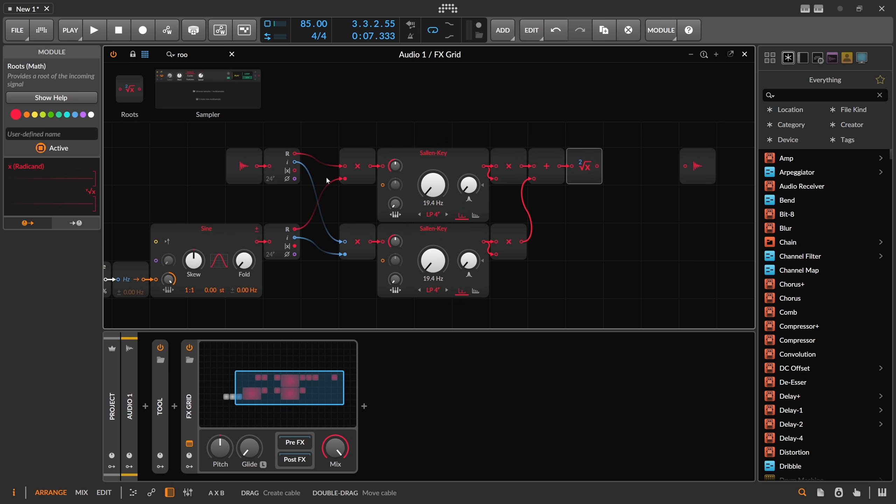
{"action": "left_click_drag", "start_coordinate": [209, 158], "coordinate": [280, 168]}
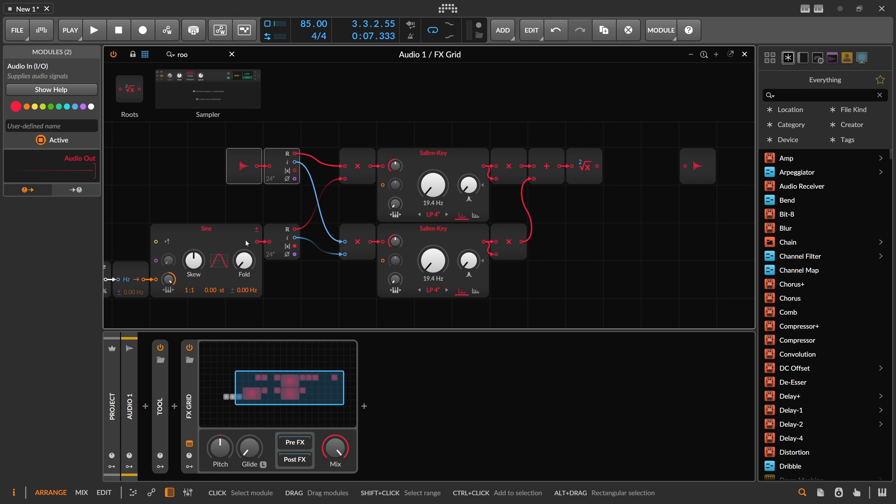
{"action": "scroll", "coordinate": [459, 172], "scroll_direction": "up", "scroll_amount": 2}
{"action": "scroll", "coordinate": [293, 186], "scroll_direction": "up", "scroll_amount": 1}
{"action": "scroll", "coordinate": [322, 191], "scroll_direction": "down", "scroll_amount": 1}
{"action": "scroll", "coordinate": [317, 268], "scroll_direction": "down", "scroll_amount": 1}
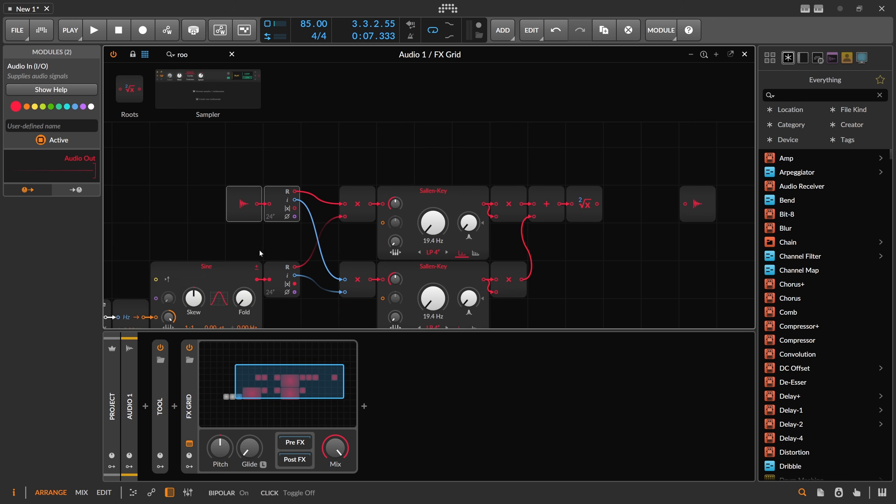
{"action": "scroll", "coordinate": [261, 244], "scroll_direction": "down", "scroll_amount": 1}
- Insert a Multiply module directly before Audio Out, with the Sine's output on its first input and the Roots output on its second
{"action": "left_click_drag", "start_coordinate": [194, 56], "coordinate": [670, 168]}
{"action": "type", "text": "mult"}
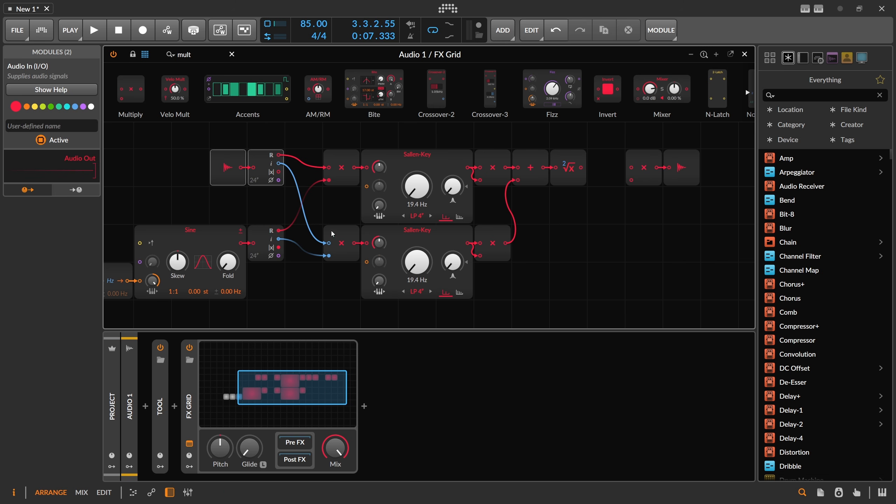
{"action": "mouse_move", "coordinate": [253, 243]}
{"action": "left_mouse_down"}
{"action": "mouse_move", "coordinate": [536, 229]}
{"action": "mouse_move", "coordinate": [632, 167]}
{"action": "left_mouse_up"}
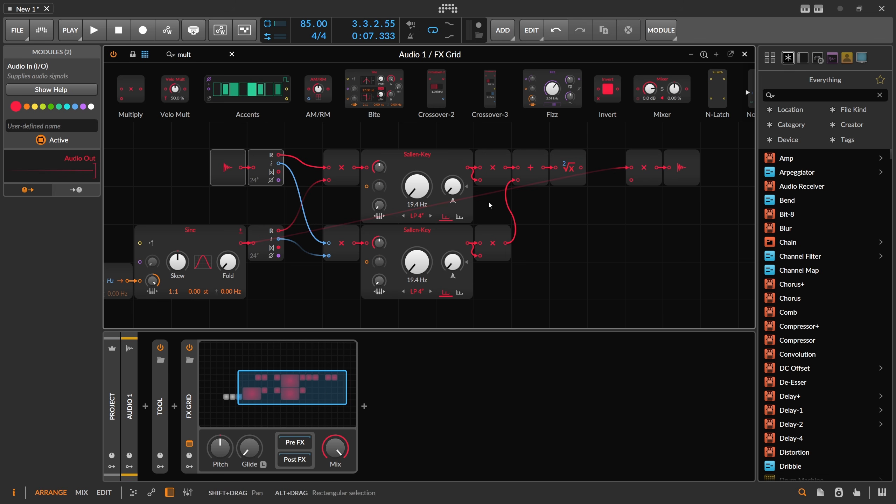
{"action": "left_click", "coordinate": [208, 235]}
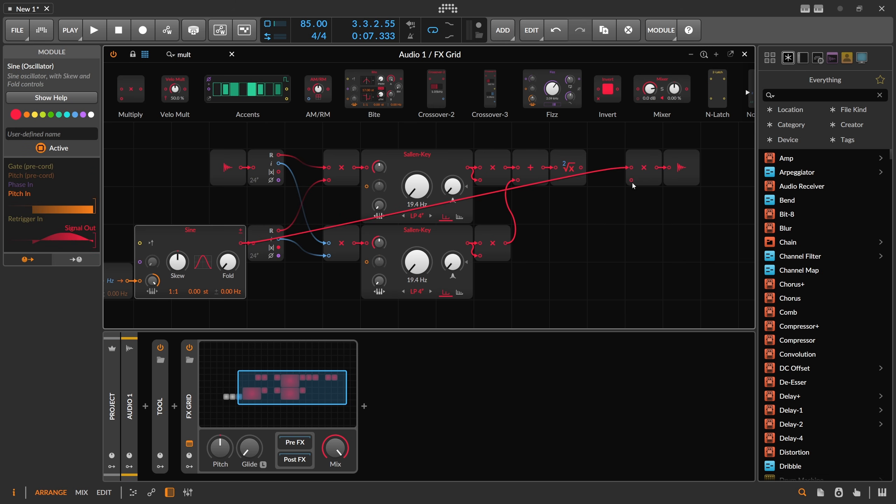
{"action": "left_click", "coordinate": [642, 171]}
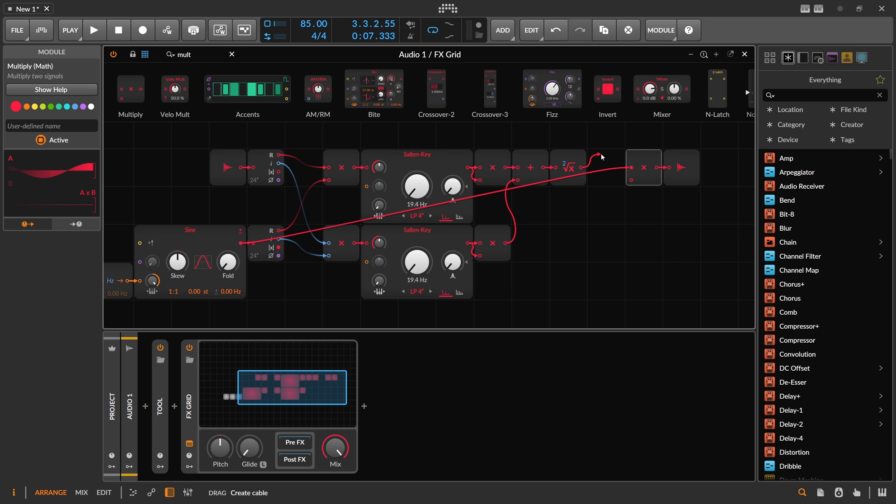
{"action": "left_click_drag", "start_coordinate": [602, 156], "coordinate": [632, 180]}
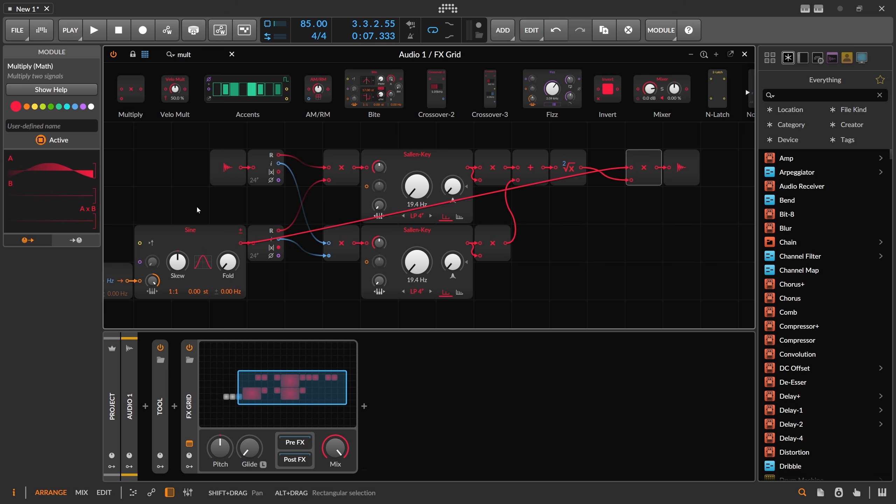
{"action": "left_click_drag", "start_coordinate": [197, 209], "coordinate": [230, 207]}
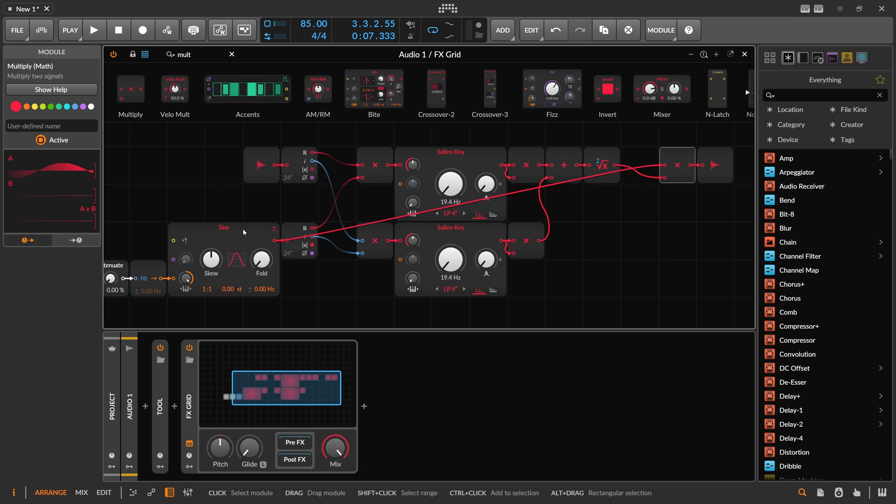
{"action": "left_click", "coordinate": [263, 205]}
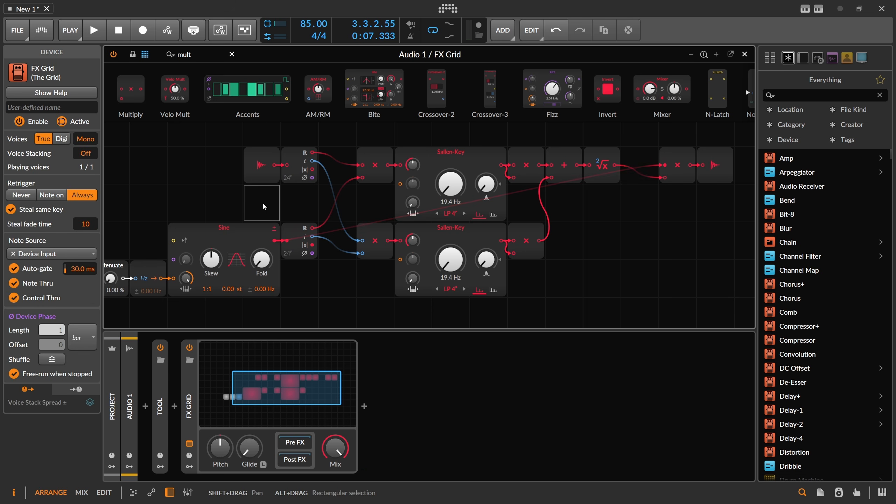
{"action": "left_click_drag", "start_coordinate": [251, 201], "coordinate": [302, 200]}
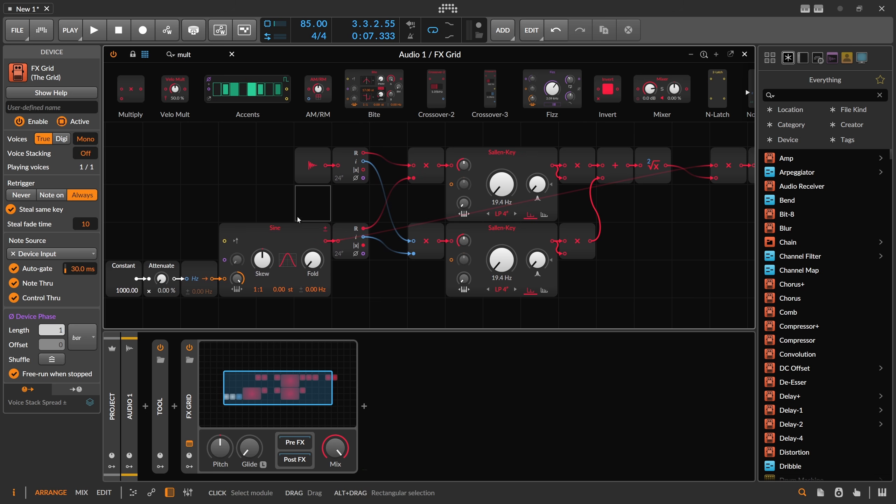
{"action": "left_click", "coordinate": [296, 159]}
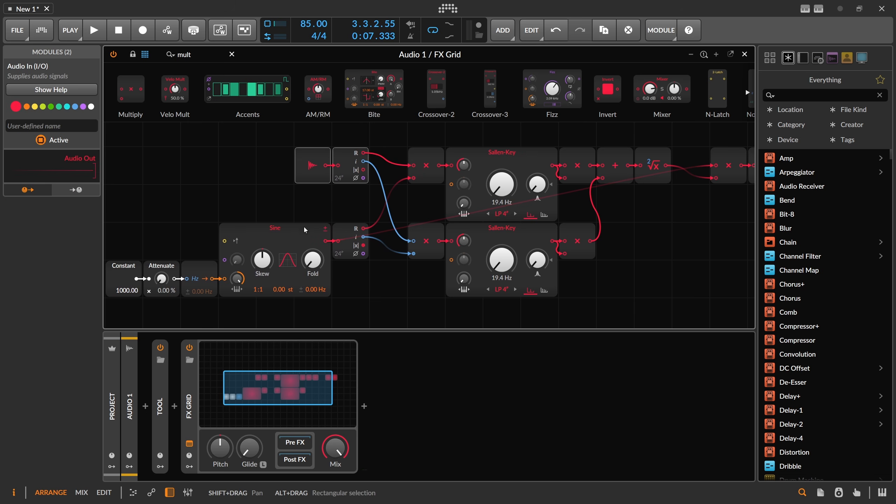
{"action": "left_click_drag", "start_coordinate": [335, 207], "coordinate": [285, 207]}
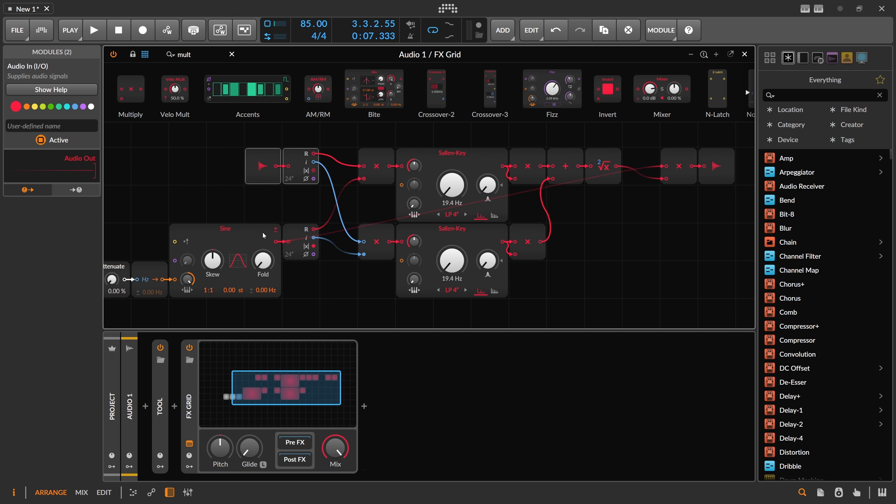
{"action": "left_click", "coordinate": [230, 237]}
{"action": "left_click_drag", "start_coordinate": [230, 212], "coordinate": [279, 197]}
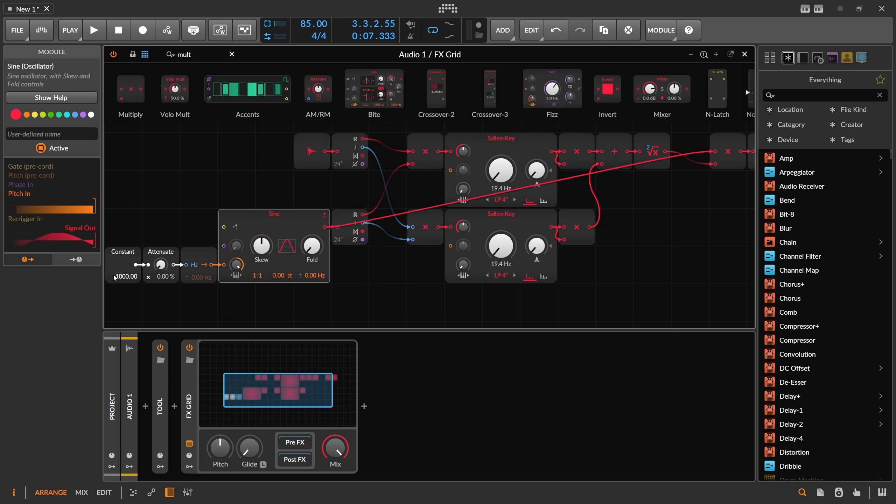
{"action": "left_click_drag", "start_coordinate": [212, 181], "coordinate": [190, 180]}
- Insert a Test Tone device between Tool and FX Grid and lower its frequency to 160 Hz
{"action": "left_click", "coordinate": [175, 407]}
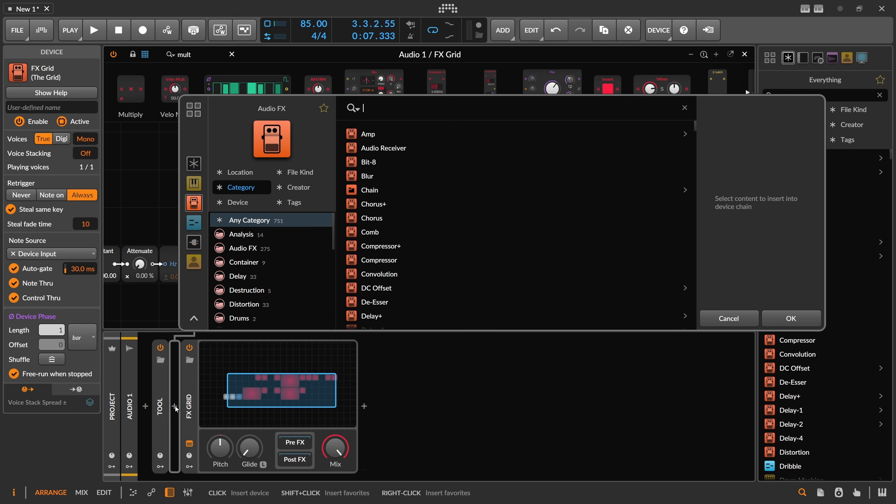
{"action": "type", "text": "test"}
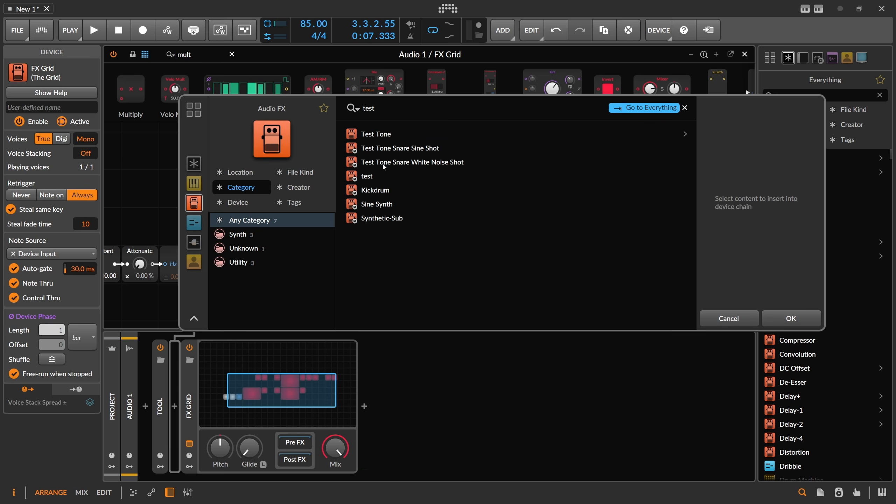
{"action": "left_click", "coordinate": [385, 135]}
{"action": "double_click", "coordinate": [385, 135]}
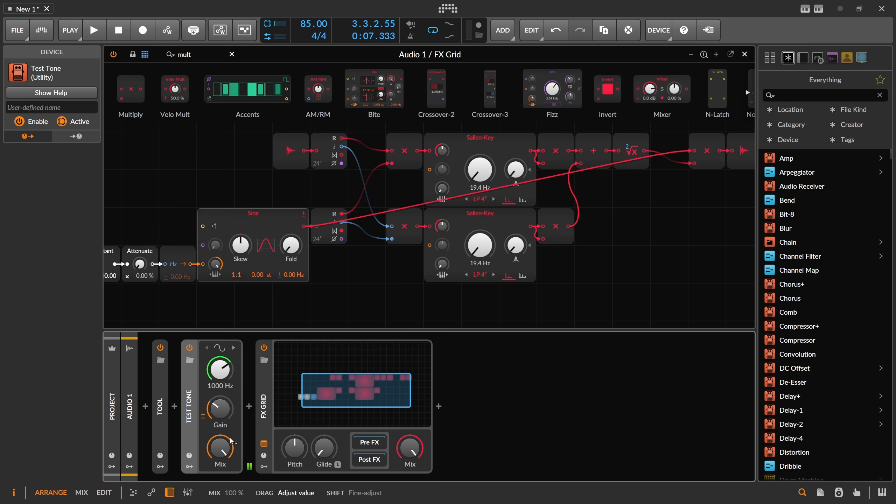
{"action": "left_click_drag", "start_coordinate": [225, 381], "coordinate": [220, 405]}
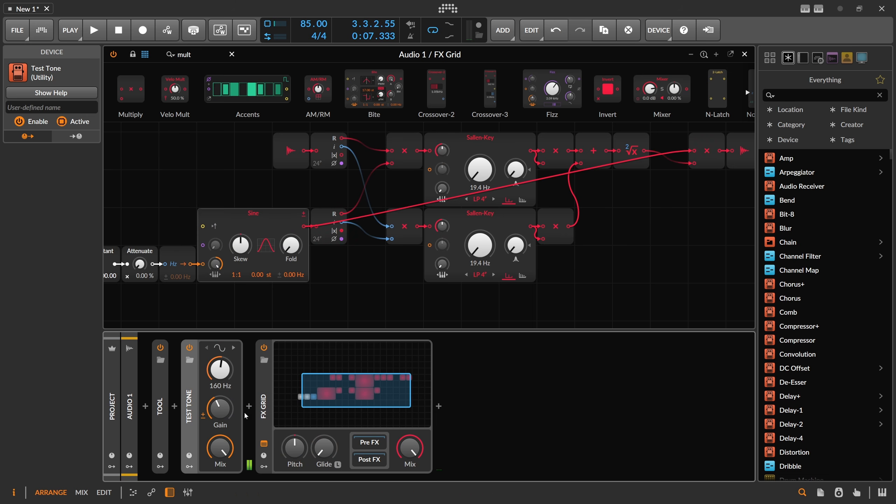
- Turn the FX Grid's Mix fully down and set the Test Tone to 73.8 Hz with its gain at minimum
{"action": "scroll", "coordinate": [339, 276], "scroll_direction": "down", "scroll_amount": 1}
{"action": "left_click_drag", "start_coordinate": [363, 283], "coordinate": [345, 284]}
{"action": "left_click_drag", "start_coordinate": [410, 448], "coordinate": [410, 475]}
{"action": "mouse_move", "coordinate": [220, 369]}
{"action": "left_mouse_down"}
{"action": "mouse_move", "coordinate": [219, 338]}
{"action": "mouse_move", "coordinate": [220, 378]}
{"action": "left_mouse_up"}
{"action": "left_click_drag", "start_coordinate": [220, 409], "coordinate": [219, 438]}
- Insert an EQ+ device after the FX Grid and set the Test Tone's frequency to 83.6 Hz
{"action": "left_click", "coordinate": [439, 407]}
{"action": "type", "text": "eq"}
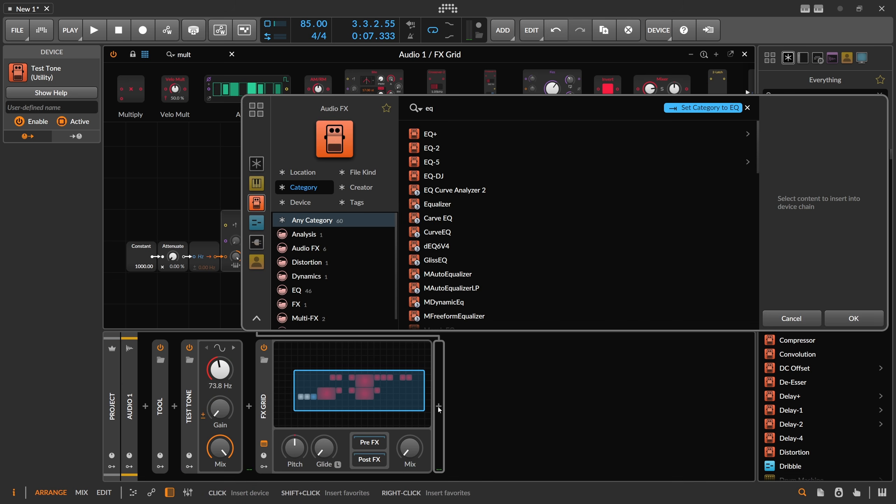
{"action": "key", "text": "Return"}
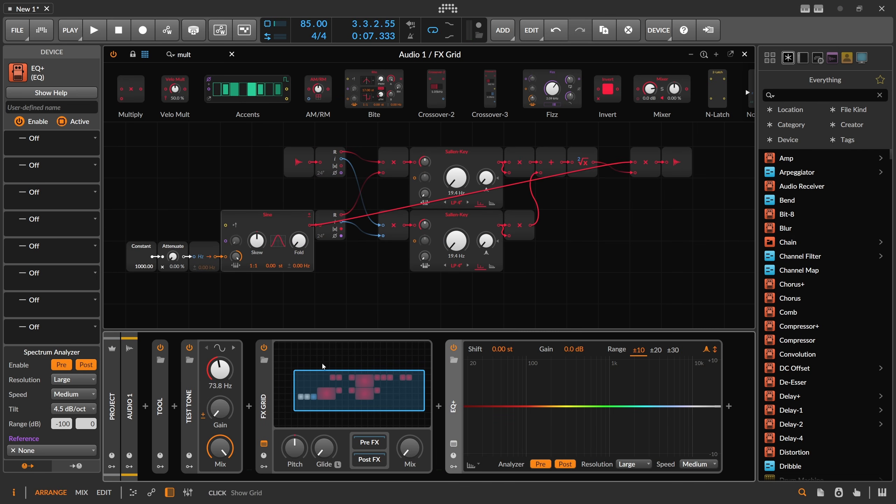
{"action": "mouse_move", "coordinate": [219, 369]}
{"action": "left_mouse_down"}
{"action": "mouse_move", "coordinate": [219, 347]}
{"action": "mouse_move", "coordinate": [220, 366]}
{"action": "left_mouse_up"}
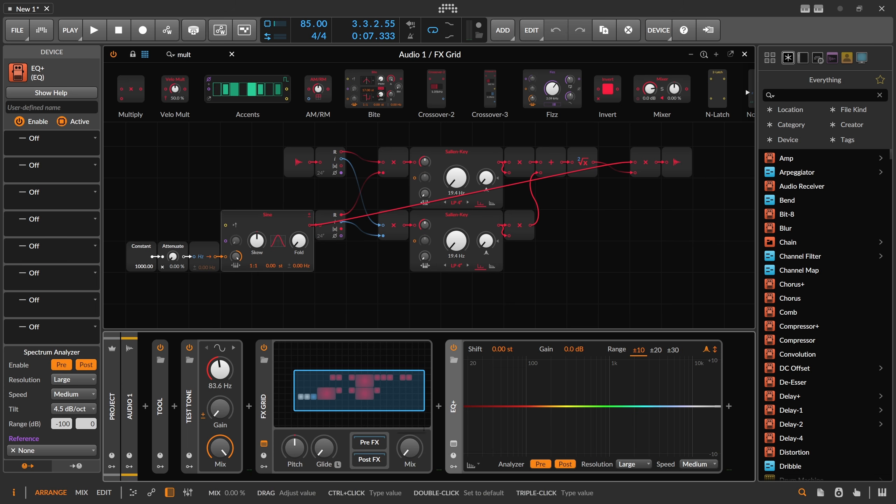
- Set the Constant module's value to 500
{"action": "left_click", "coordinate": [148, 267], "text": "ctrl"}
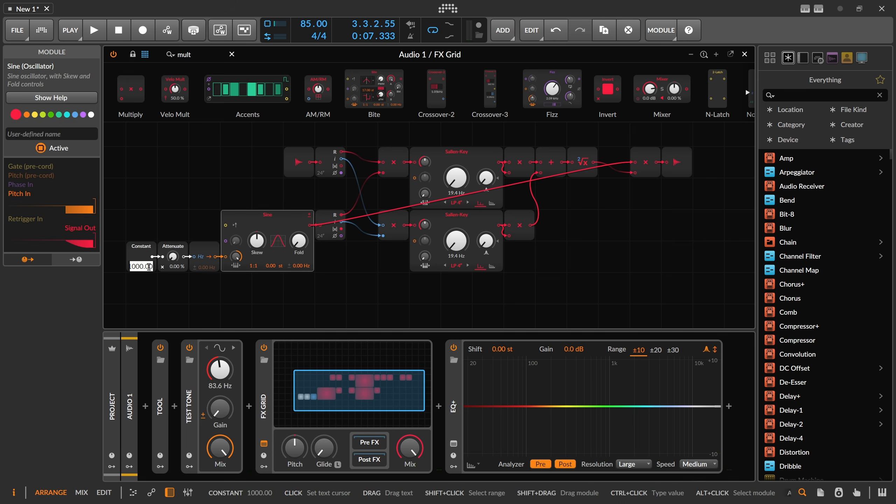
{"action": "type", "text": "500"}
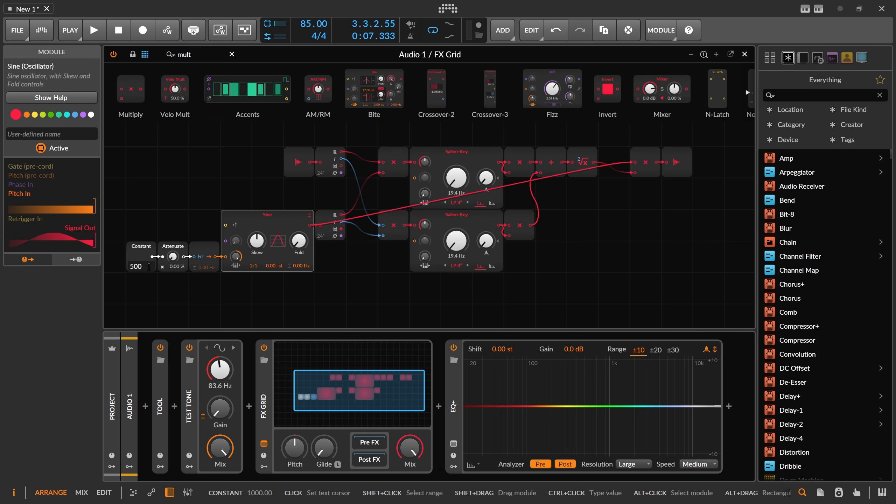
{"action": "key", "text": "Return"}
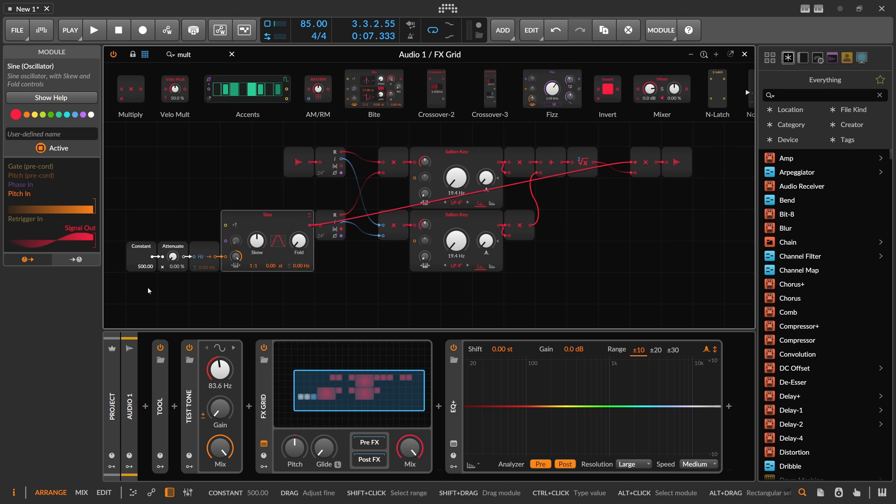
- Raise the Test Tone's gain with its frequency at 446 Hz, and set the Attenuate module to 100 %
{"action": "left_click_drag", "start_coordinate": [219, 408], "coordinate": [227, 420]}
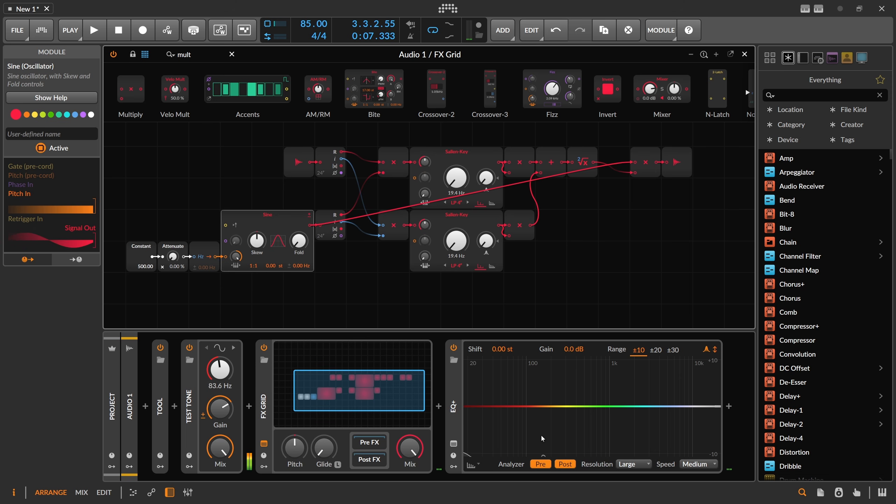
{"action": "left_click_drag", "start_coordinate": [220, 369], "coordinate": [220, 332]}
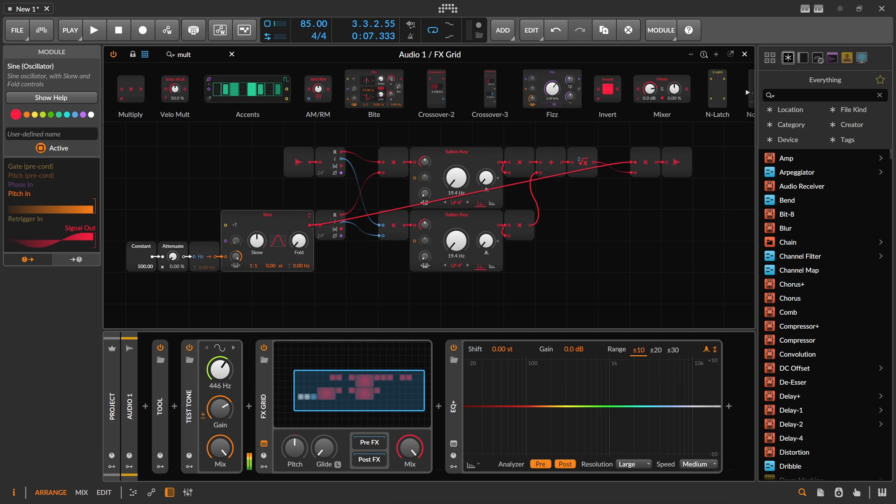
{"action": "left_click_drag", "start_coordinate": [173, 257], "coordinate": [173, 238]}
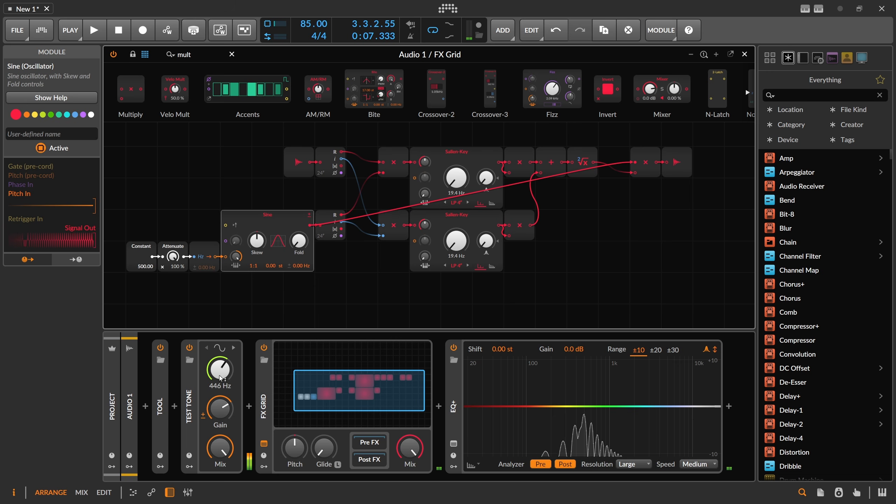
- Try the Test Tone at 505 Hz with reduced gain, then sweep its frequency up to 10.9 kHz
{"action": "left_click_drag", "start_coordinate": [222, 378], "coordinate": [221, 375]}
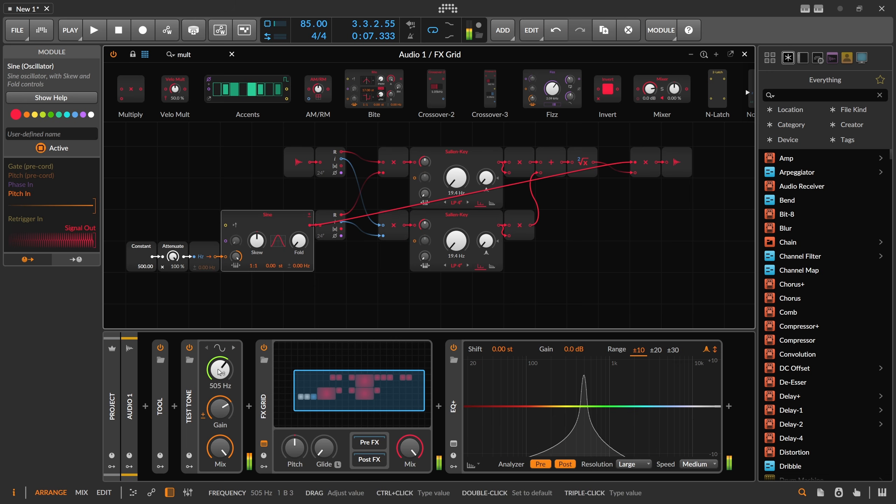
{"action": "left_click_drag", "start_coordinate": [220, 411], "coordinate": [220, 413]}
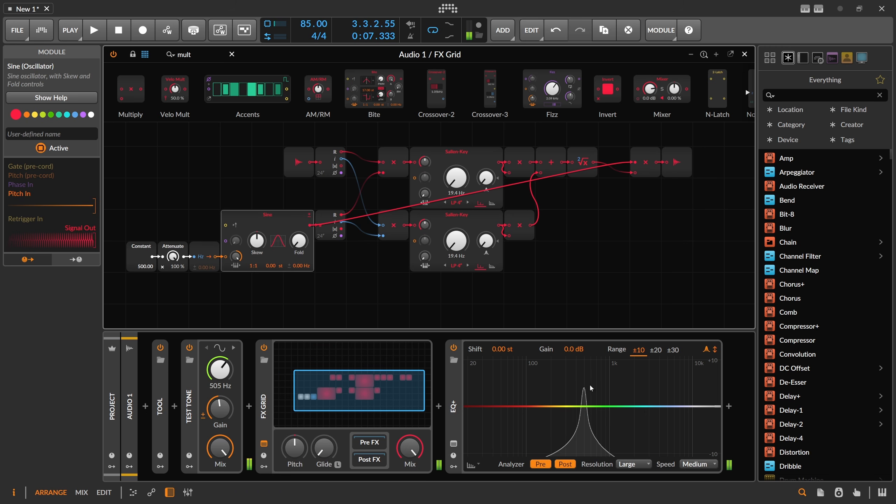
{"action": "mouse_move", "coordinate": [230, 372]}
{"action": "left_mouse_down"}
{"action": "mouse_move", "coordinate": [230, 387]}
{"action": "mouse_move", "coordinate": [228, 377]}
{"action": "left_mouse_up"}
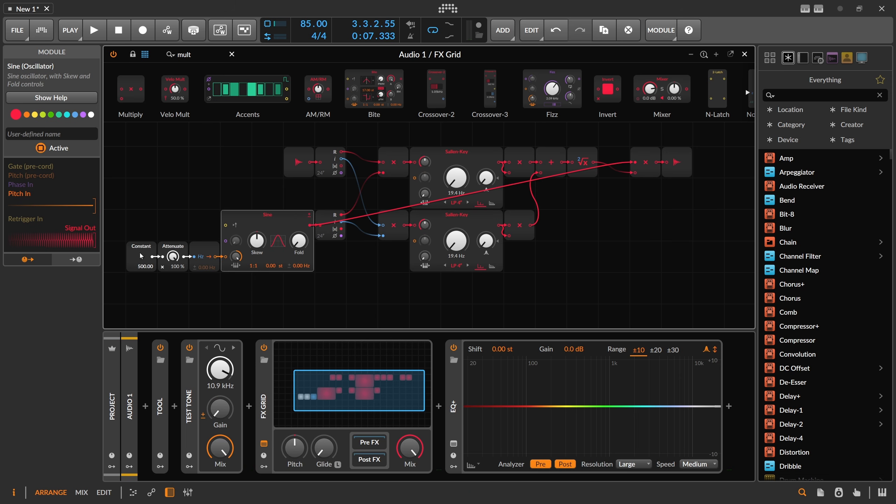
- Set the Test Tone's frequency to exactly 100 Hz
{"action": "left_click", "coordinate": [144, 264]}
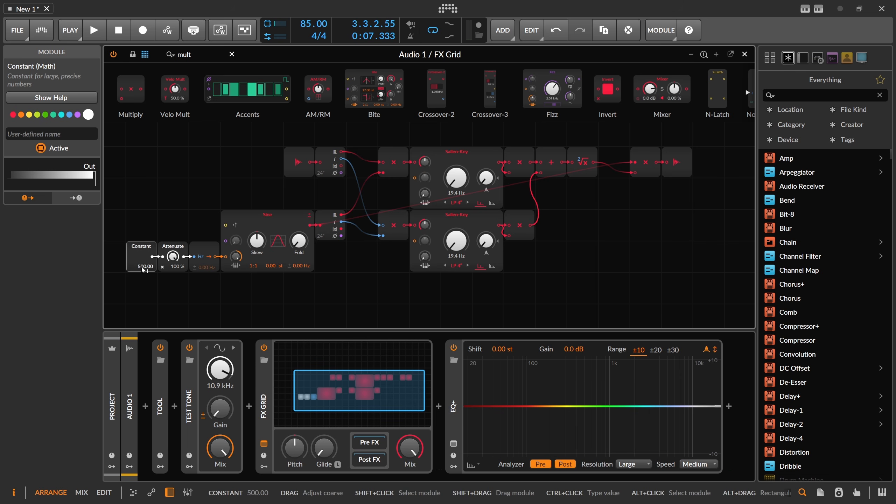
{"action": "left_click", "coordinate": [223, 374], "text": "ctrl"}
{"action": "type", "text": "26.6"}
{"action": "key", "text": "Return"}
{"action": "left_click", "coordinate": [221, 374], "text": "ctrl"}
{"action": "type", "text": "100hz"}
{"action": "key", "text": "Return"}
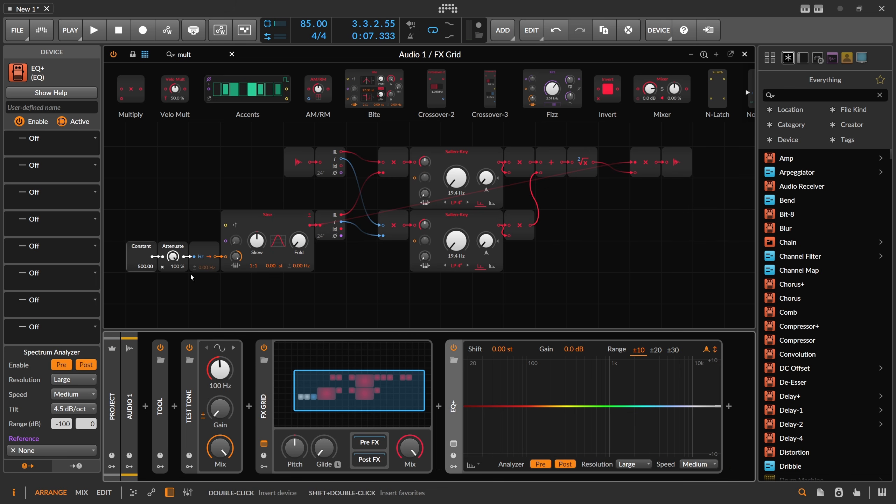
- Raise the Test Tone's gain and set the Constant module's value to 100
{"action": "left_click_drag", "start_coordinate": [219, 410], "coordinate": [221, 399]}
{"action": "double_click", "coordinate": [145, 265]}
{"action": "type", "text": "100"}
{"action": "key", "text": "Return"}
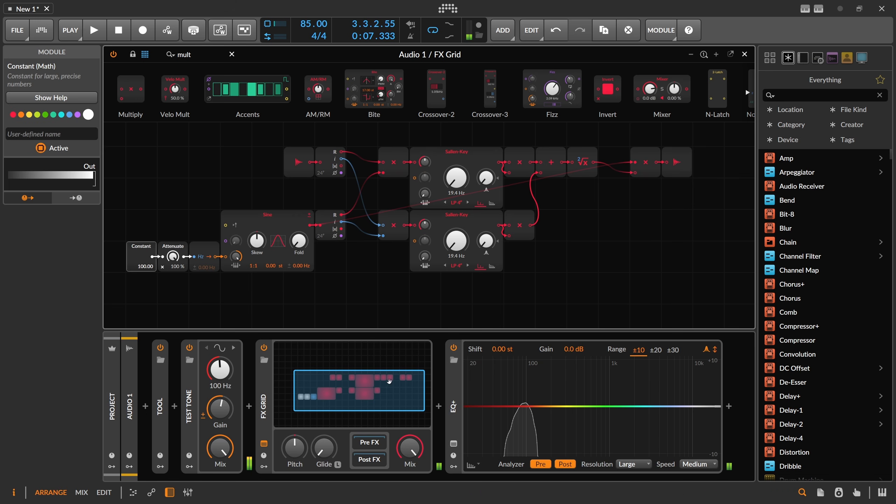
- Turn the Test Tone's gain and Mix fully down and start playback of the audio track
{"action": "left_click_drag", "start_coordinate": [222, 415], "coordinate": [226, 500]}
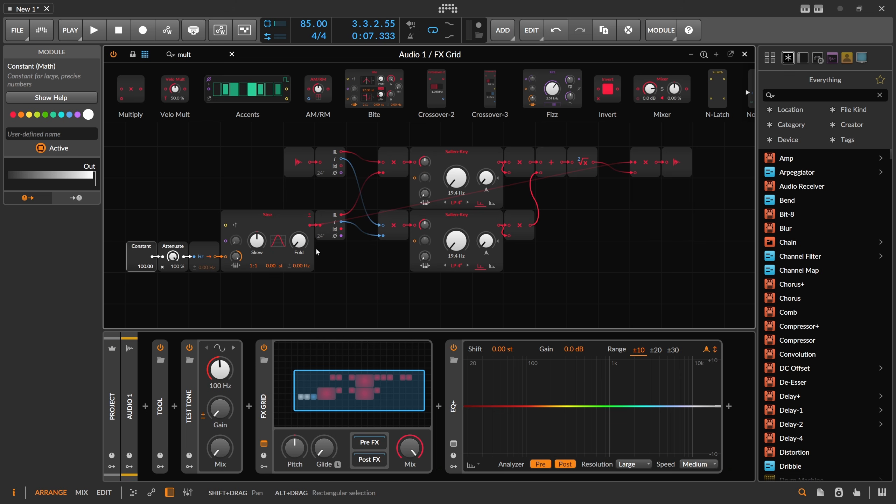
{"action": "left_click", "coordinate": [163, 390]}
{"action": "key", "text": "space"}
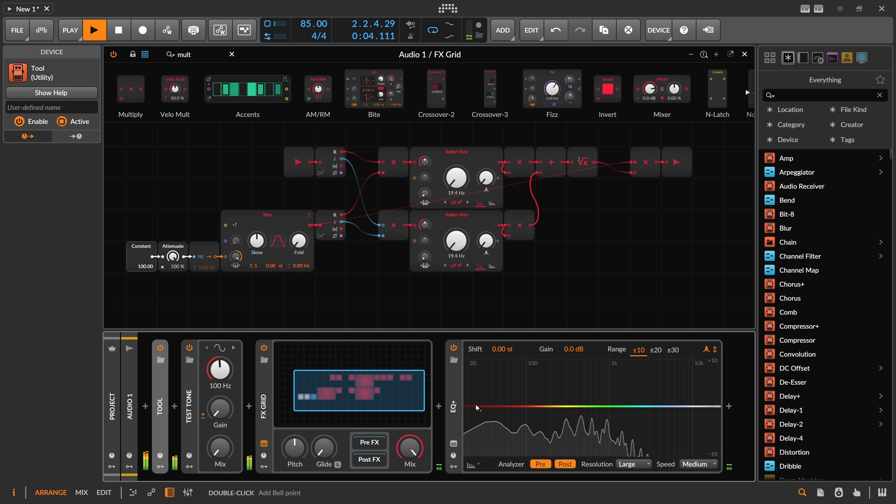
- Change the Constant module's value to 500 while the track plays
{"action": "double_click", "coordinate": [142, 267]}
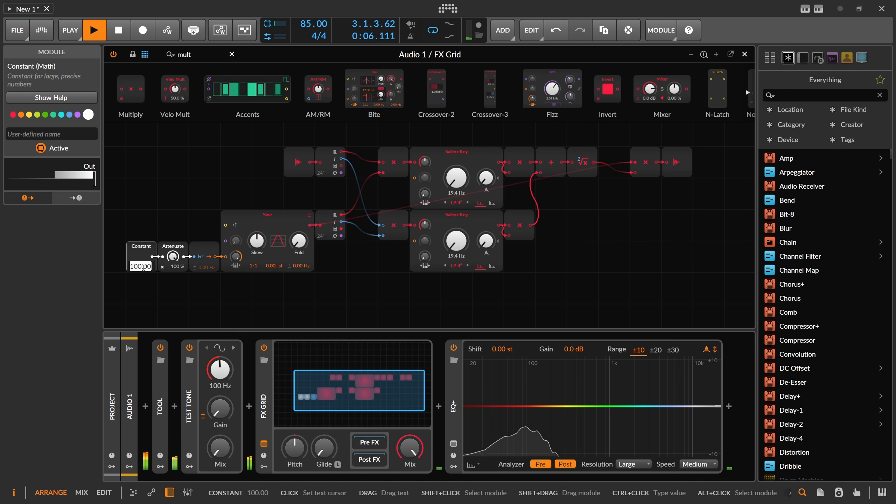
{"action": "key", "text": "Return"}
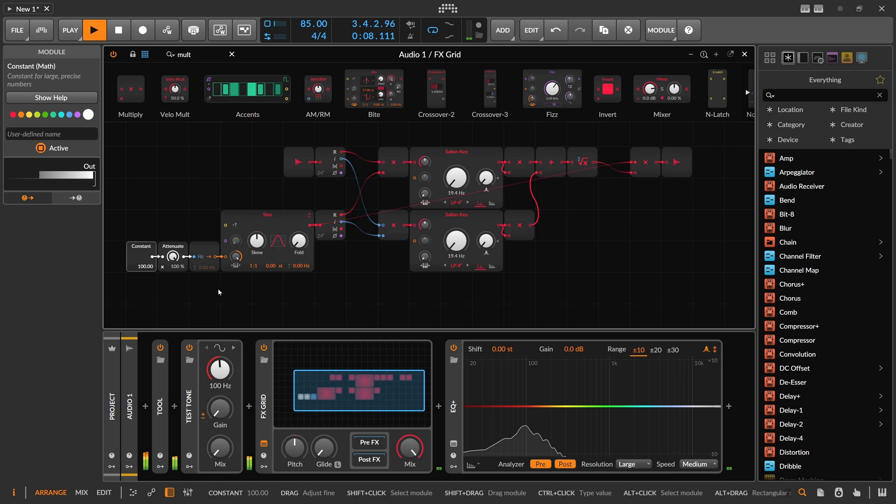
{"action": "double_click", "coordinate": [150, 265]}
{"action": "type", "text": "500"}
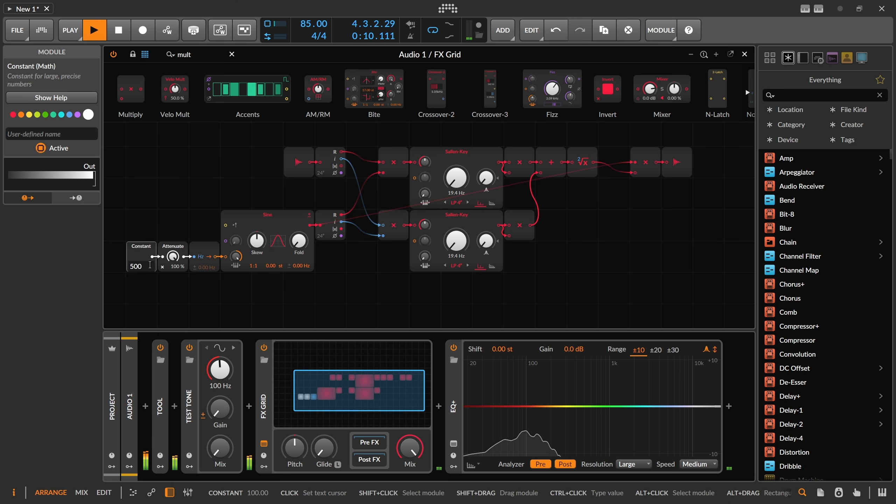
{"action": "key", "text": "Return"}
- Raise the Constant module's value to 1000 during playback
{"action": "double_click", "coordinate": [151, 266]}
{"action": "type", "text": "1000"}
{"action": "key", "text": "Return"}
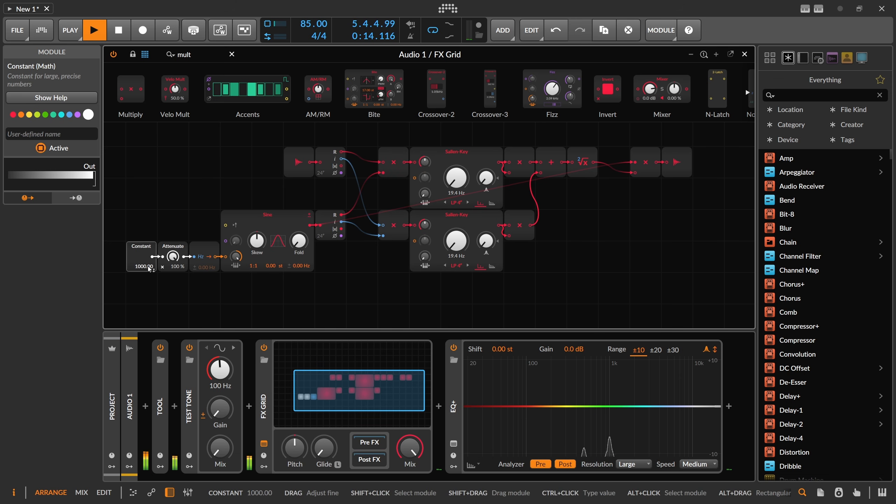
- Delete the Constant, Attenuate and Freq → Pitch modules in front of the Sine
{"action": "left_click_drag", "start_coordinate": [166, 213], "coordinate": [204, 217]}
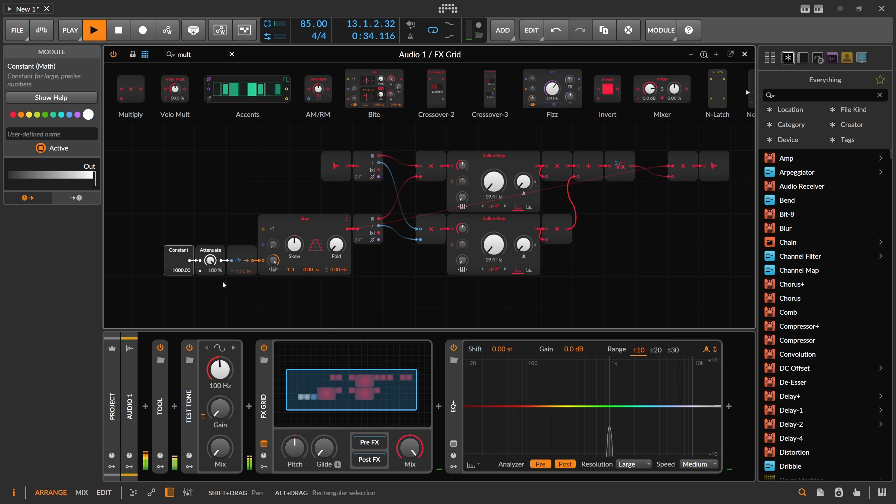
{"action": "left_click_drag", "start_coordinate": [148, 250], "coordinate": [226, 253]}
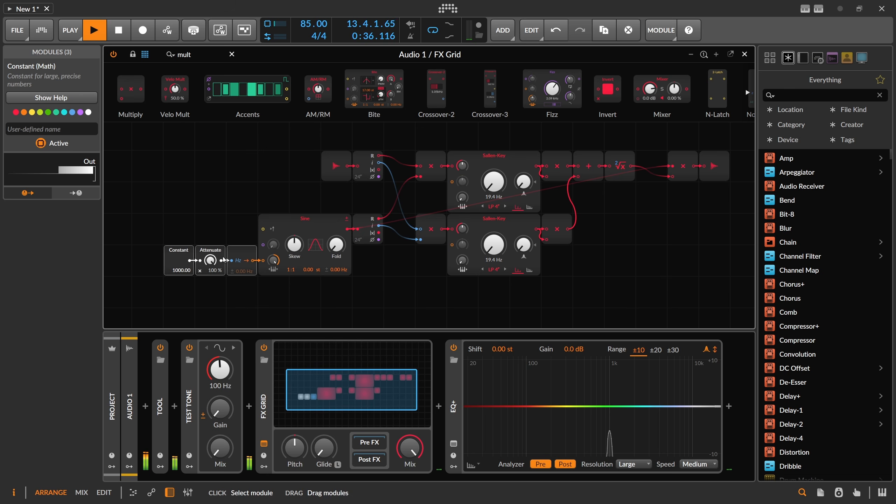
{"action": "left_click_drag", "start_coordinate": [250, 295], "coordinate": [167, 250]}
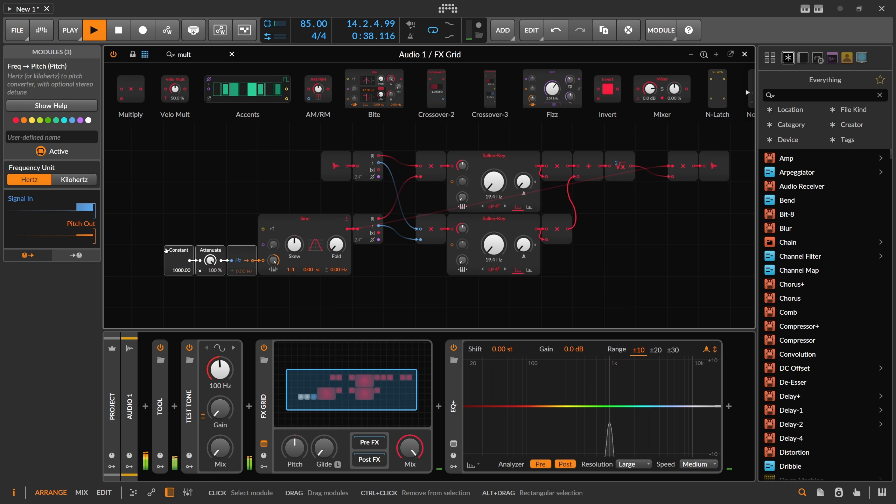
{"action": "key", "text": "Delete"}
- Search the module palette for pitch and add a Pitch module feeding the Sine's pitch input
{"action": "left_click_drag", "start_coordinate": [198, 54], "coordinate": [132, 59]}
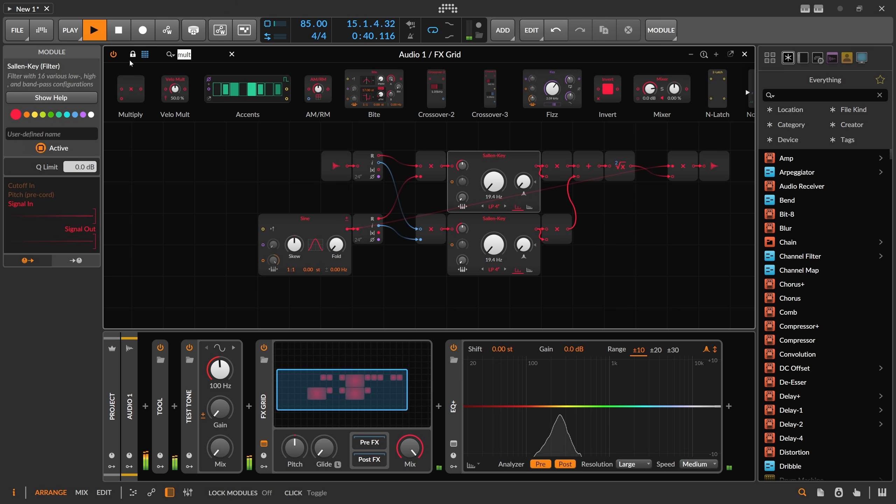
{"action": "key", "text": "BackSpace"}
{"action": "type", "text": "p"}
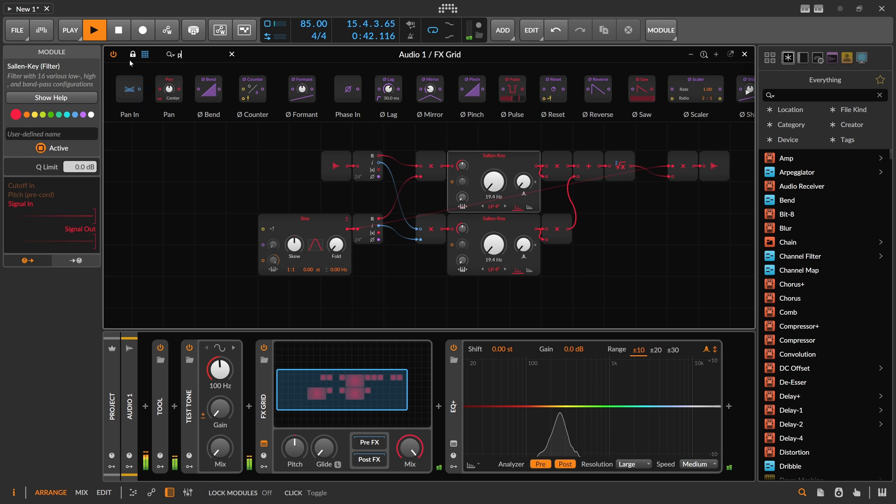
{"action": "type", "text": "itch"}
{"action": "left_click_drag", "start_coordinate": [558, 92], "coordinate": [215, 287]}
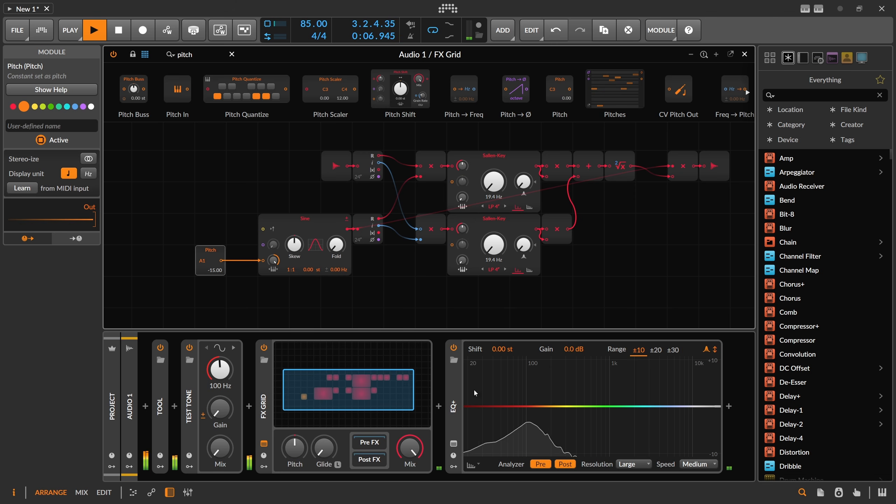
- Show the FX Grid's modulators and add a Stack Spread modulator, found by searching for stack
{"action": "left_click_drag", "start_coordinate": [200, 210], "coordinate": [226, 215]}
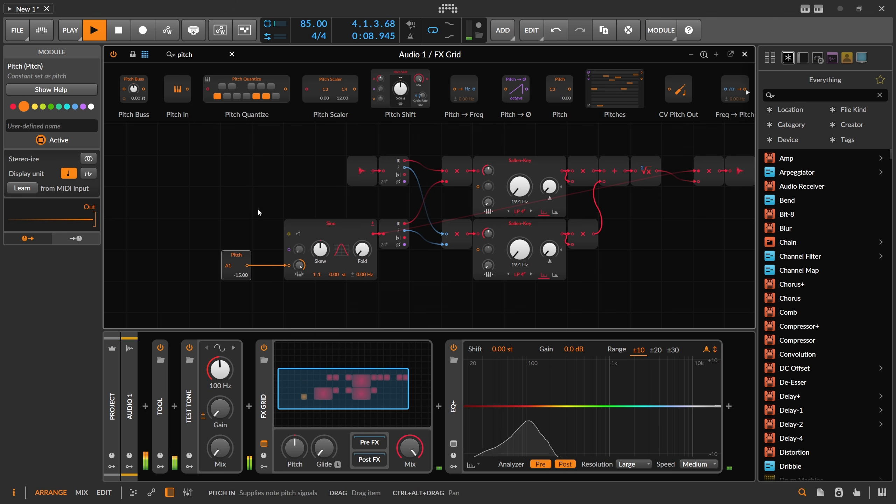
{"action": "left_click_drag", "start_coordinate": [230, 266], "coordinate": [230, 266]}
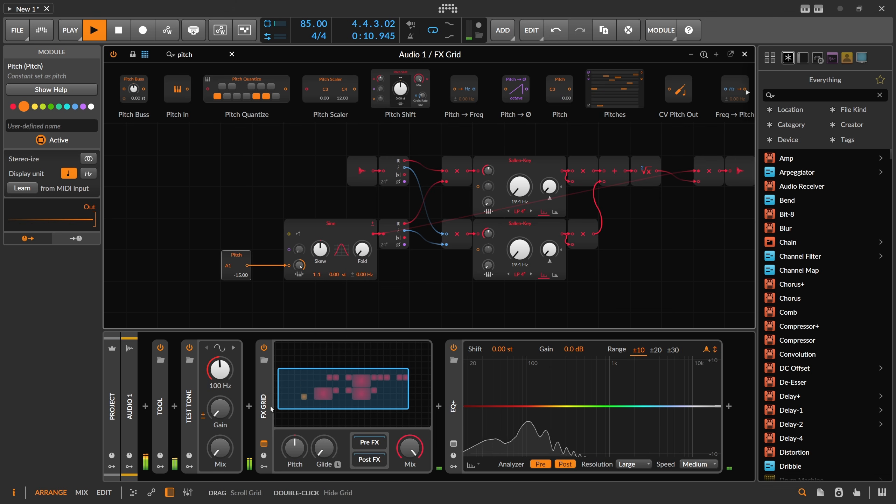
{"action": "left_click", "coordinate": [264, 383]}
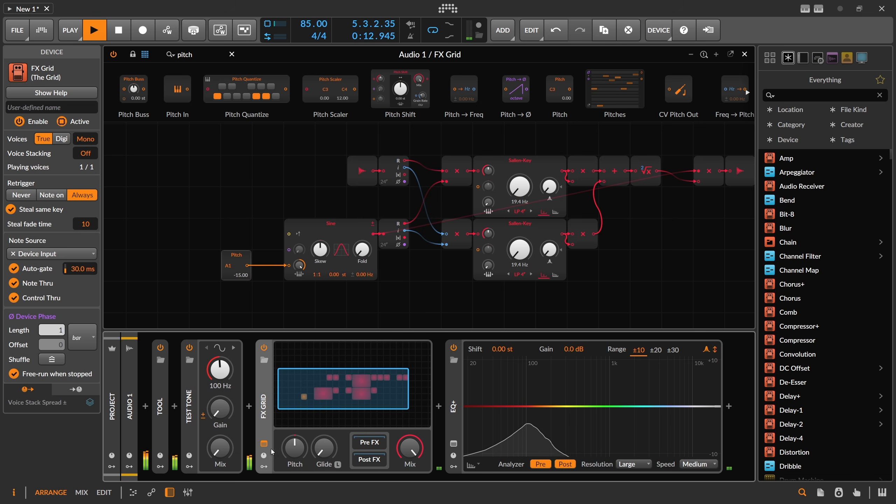
{"action": "left_click", "coordinate": [264, 467]}
{"action": "left_click", "coordinate": [283, 362]}
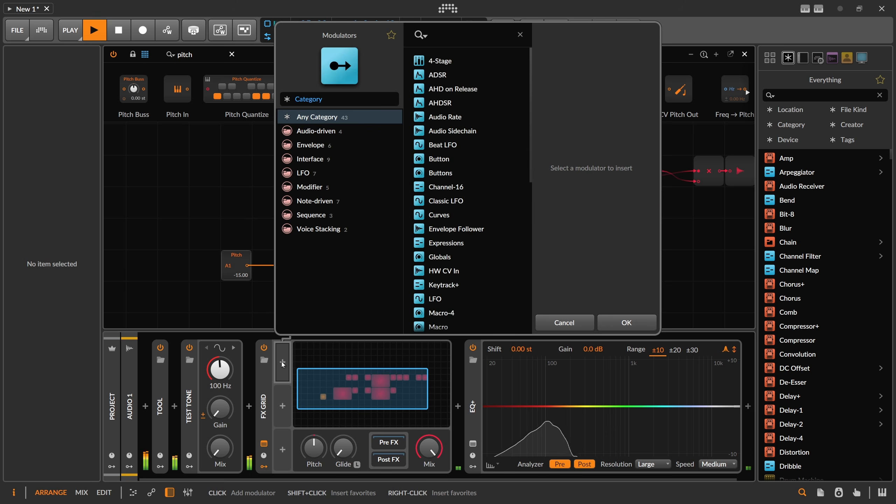
{"action": "type", "text": "stack"}
{"action": "key", "text": "Down"}
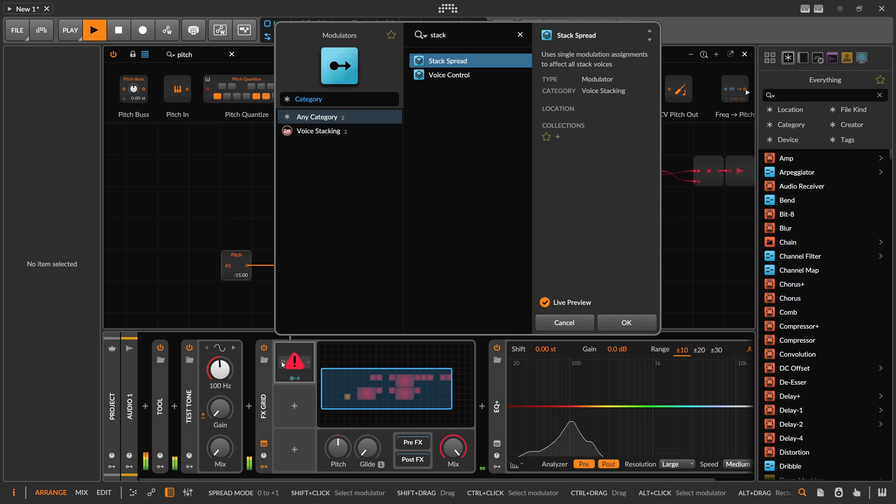
{"action": "key", "text": "Return"}
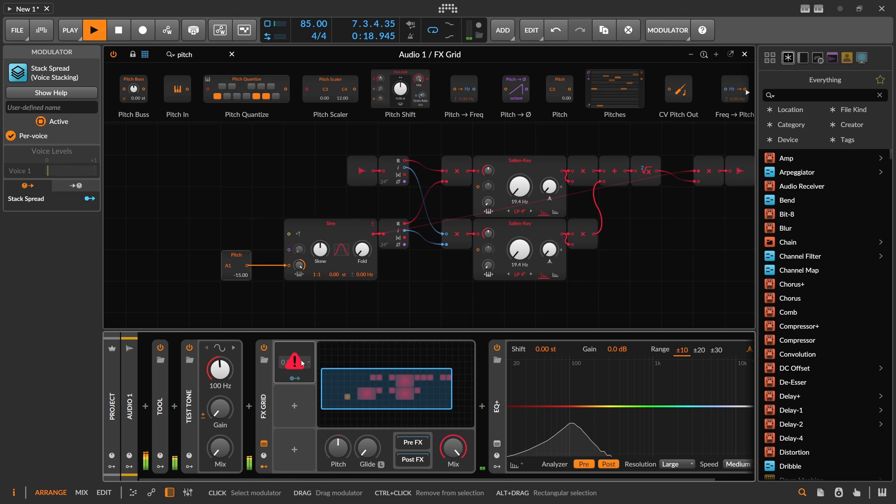
- Turn the FX Grid's Mix down to 0 %, stop playback and set the device's Voice Stacking to 16
{"action": "left_click_drag", "start_coordinate": [452, 448], "coordinate": [452, 499]}
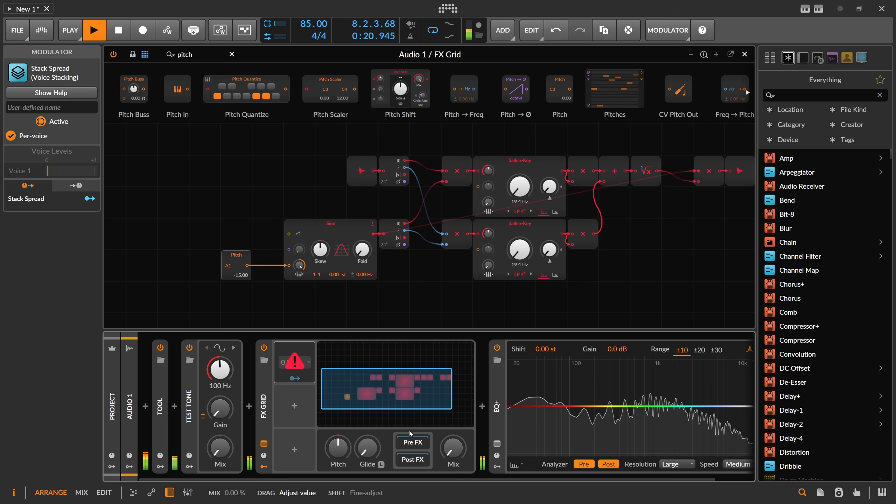
{"action": "left_click", "coordinate": [264, 406]}
{"action": "key", "text": "space"}
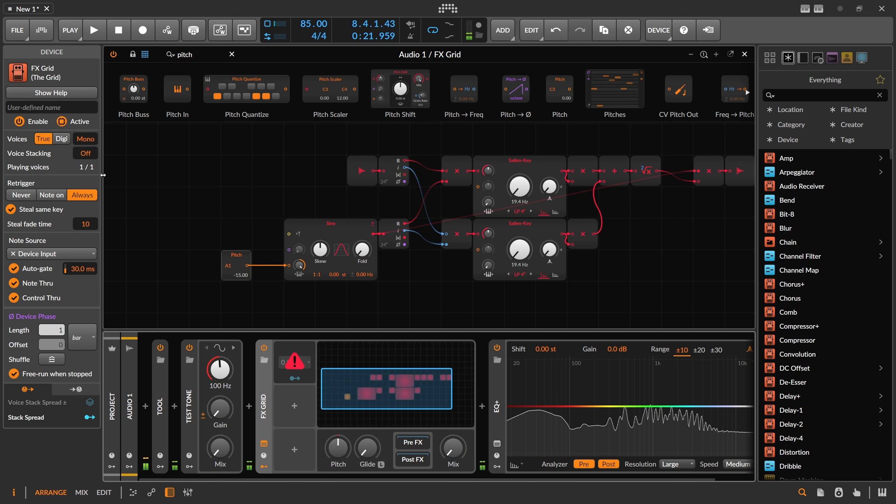
{"action": "double_click", "coordinate": [87, 154]}
{"action": "type", "text": "16"}
{"action": "key", "text": "Return"}
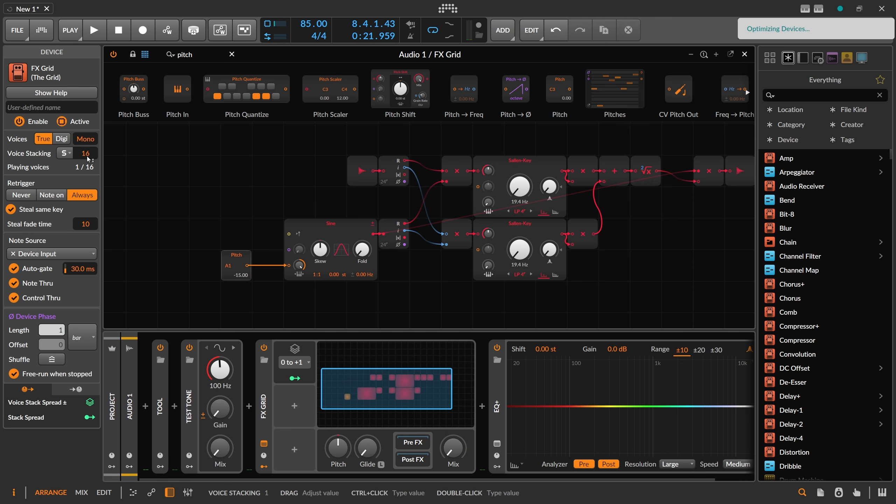
- Map Stack Spread to the Pitch module's value with a modulation amount of 36
{"action": "left_click", "coordinate": [90, 417]}
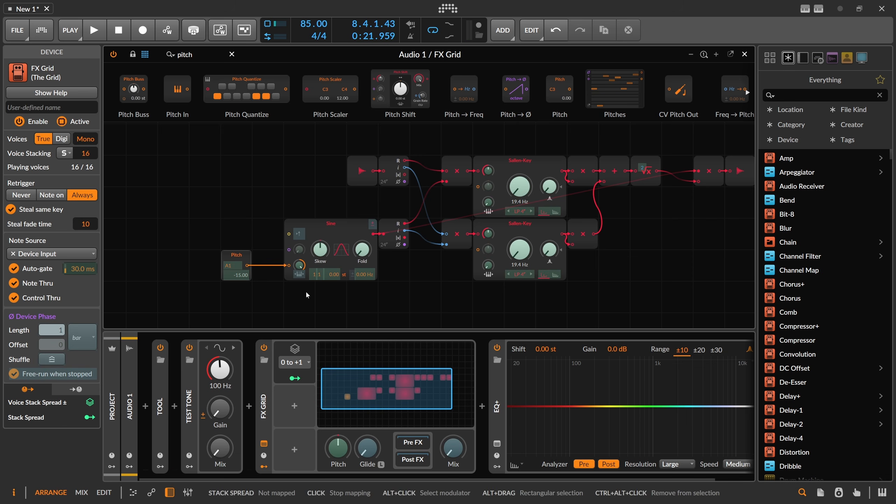
{"action": "left_click_drag", "start_coordinate": [237, 270], "coordinate": [237, 250]}
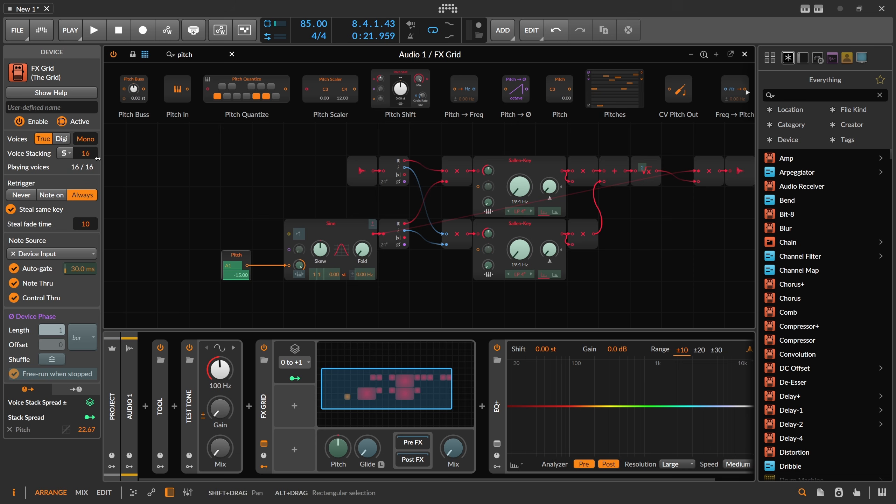
{"action": "left_click", "coordinate": [279, 363]}
{"action": "double_click", "coordinate": [88, 437]}
{"action": "type", "text": "36"}
{"action": "key", "text": "Return"}
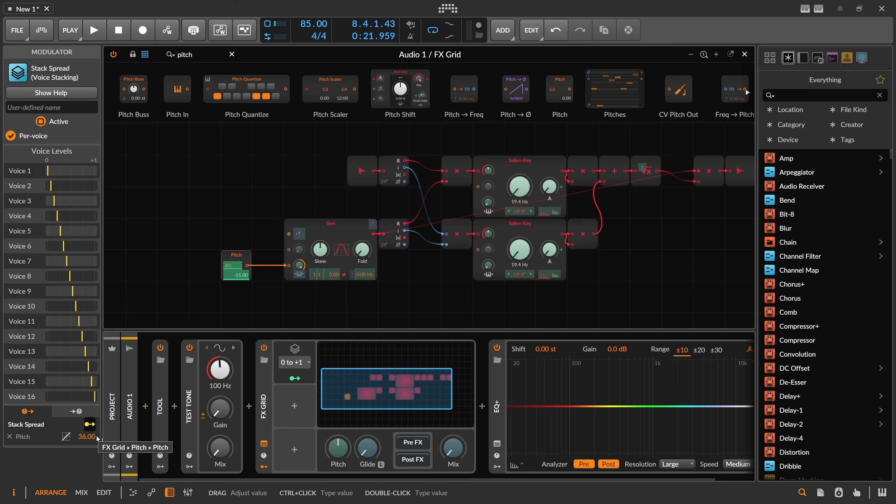
- During playback, set the FX Grid's Mix to 100 % and widen the Stack Spread modulation of the Pitch module to about 218
{"action": "key", "text": "space"}
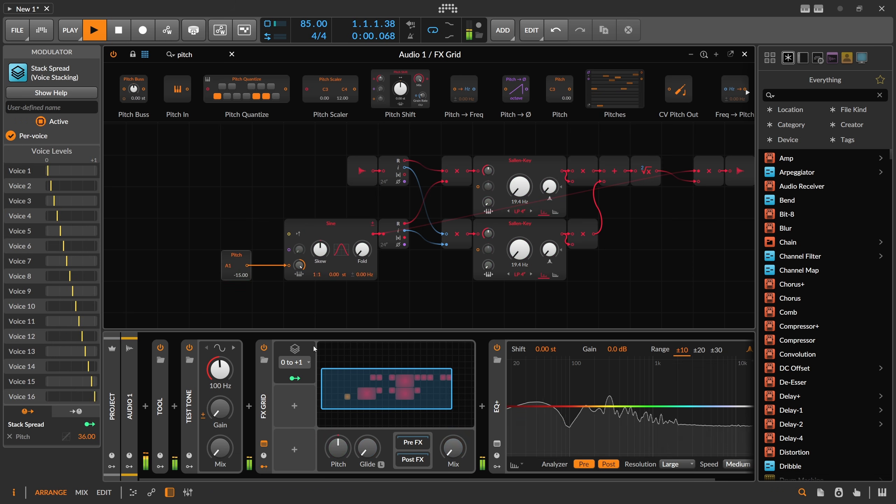
{"action": "left_click_drag", "start_coordinate": [454, 447], "coordinate": [454, 389]}
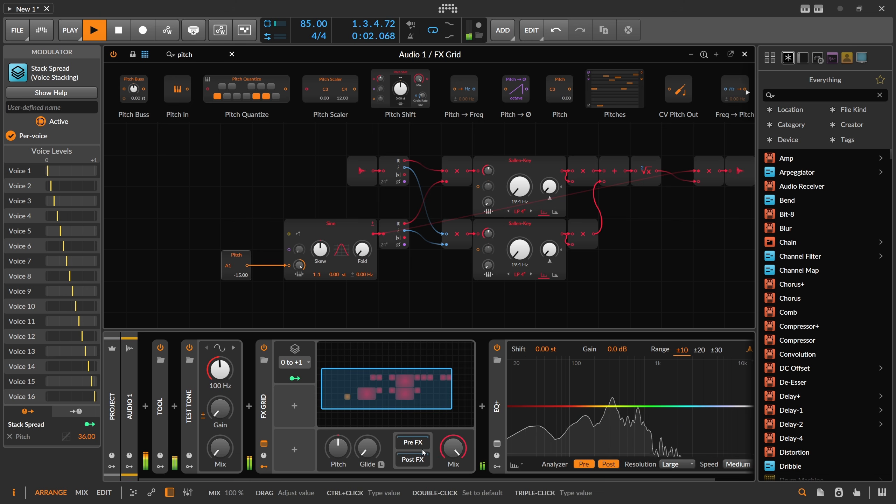
{"action": "left_click", "coordinate": [295, 379]}
{"action": "left_click_drag", "start_coordinate": [239, 275], "coordinate": [239, 84]}
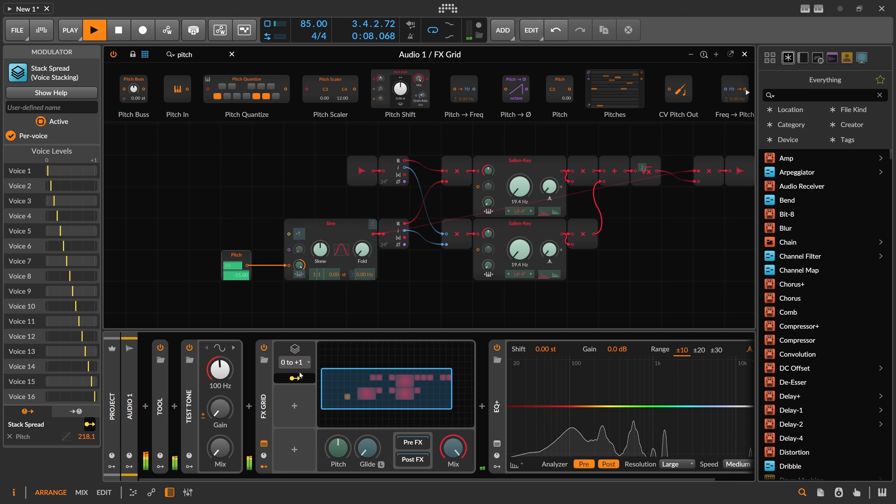
{"action": "left_click", "coordinate": [296, 379]}
{"action": "key", "text": "space"}
- Search the module palette for gain and insert a Gain - Vol module set to +16 dB between the square root and final multiply modules
{"action": "left_click_drag", "start_coordinate": [415, 303], "coordinate": [281, 310]}
{"action": "left_click_drag", "start_coordinate": [195, 55], "coordinate": [114, 53]}
{"action": "type", "text": "gain"}
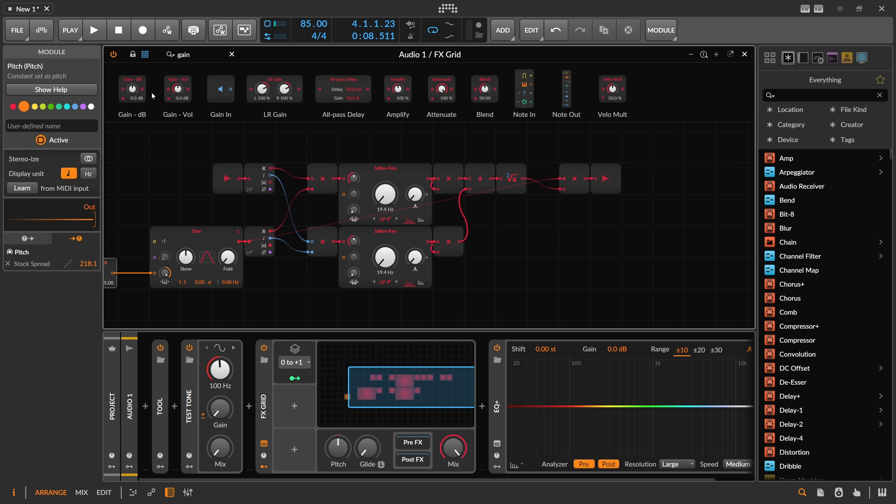
{"action": "left_click_drag", "start_coordinate": [168, 91], "coordinate": [544, 208]}
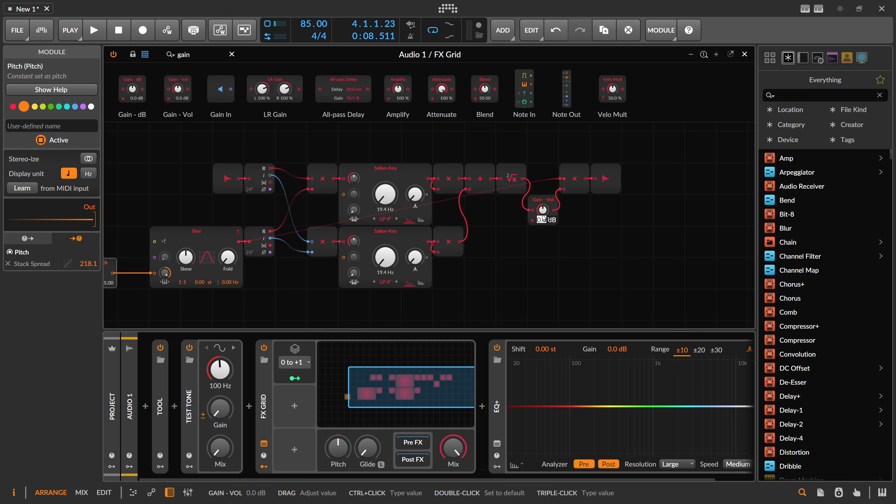
{"action": "key", "text": "Return"}
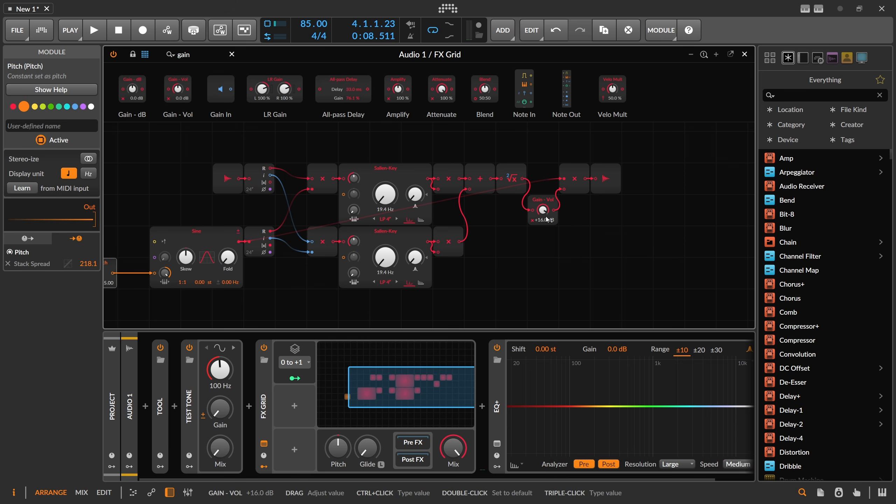
- Set the Gain - Vol module to +12 dB and start playback
{"action": "left_click", "coordinate": [544, 214], "text": "ctrl"}
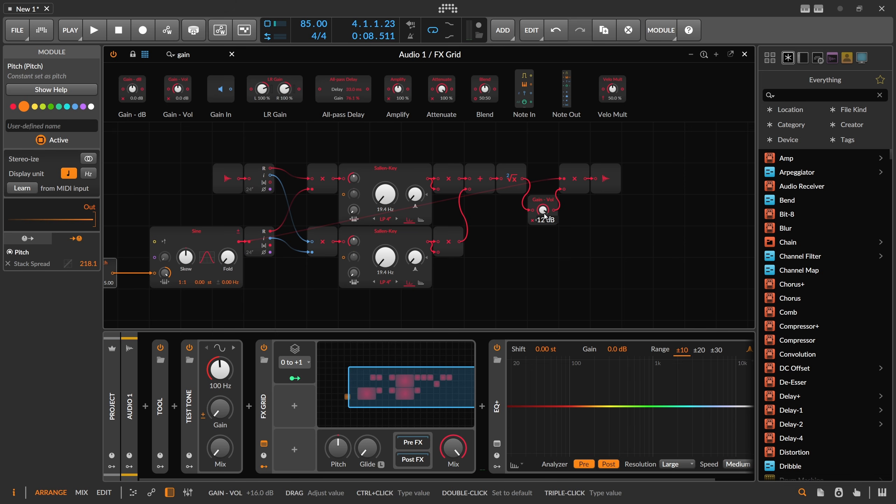
{"action": "type", "text": "12"}
{"action": "key", "text": "Return"}
{"action": "key", "text": "space"}
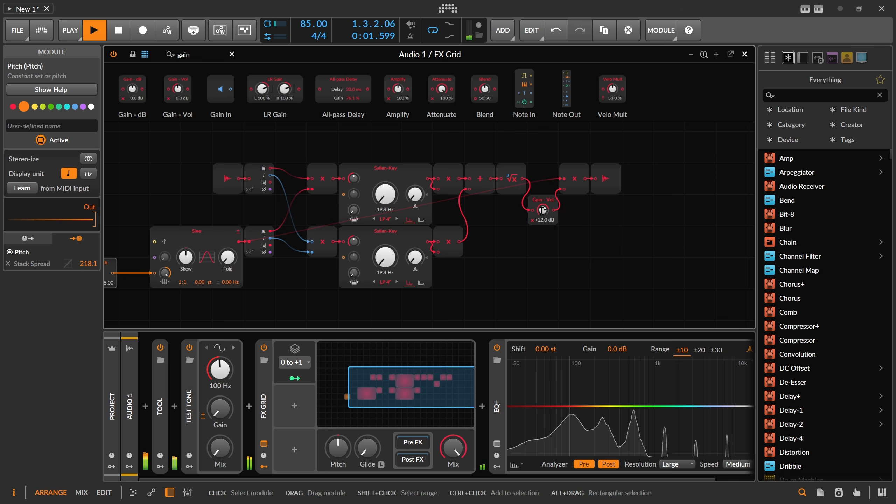
- Set the Gain - Vol module's gain to +16 dB while the track plays
{"action": "left_click", "coordinate": [544, 214], "text": "ctrl"}
{"action": "type", "text": "16"}
{"action": "key", "text": "Return"}
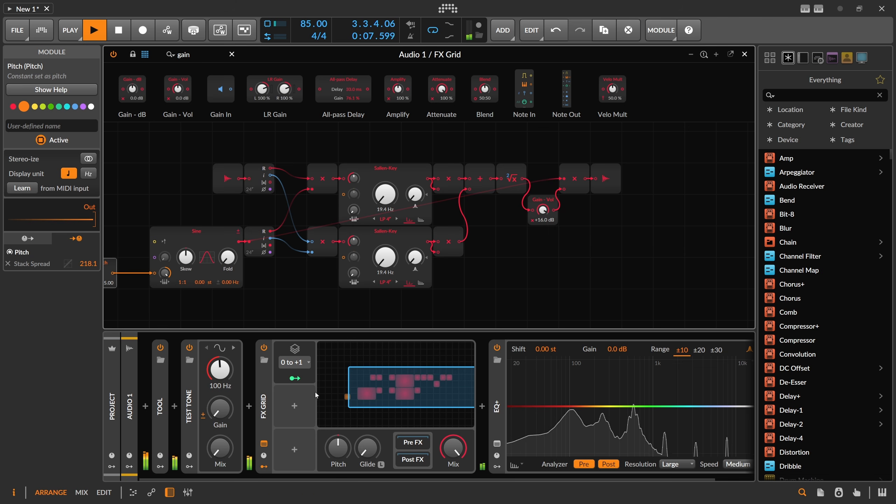
- Reduce the Stack Spread modulation of the Pitch module to about 40, lower the Pitch value to -20.00 and stop playback
{"action": "left_click_drag", "start_coordinate": [161, 303], "coordinate": [261, 298]}
{"action": "left_click_drag", "start_coordinate": [200, 269], "coordinate": [200, 320]}
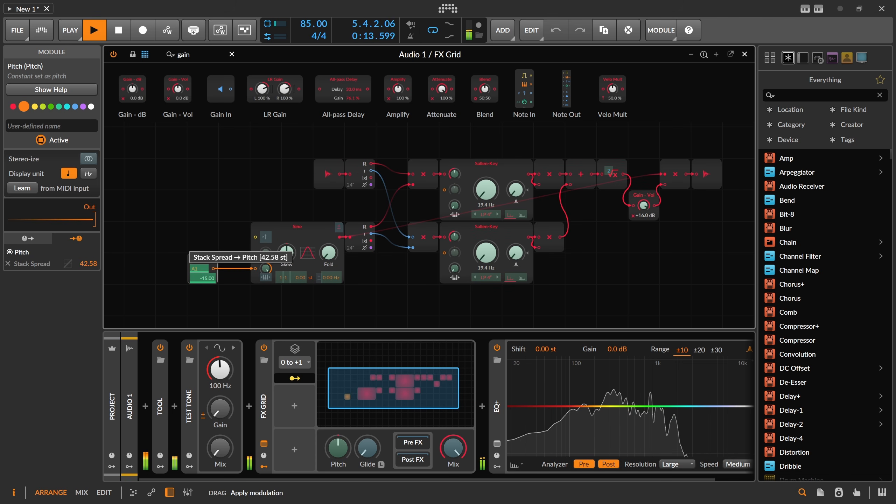
{"action": "key", "text": "Escape"}
{"action": "left_click_drag", "start_coordinate": [203, 277], "coordinate": [203, 283]}
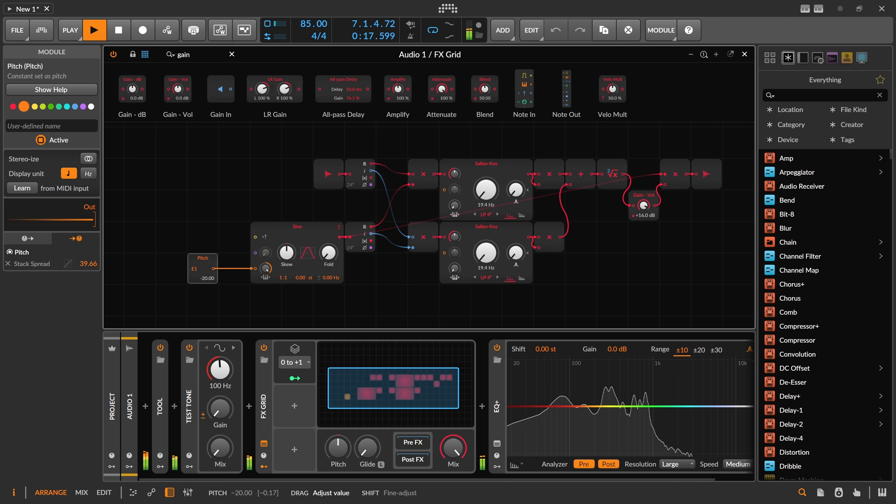
{"action": "key", "text": "space"}
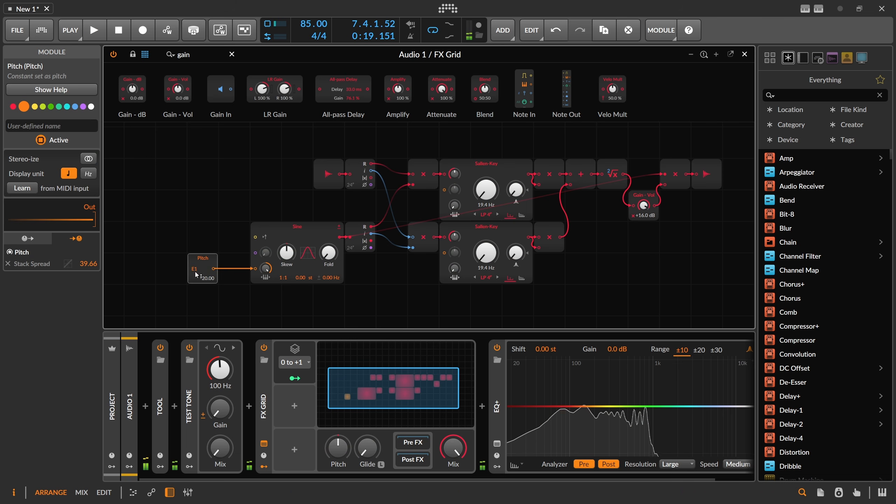
- Set the Stack Spread modulation amount on the Pitch module to 16 and play the result briefly
{"action": "left_click", "coordinate": [295, 379]}
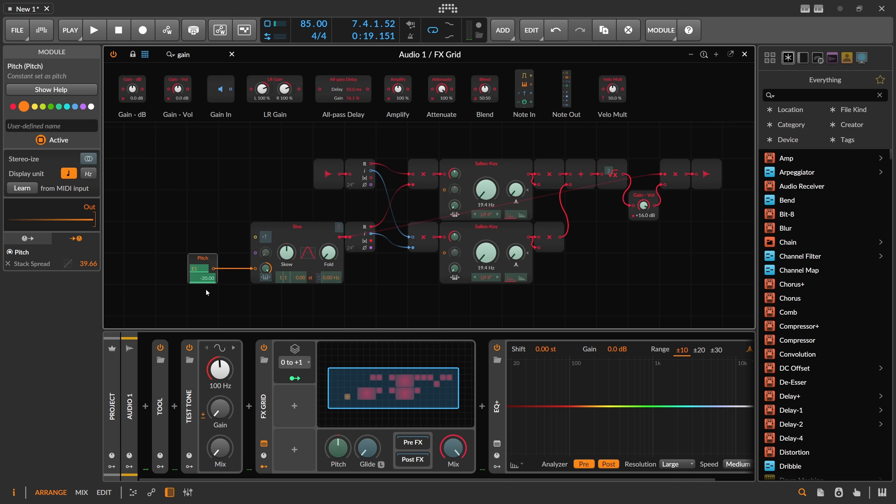
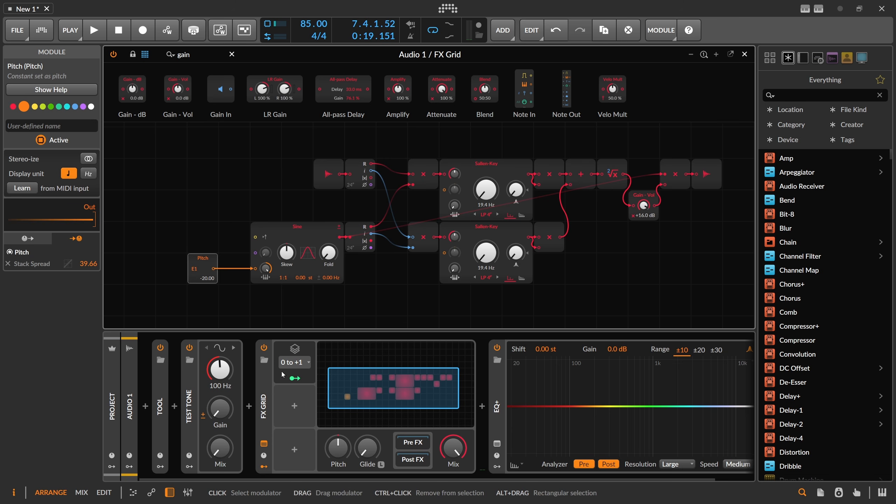
{"action": "left_click_drag", "start_coordinate": [293, 378], "coordinate": [203, 271]}
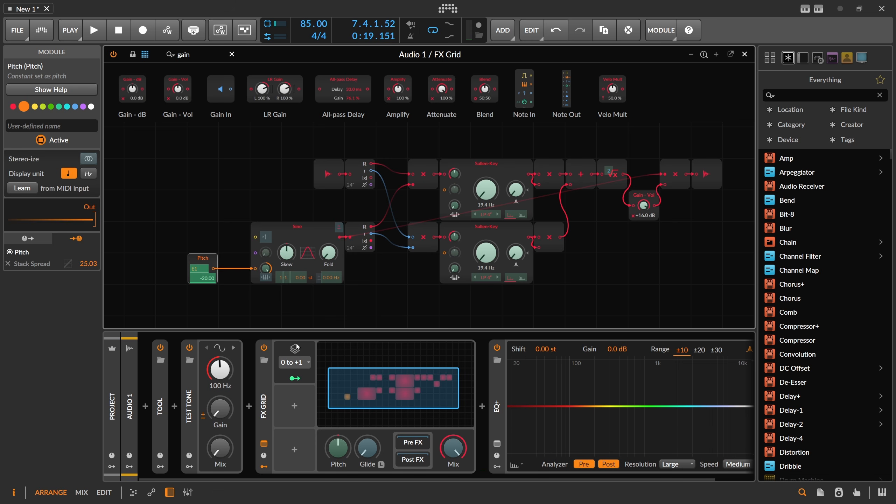
{"action": "left_click", "coordinate": [297, 349]}
{"action": "double_click", "coordinate": [89, 437]}
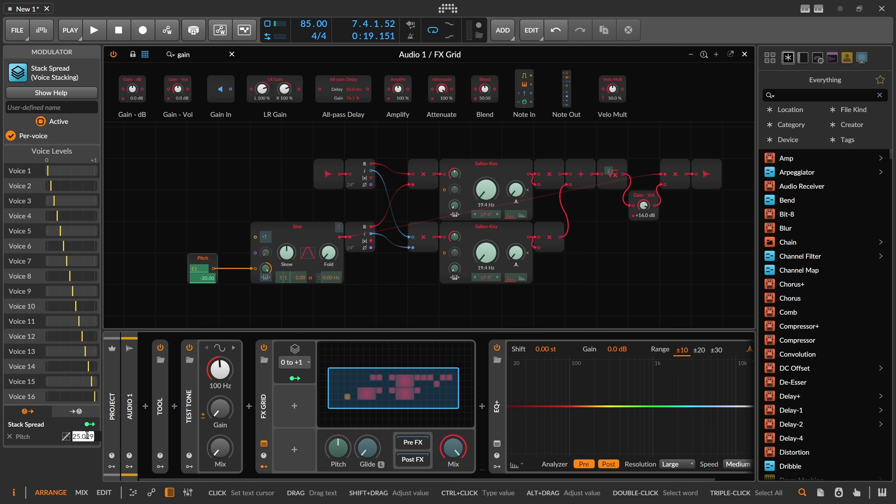
{"action": "type", "text": "16"}
{"action": "key", "text": "Return"}
{"action": "key", "text": "space"}
{"action": "key", "text": "space"}
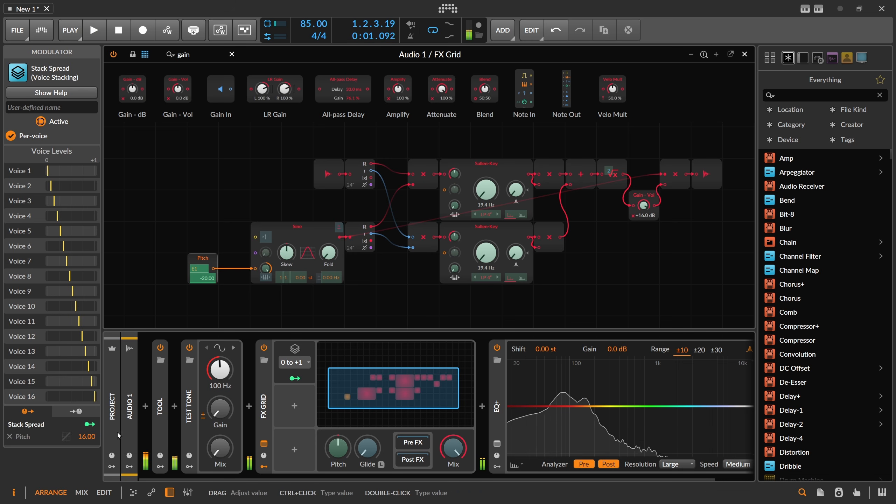
- Set the Stack Spread modulation amount for Pitch to 32 and audition it
{"action": "double_click", "coordinate": [88, 437]}
{"action": "type", "text": "32"}
{"action": "key", "text": "Return"}
{"action": "key", "text": "space"}
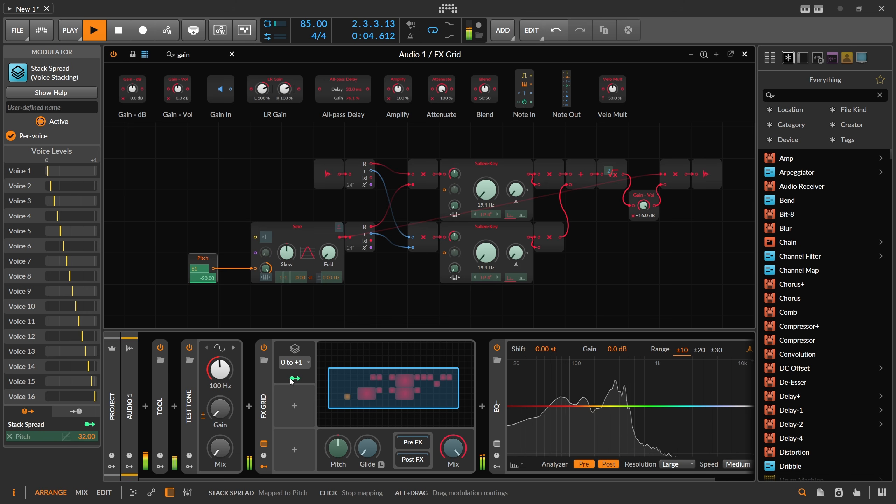
{"action": "key", "text": "space"}
- Wrap the FX Grid in an FX Layer container and duplicate its layer
{"action": "left_click", "coordinate": [264, 386]}
{"action": "key", "text": "ctrl+g"}
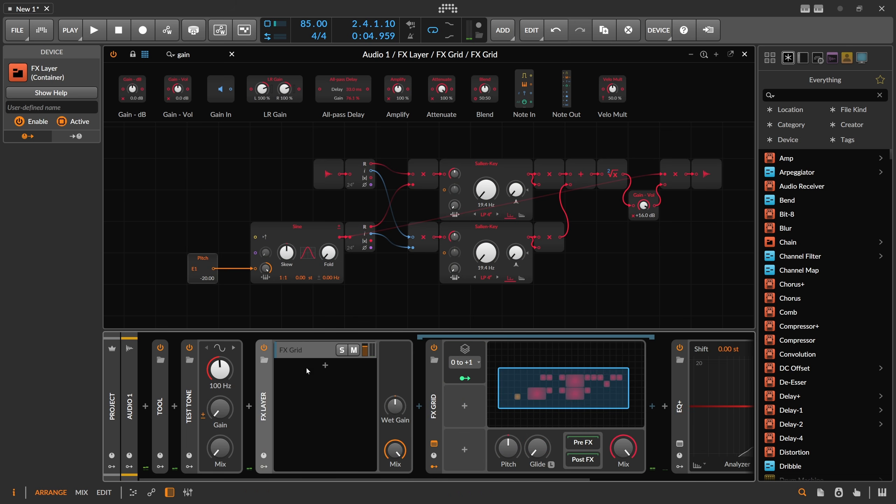
{"action": "left_click", "coordinate": [310, 368]}
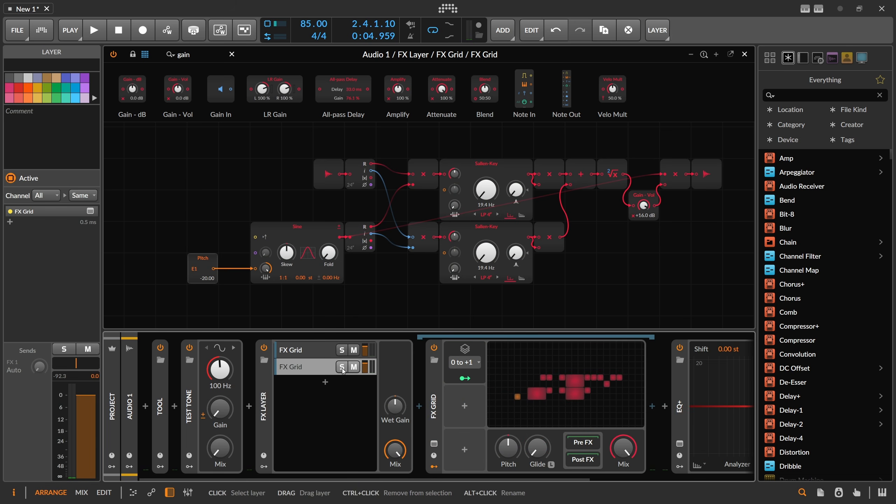
- Open the grid patch of the second FX Grid layer and set its Pitch module to 15.00 (D#4)
{"action": "left_click", "coordinate": [525, 368]}
{"action": "double_click", "coordinate": [182, 272]}
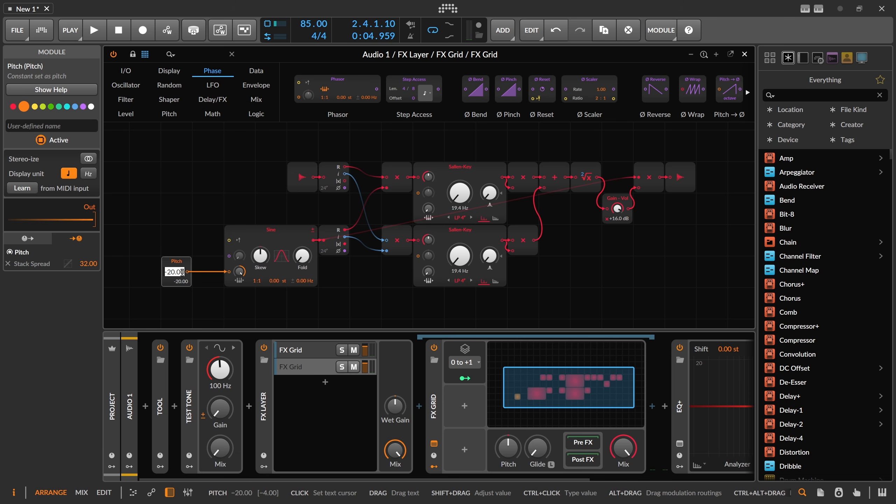
{"action": "type", "text": "2"}
{"action": "key", "text": "Return"}
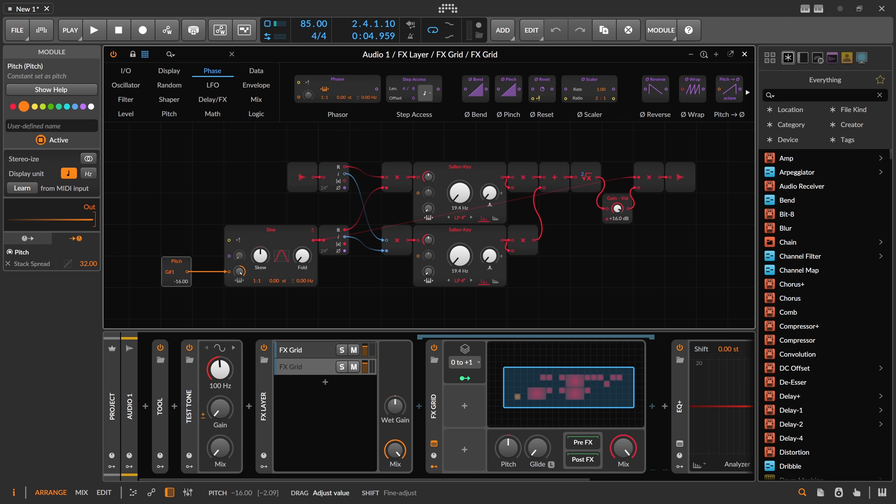
{"action": "left_click_drag", "start_coordinate": [170, 271], "coordinate": [171, 268]}
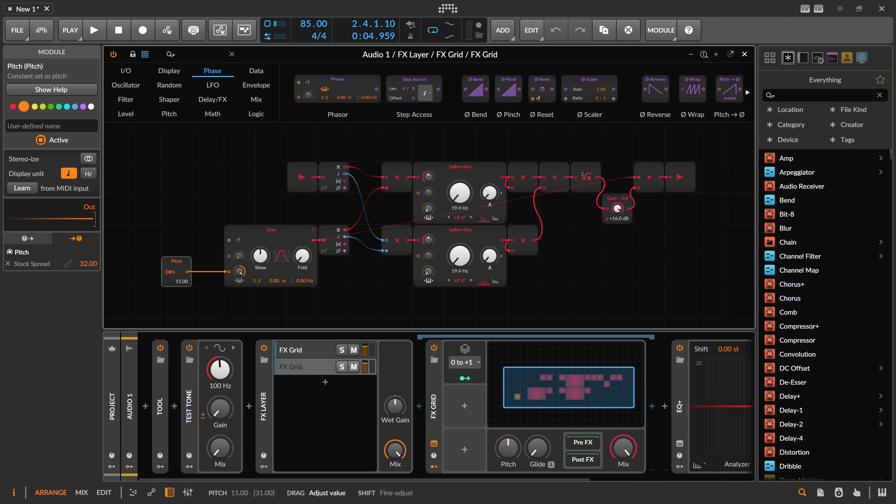
- Set the second layer's Pitch module to 16.00 (E4) and briefly audition the result
{"action": "left_click_drag", "start_coordinate": [170, 272], "coordinate": [170, 274]}
{"action": "key", "text": "space"}
{"action": "left_click_drag", "start_coordinate": [326, 479], "coordinate": [448, 477]}
{"action": "key", "text": "space"}
- Duplicate the second FX Grid layer to make a third one and open the grid patch of the new layer
{"action": "left_click", "coordinate": [236, 350]}
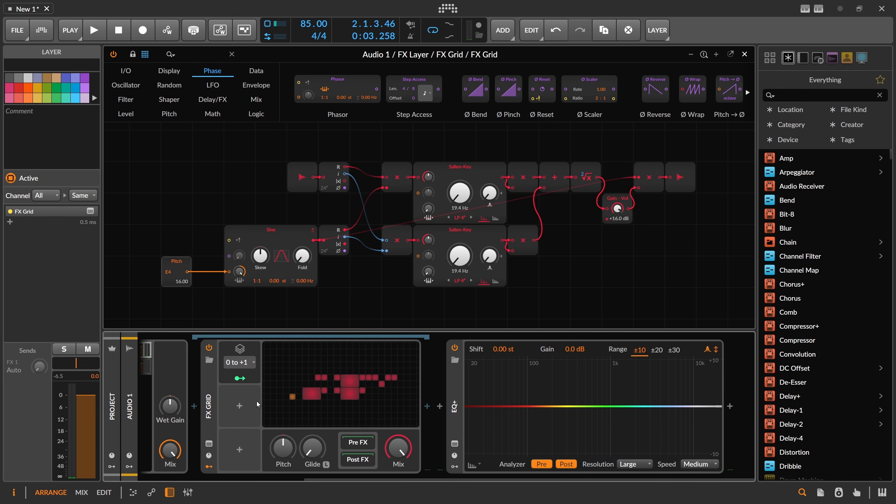
{"action": "left_click_drag", "start_coordinate": [342, 475], "coordinate": [263, 463]}
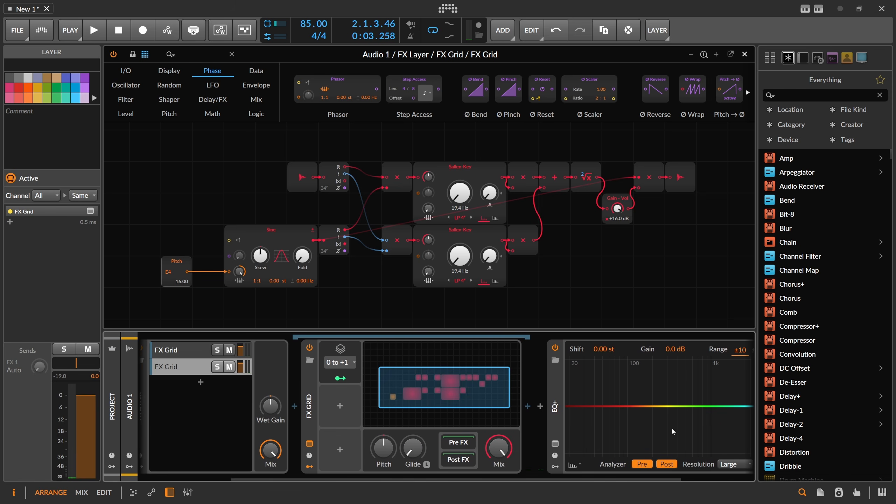
{"action": "left_click_drag", "start_coordinate": [487, 480], "coordinate": [371, 475]}
{"action": "key", "text": "ctrl+d"}
{"action": "left_click", "coordinate": [317, 384]}
{"action": "left_click", "coordinate": [531, 372]}
- Set the third layer's Pitch module to 55.00 (G7) and play the result while checking the spectrum in EQ+
{"action": "left_click_drag", "start_coordinate": [176, 274], "coordinate": [177, 269]}
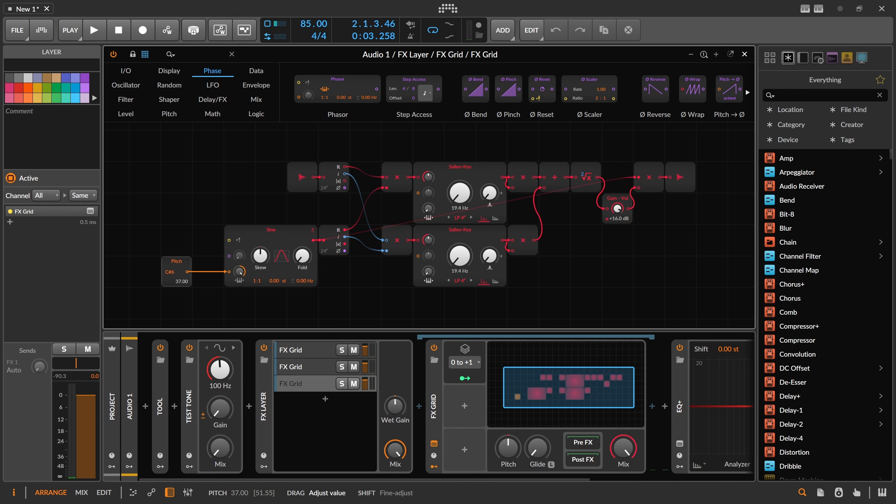
{"action": "key", "text": "space"}
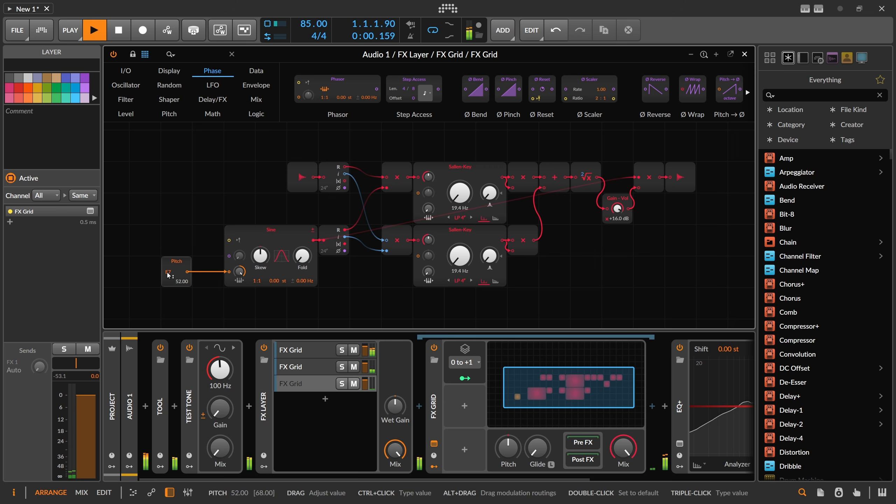
{"action": "left_click_drag", "start_coordinate": [172, 276], "coordinate": [172, 268]}
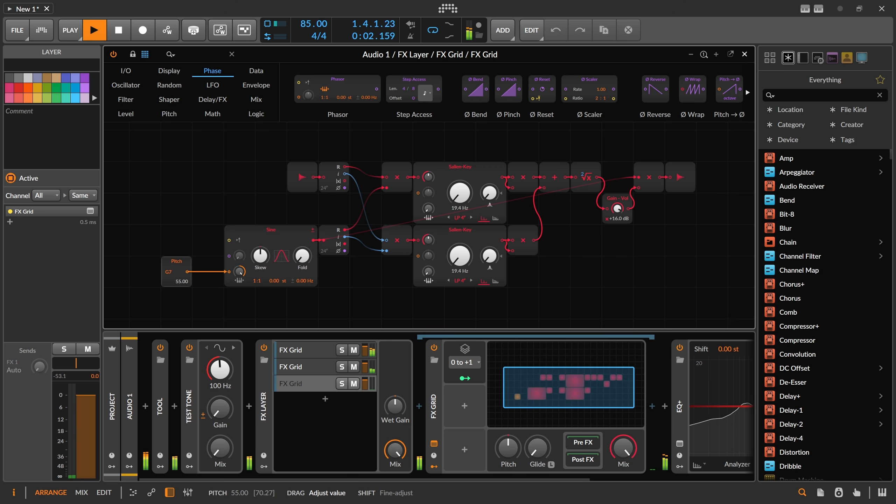
{"action": "left_click_drag", "start_coordinate": [377, 479], "coordinate": [539, 480]}
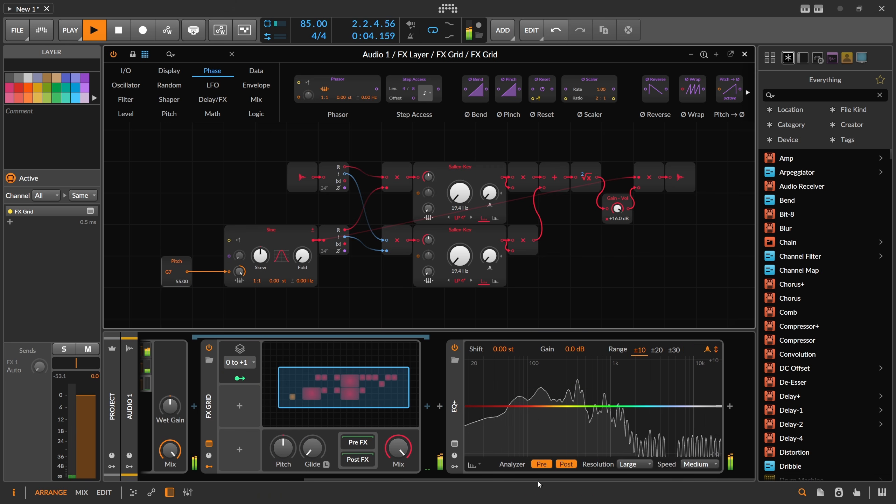
{"action": "key", "text": "space"}
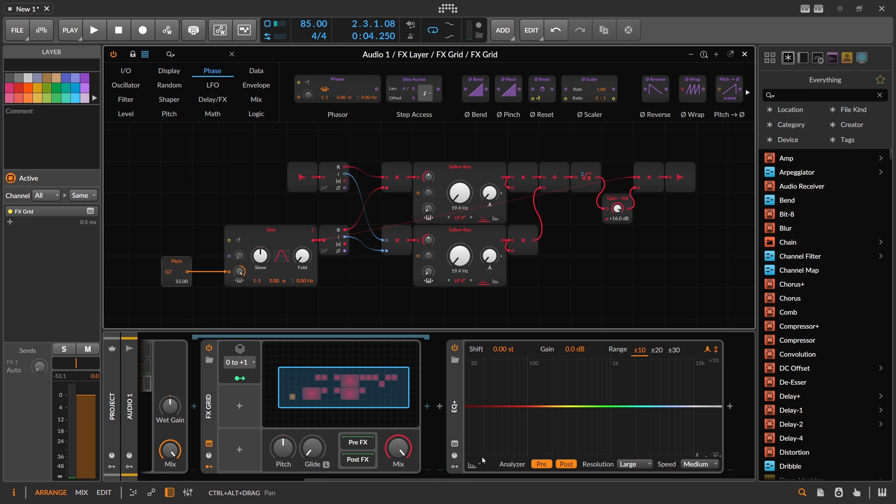
{"action": "left_click", "coordinate": [457, 388]}
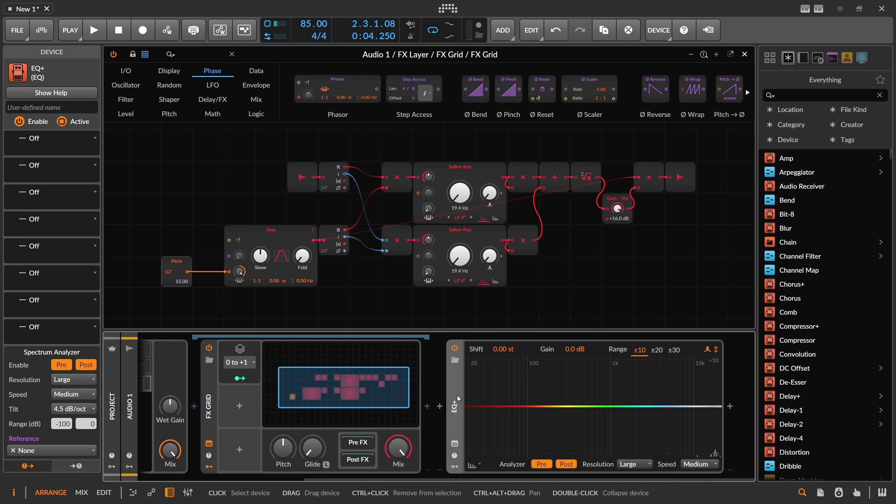
{"action": "left_click_drag", "start_coordinate": [477, 481], "coordinate": [416, 481]}
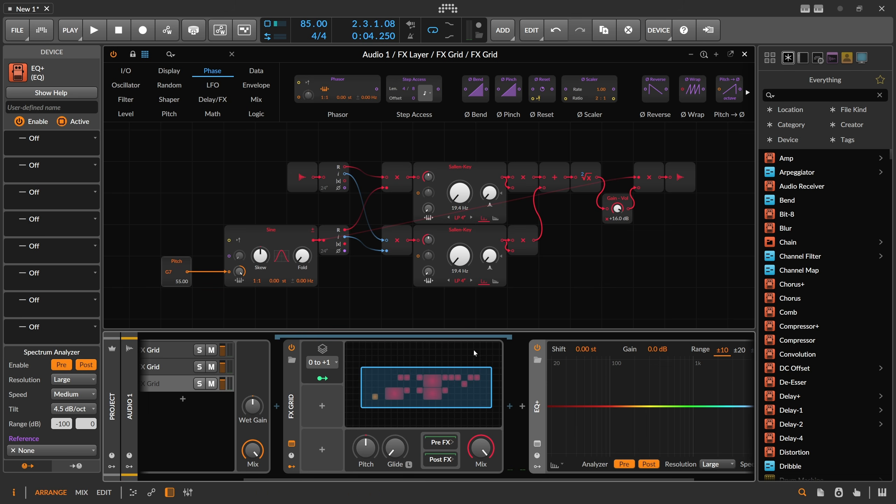
- Try replacing the lower Sallen-Key filter with Low-pass LD and that with the basic Low-pass, and undo the last replacement
{"action": "left_click", "coordinate": [459, 236]}
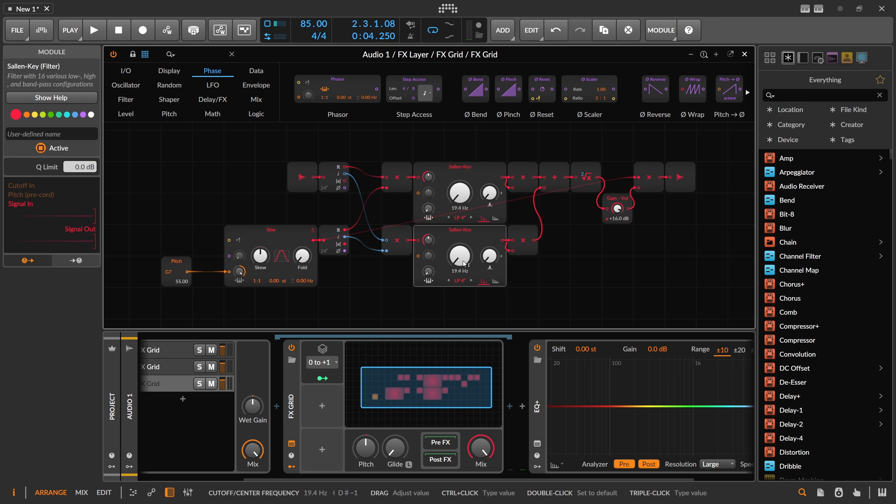
{"action": "right_click", "coordinate": [457, 248]}
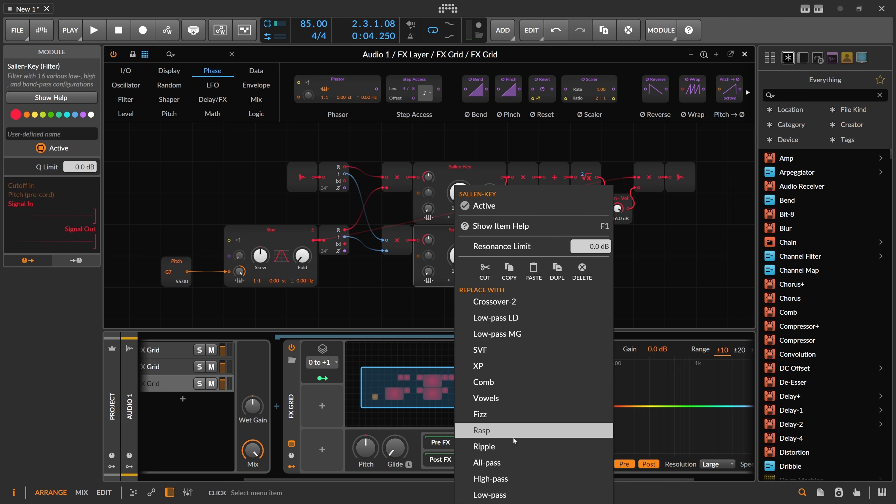
{"action": "left_click", "coordinate": [506, 318]}
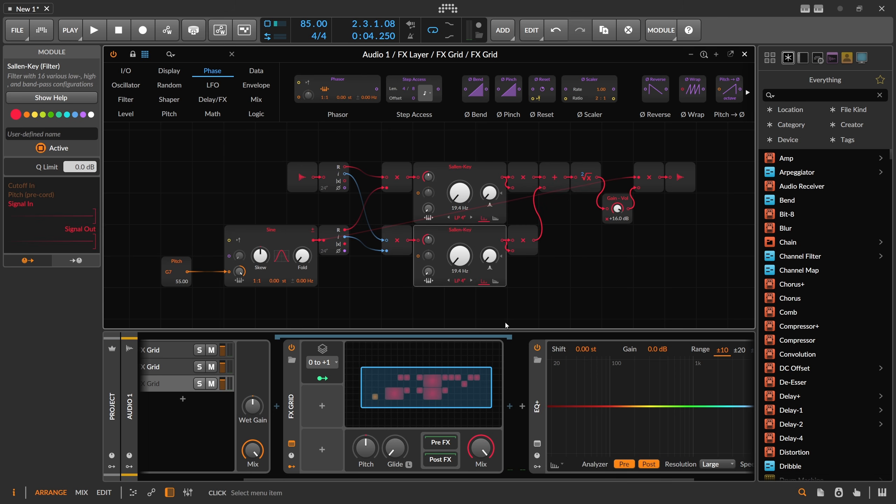
{"action": "right_click", "coordinate": [479, 257]}
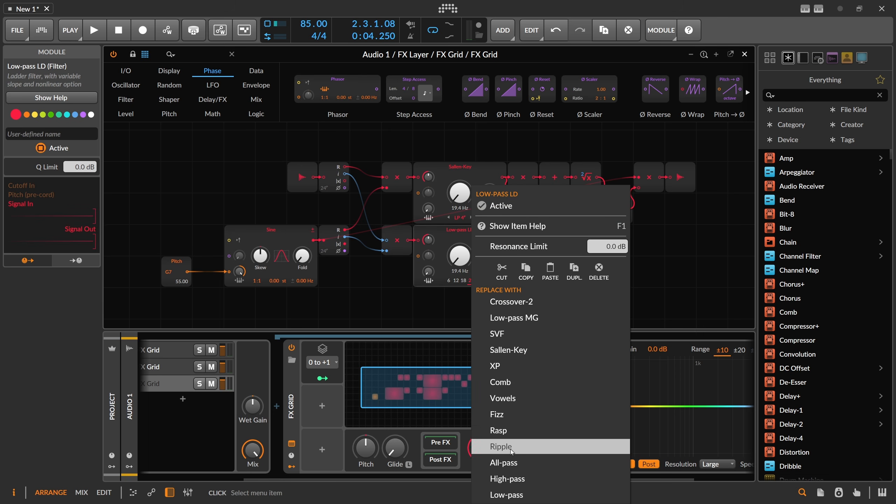
{"action": "left_click", "coordinate": [505, 494]}
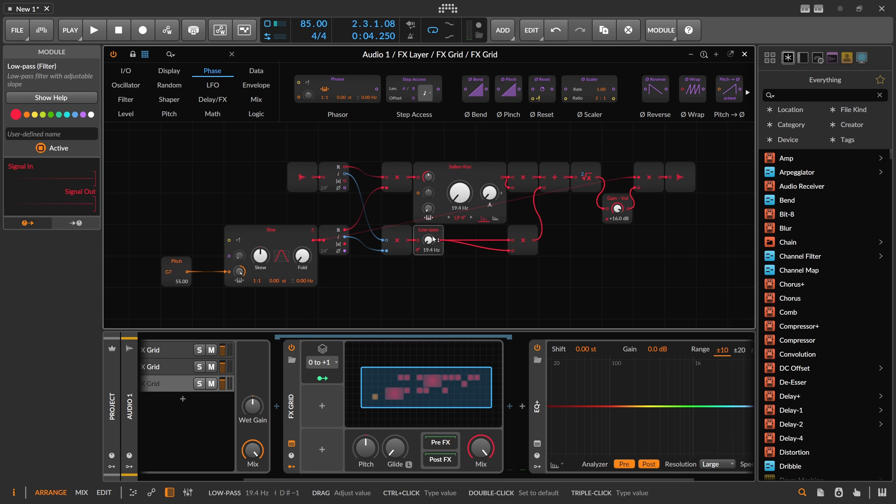
{"action": "key", "text": "ctrl+z"}
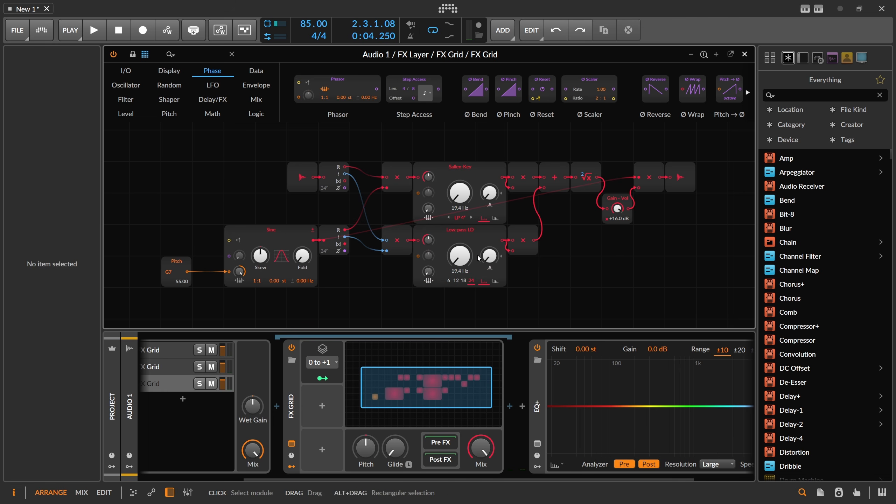
{"action": "left_click_drag", "start_coordinate": [222, 191], "coordinate": [246, 179]}
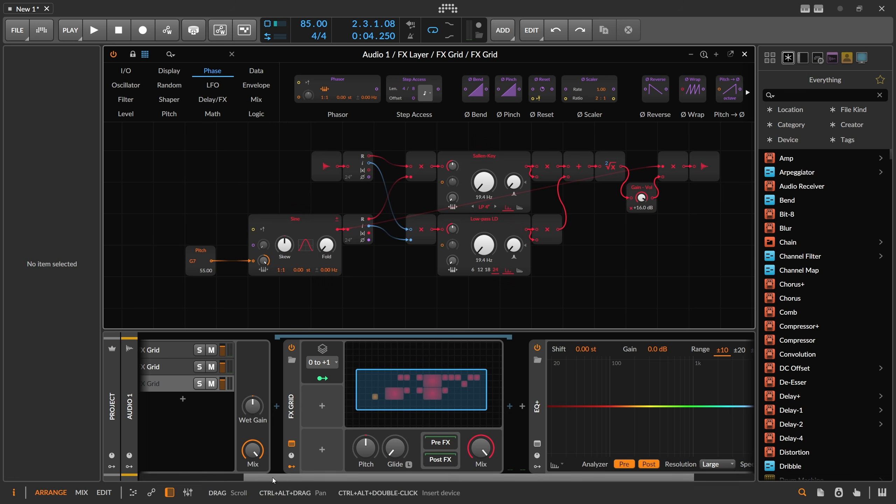
- Delete the third and second FX Grid layers from the FX Layer device
{"action": "left_click", "coordinate": [196, 389]}
{"action": "key", "text": "Delete"}
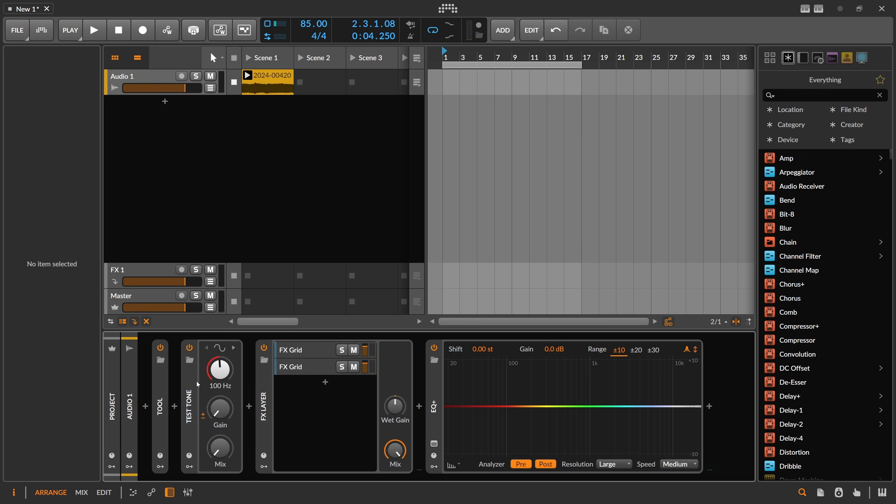
{"action": "left_click", "coordinate": [315, 368]}
{"action": "key", "text": "Delete"}
- Move the remaining FX Grid out of the FX Layer, directly after Test Tone, and delete the emptied FX Layer
{"action": "left_click", "coordinate": [318, 350]}
{"action": "left_click_drag", "start_coordinate": [435, 392], "coordinate": [249, 403]}
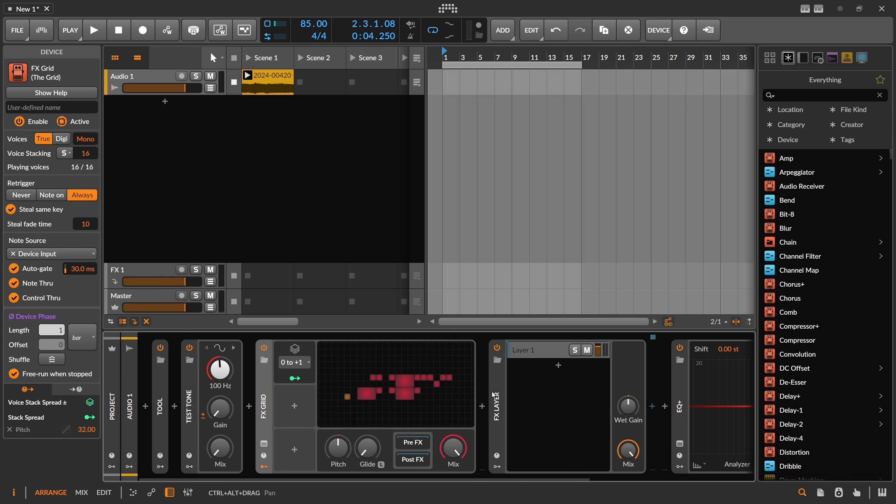
{"action": "left_click", "coordinate": [496, 403]}
{"action": "key", "text": "Delete"}
- Open the FX Grid patch, set the Stack Spread modulation amount on Pitch to 69.30 and audition it
{"action": "left_click", "coordinate": [388, 384]}
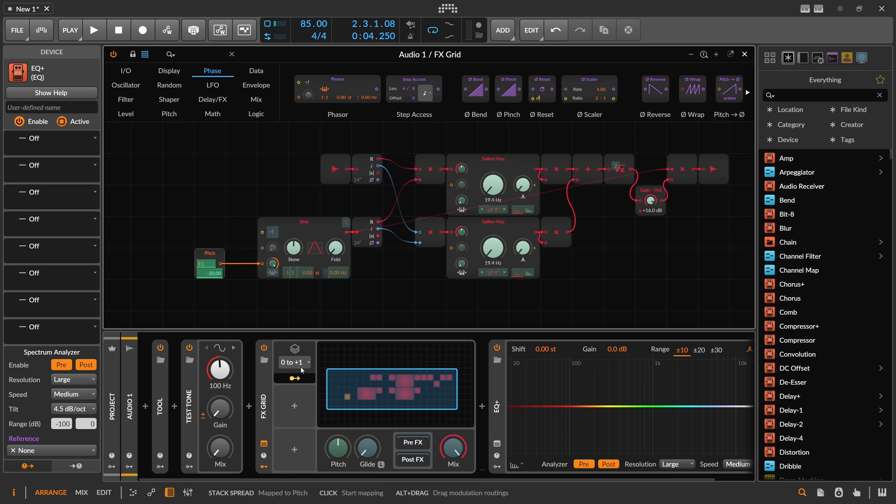
{"action": "key", "text": "space"}
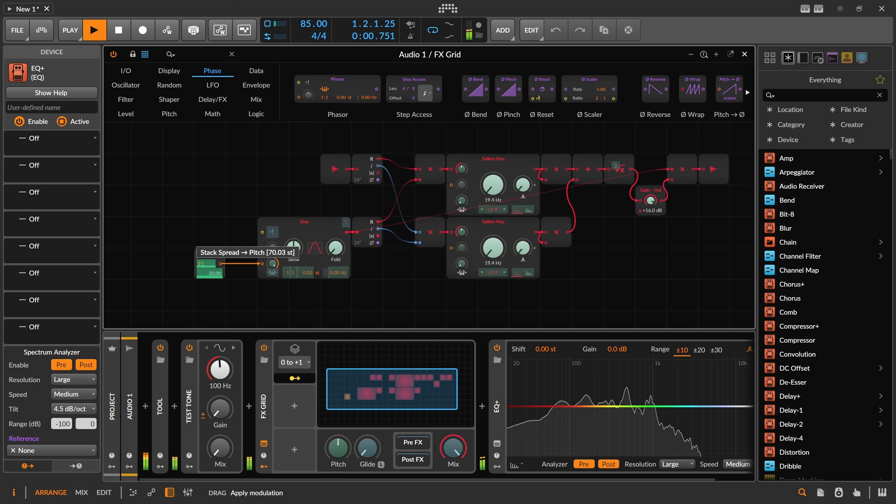
{"action": "key", "text": "space"}
{"action": "left_click", "coordinate": [302, 380]}
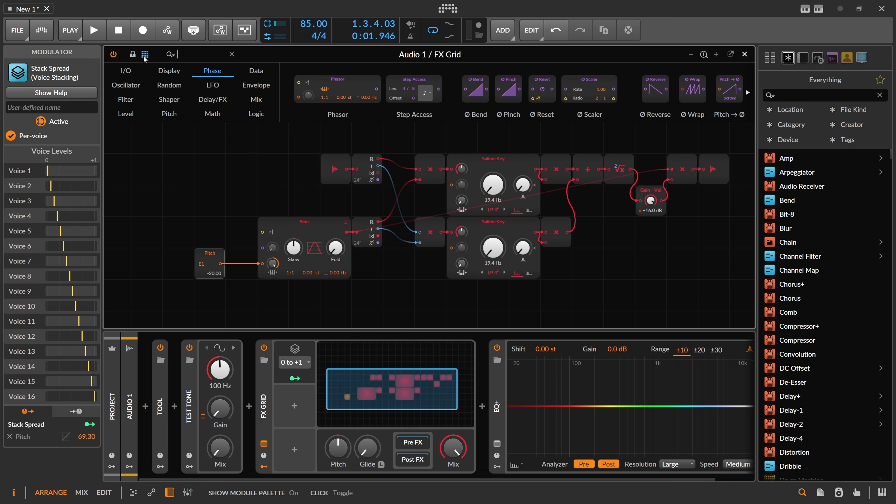
- Search the grid modules for "quan", insert Pitch Quantize between Pitch and Sine, and shift the displaced modules back
{"action": "type", "text": "quan"}
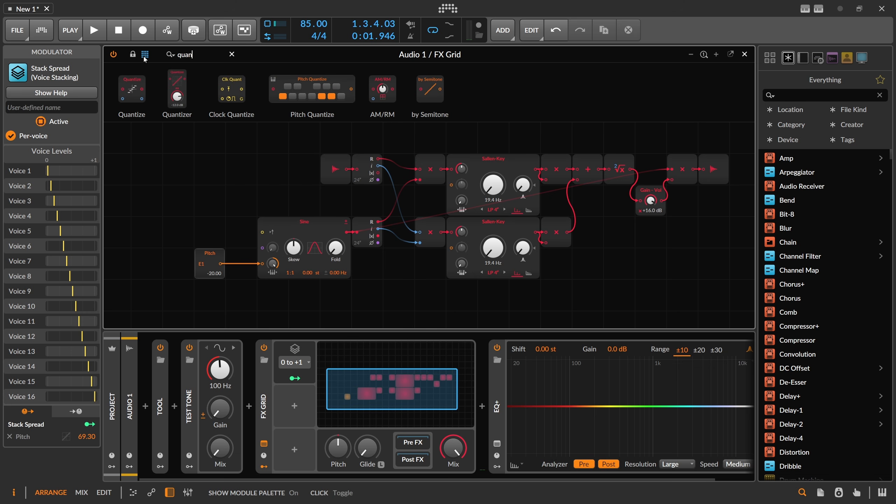
{"action": "left_click_drag", "start_coordinate": [224, 264], "coordinate": [226, 265]}
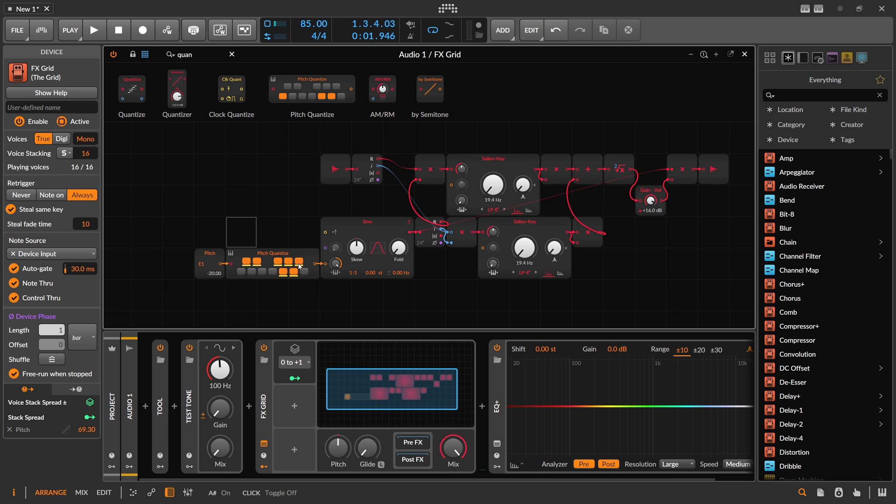
{"action": "left_click_drag", "start_coordinate": [164, 219], "coordinate": [477, 317]}
{"action": "left_click_drag", "start_coordinate": [473, 235], "coordinate": [438, 236]}
{"action": "left_click", "coordinate": [399, 202]}
- Delete the Pitch Quantize module between Pitch and Sine, and move Sine with its attached splitter module one cell back toward Pitch
{"action": "left_click_drag", "start_coordinate": [285, 209], "coordinate": [252, 189]}
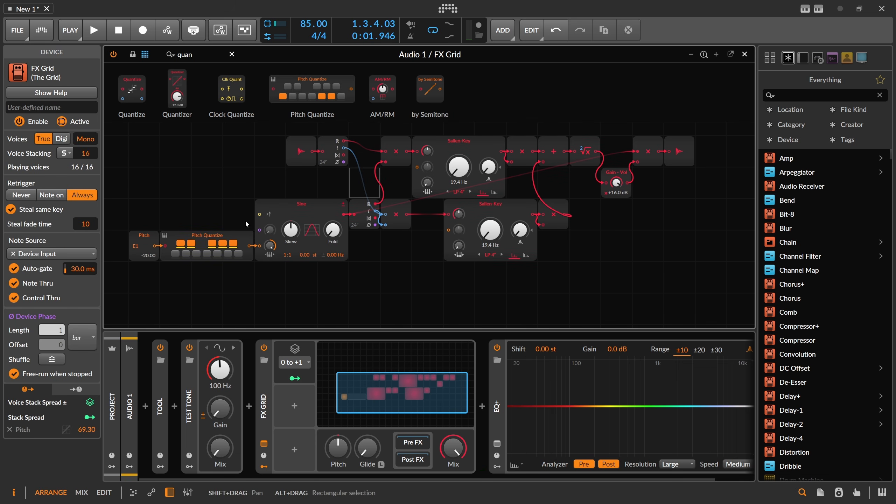
{"action": "key", "text": "minus"}
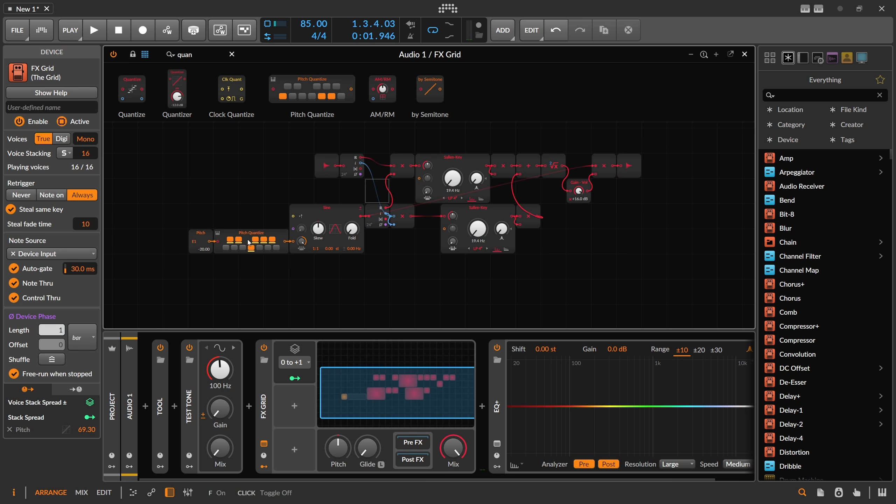
{"action": "left_click", "coordinate": [264, 247]}
{"action": "key", "text": "Delete"}
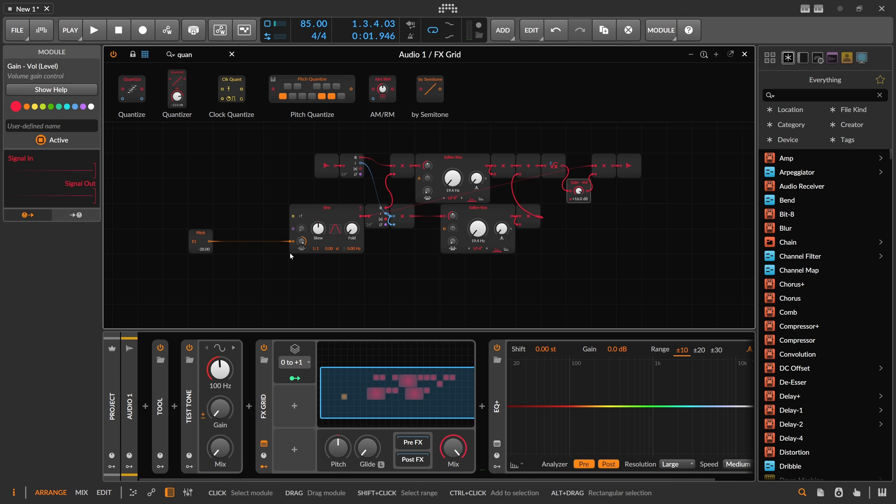
{"action": "left_click_drag", "start_coordinate": [269, 272], "coordinate": [402, 214]}
{"action": "left_click", "coordinate": [392, 220]}
{"action": "left_click", "coordinate": [378, 238]}
- Duplicate the Sine oscillator below the original and wire the copy's output into the final multiplier before the audio output
{"action": "left_click_drag", "start_coordinate": [314, 281], "coordinate": [335, 301]}
{"action": "key", "text": "ctrl+d"}
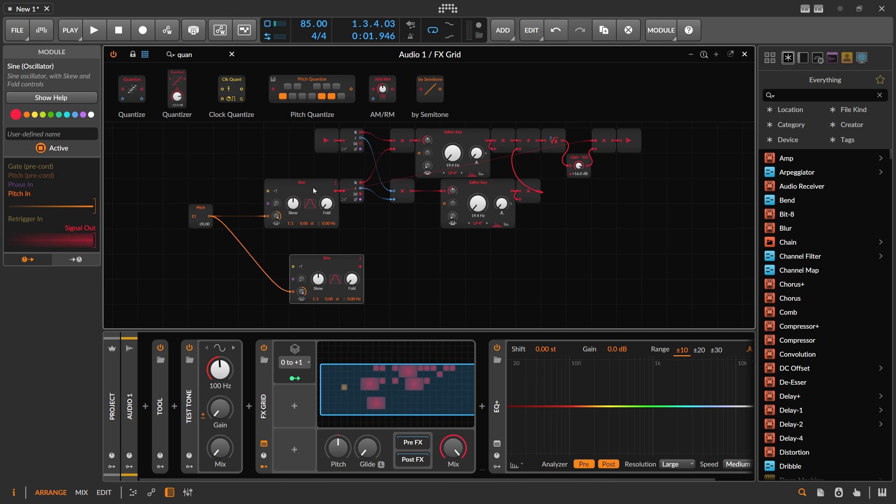
{"action": "left_click_drag", "start_coordinate": [360, 267], "coordinate": [597, 140]}
- Insert a Pitch Quantize module between the Pitch module and the duplicated Sine oscillator
{"action": "left_click", "coordinate": [302, 242]}
{"action": "left_click_drag", "start_coordinate": [288, 83], "coordinate": [297, 293]}
{"action": "left_click", "coordinate": [229, 290]}
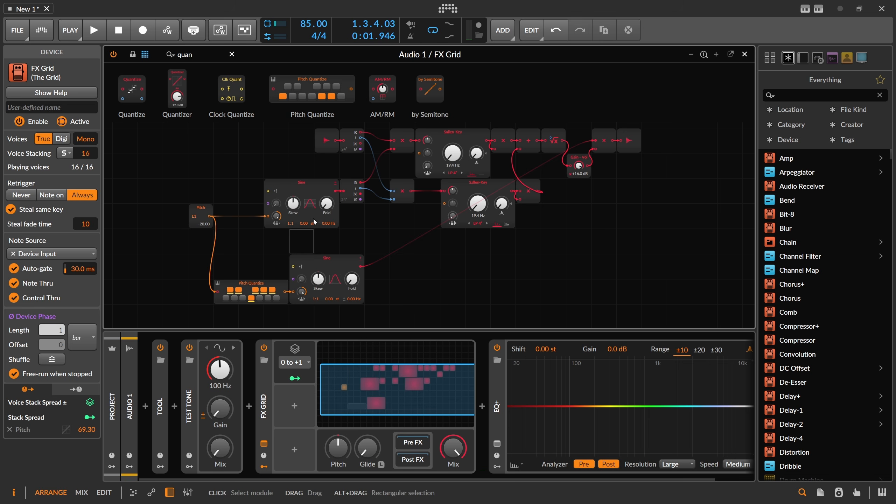
{"action": "left_click", "coordinate": [325, 261]}
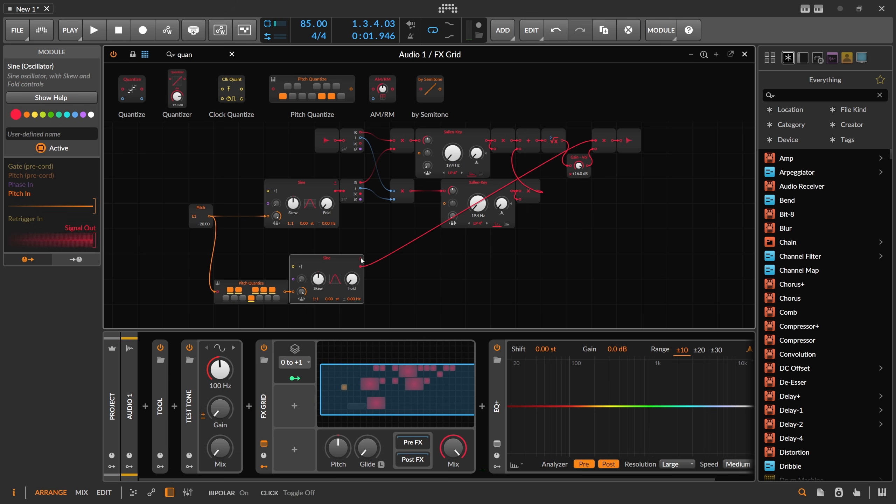
{"action": "left_click", "coordinate": [307, 245]}
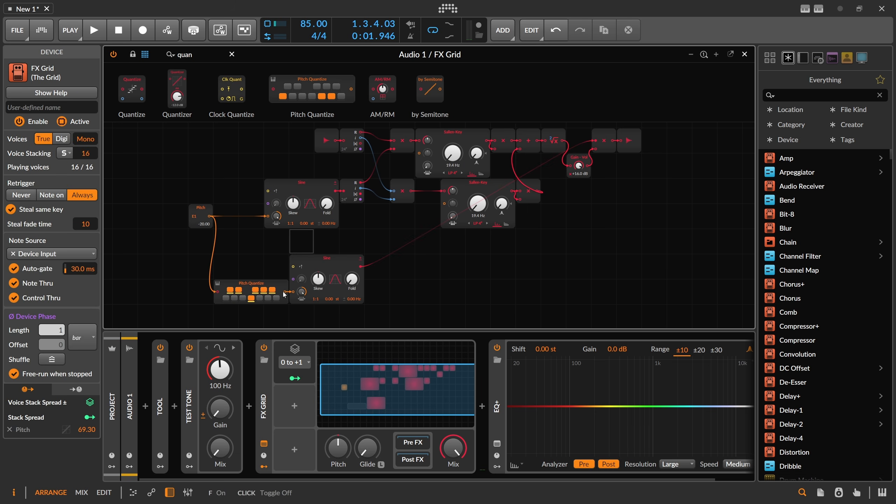
- During playback, set the Pitch module to 10.00 (A#3) and its Stack Spread modulation amount to 76.62
{"action": "key", "text": "space"}
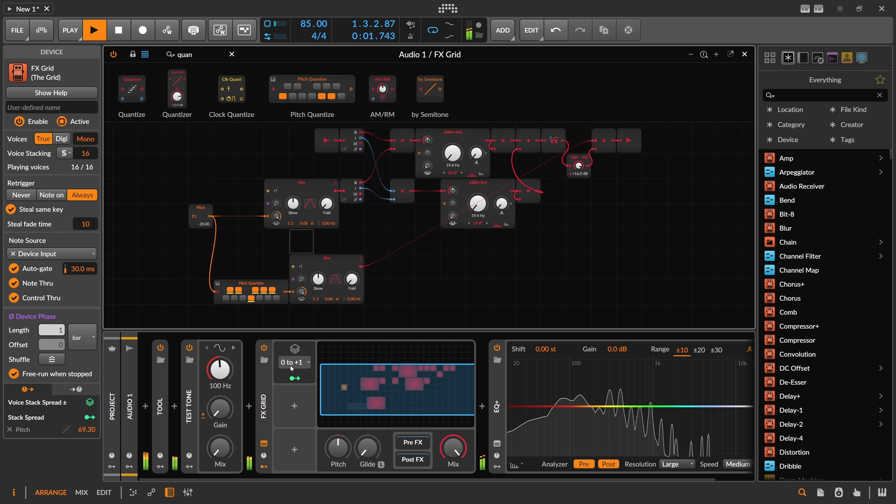
{"action": "left_click", "coordinate": [90, 417]}
{"action": "left_click_drag", "start_coordinate": [200, 220], "coordinate": [200, 198]}
{"action": "left_click", "coordinate": [295, 378]}
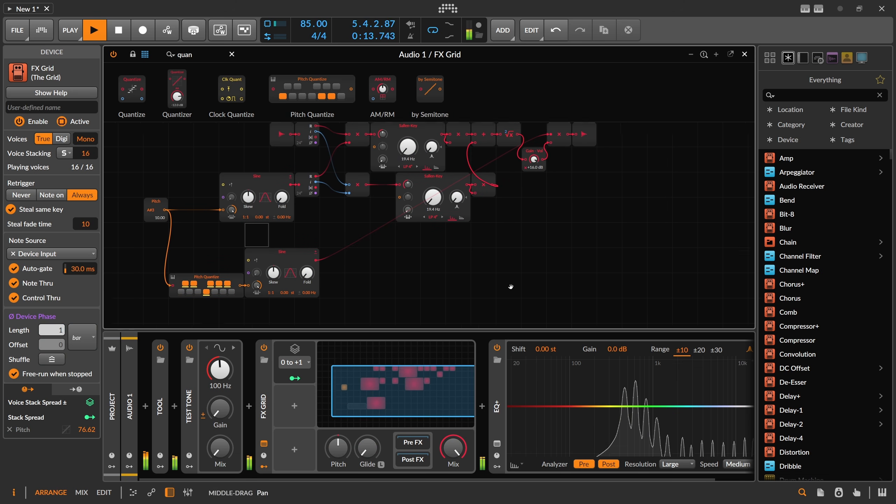
{"action": "mouse_move", "coordinate": [492, 477]}
{"action": "left_mouse_down"}
{"action": "mouse_move", "coordinate": [544, 478]}
{"action": "mouse_move", "coordinate": [503, 479]}
{"action": "left_mouse_up"}
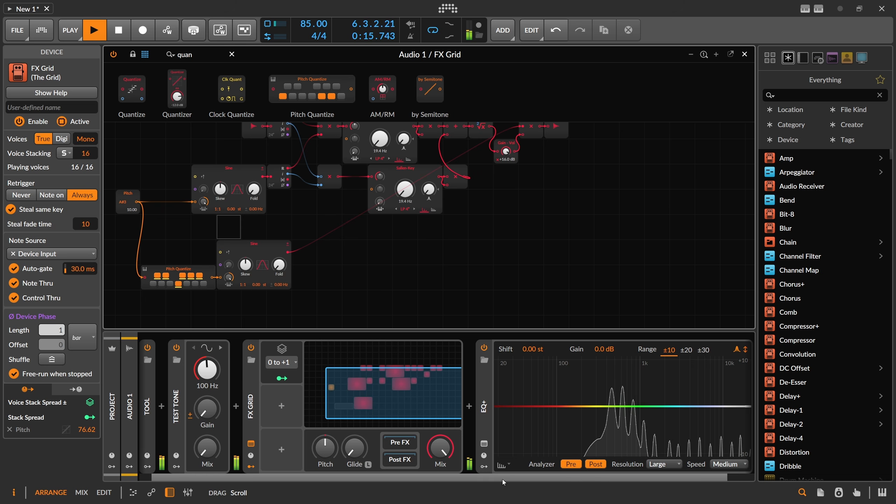